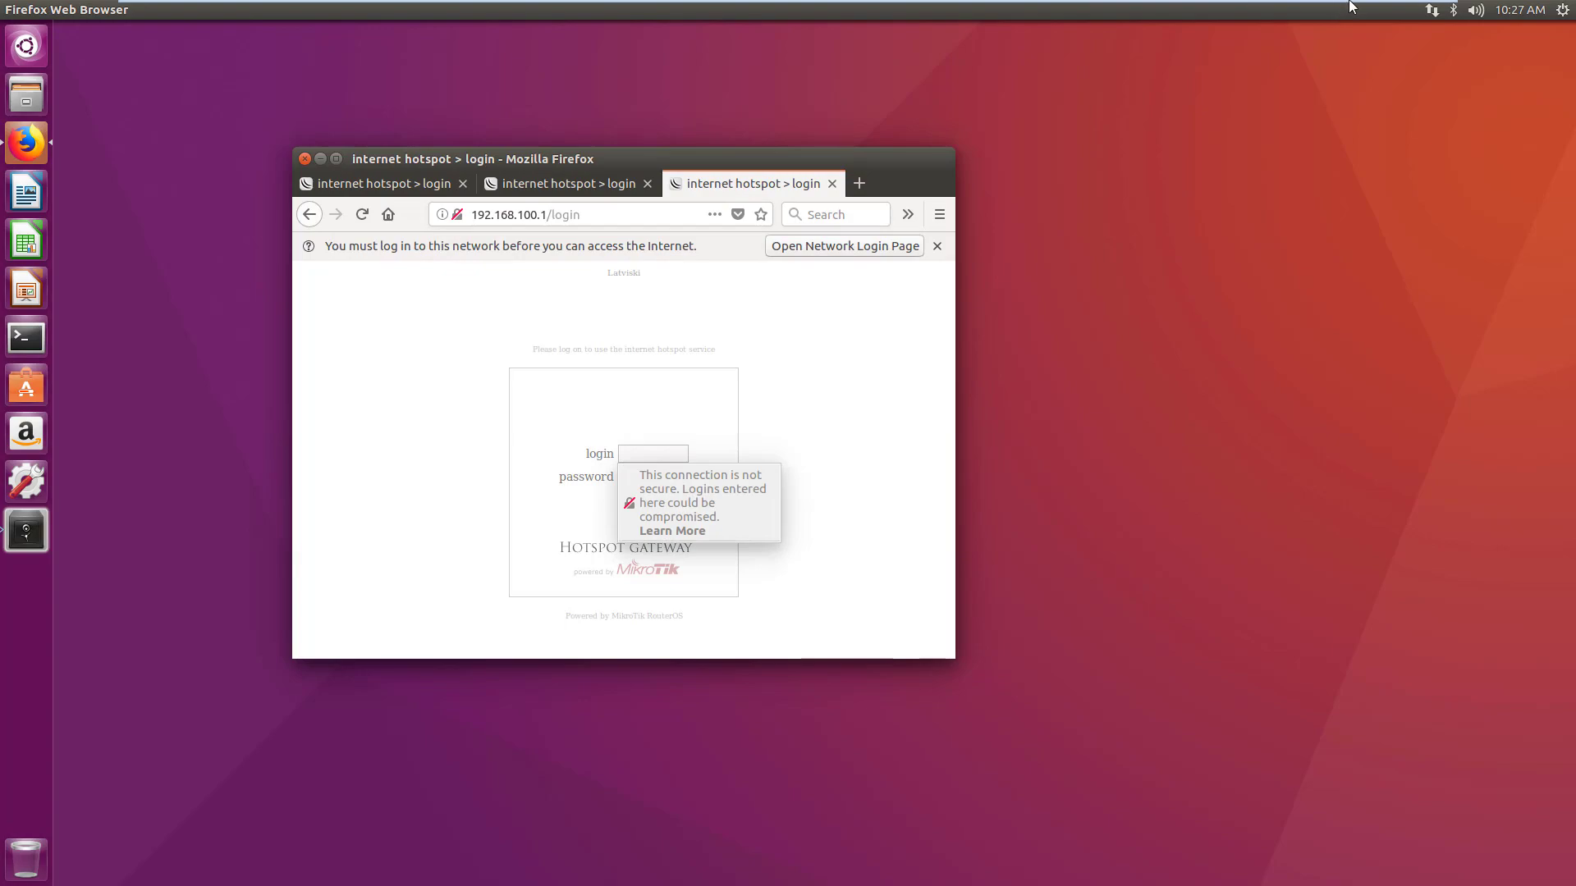
- Switch to the WinBox session and check the address assigned to interface V100-HS in the IP address list
left_click(1395, 9)
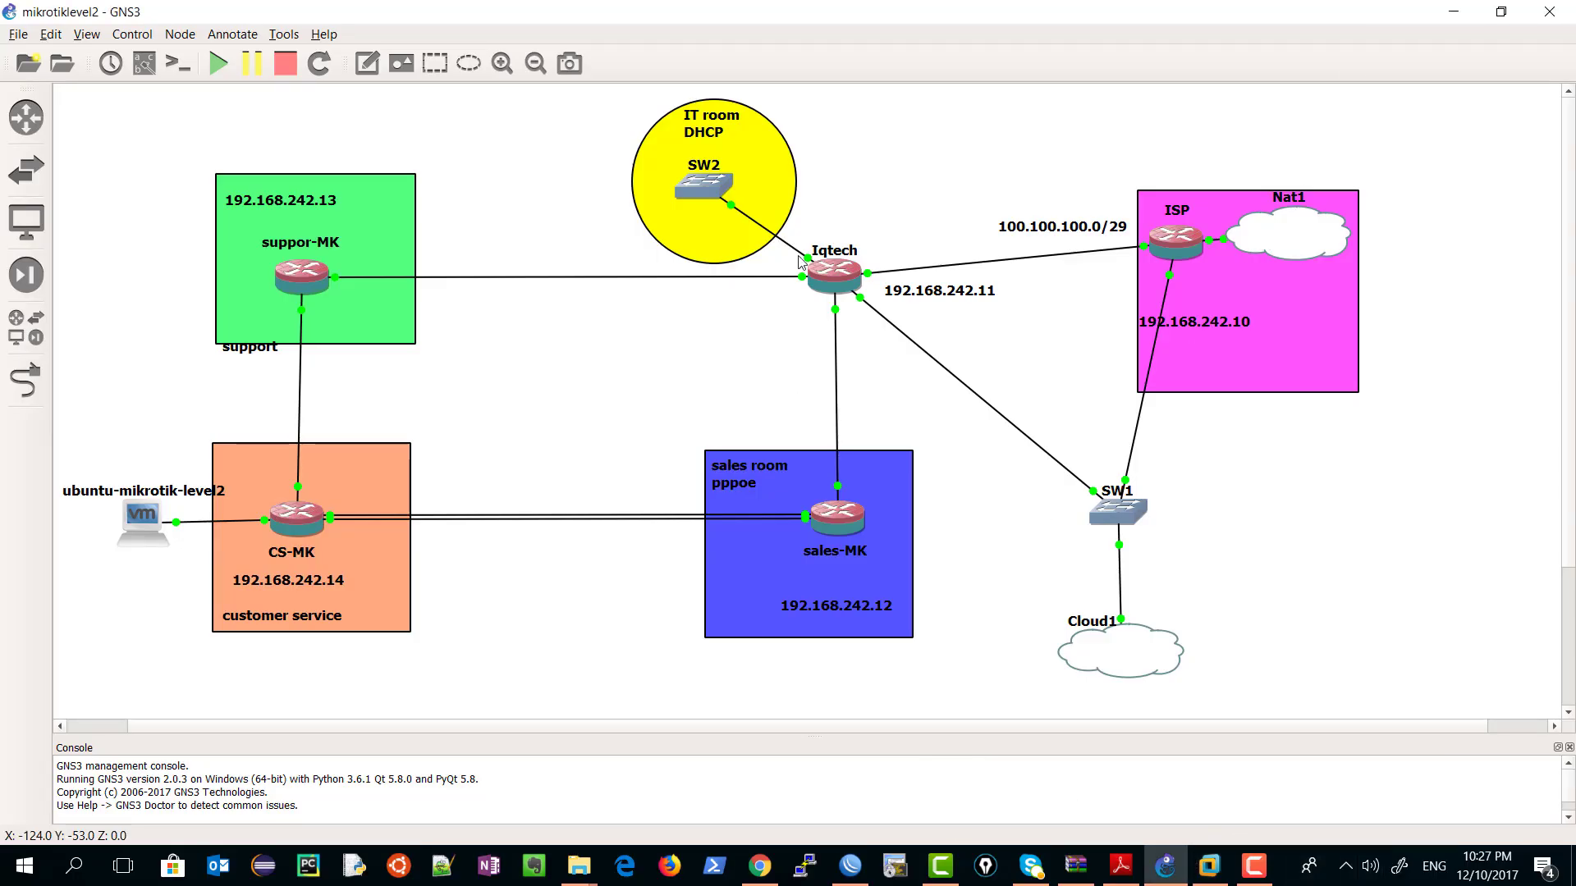
left_click(850, 864)
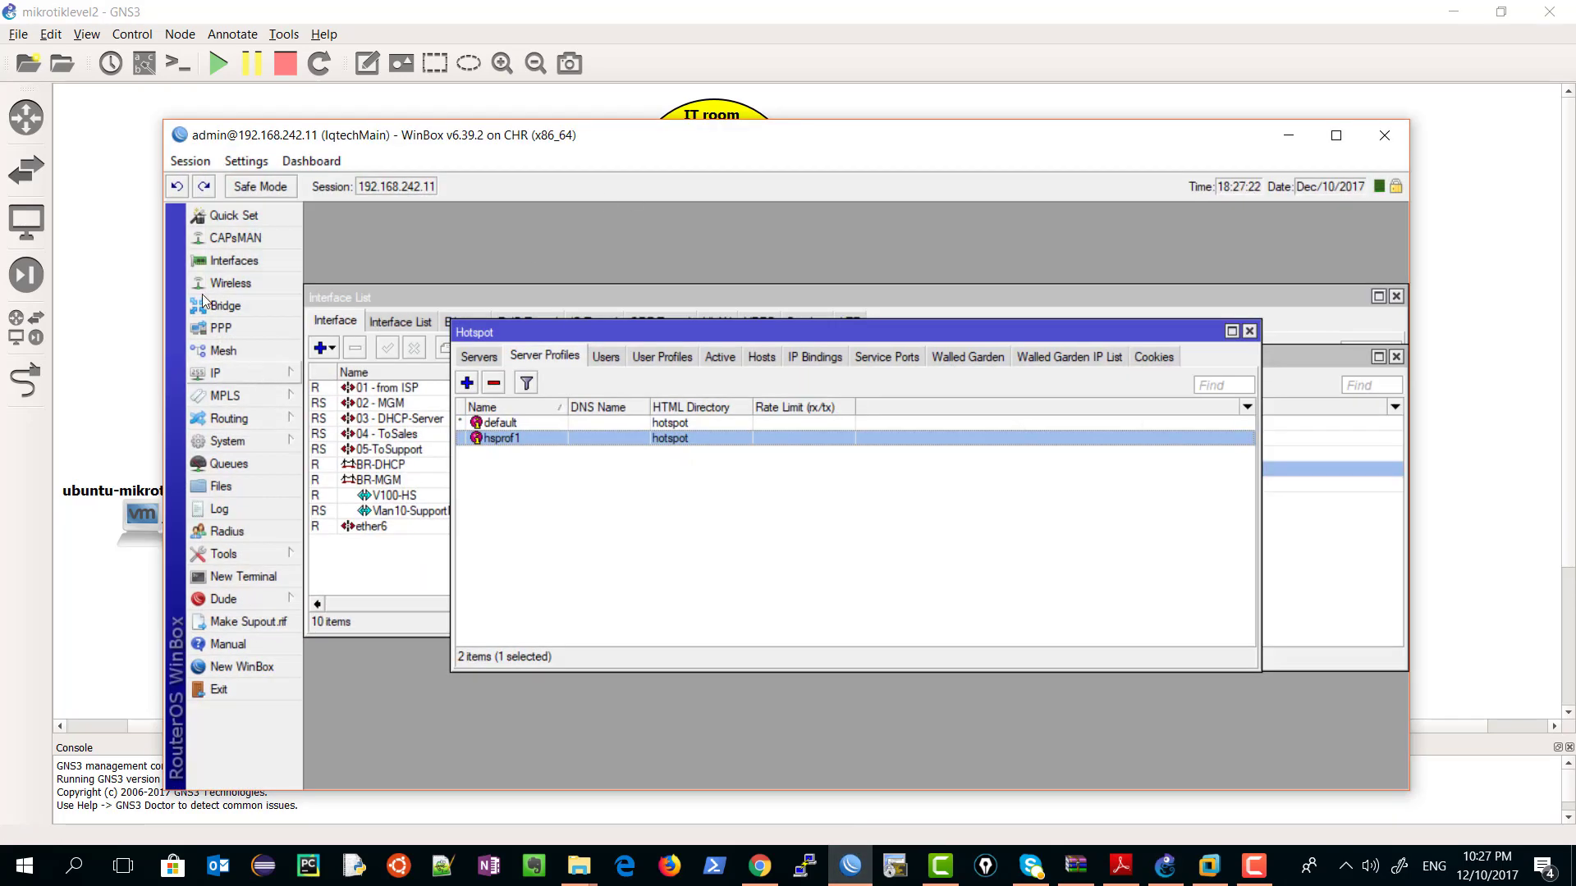
left_click(215, 373)
left_click(362, 389)
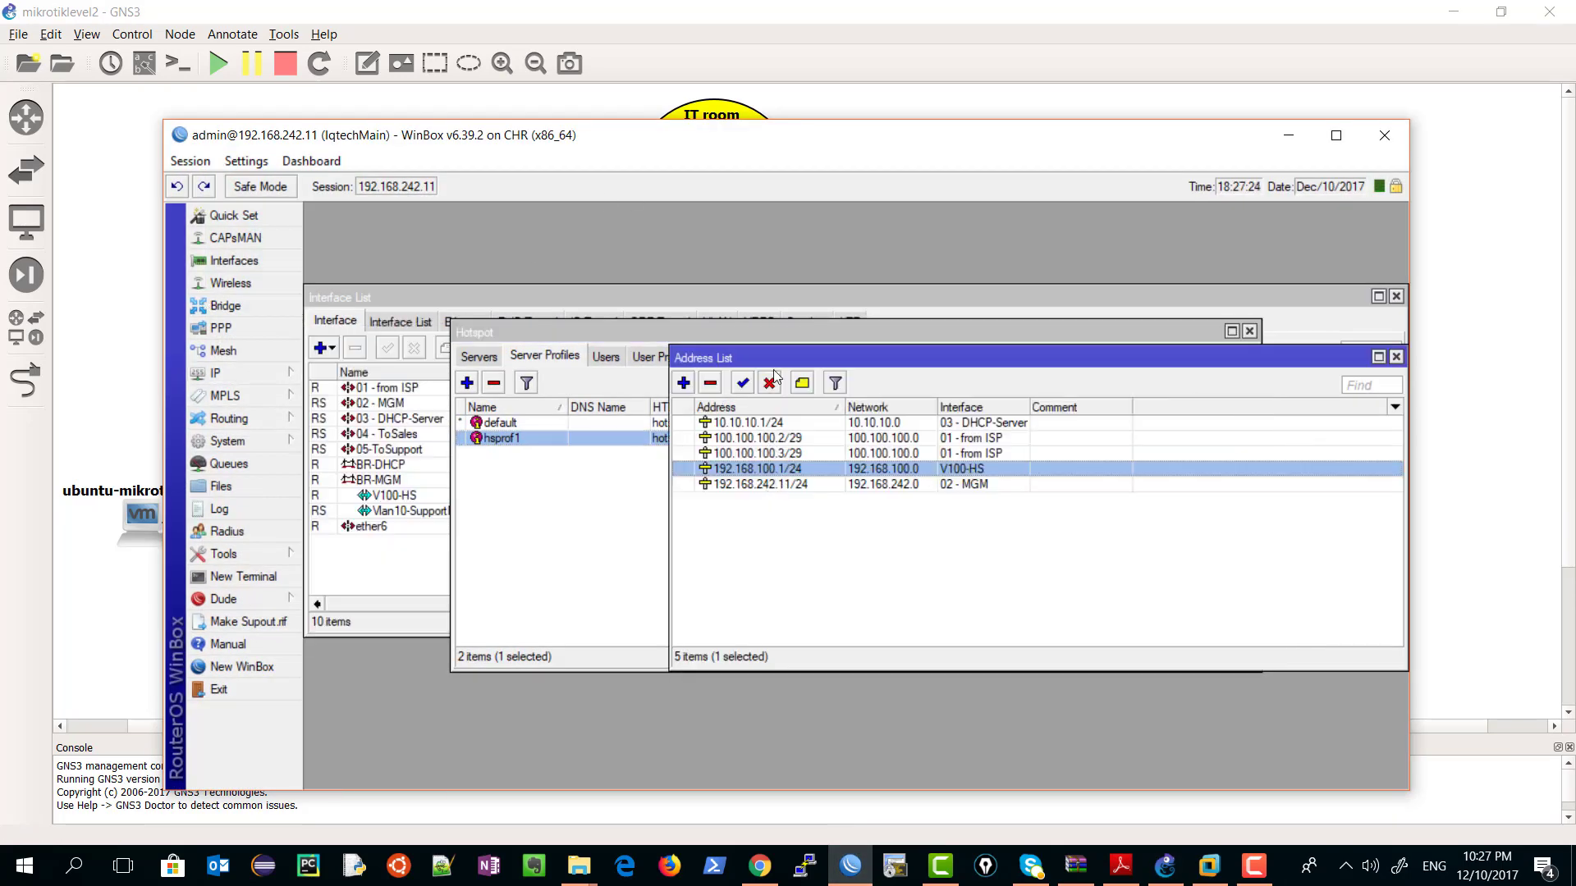
double_click(962, 474)
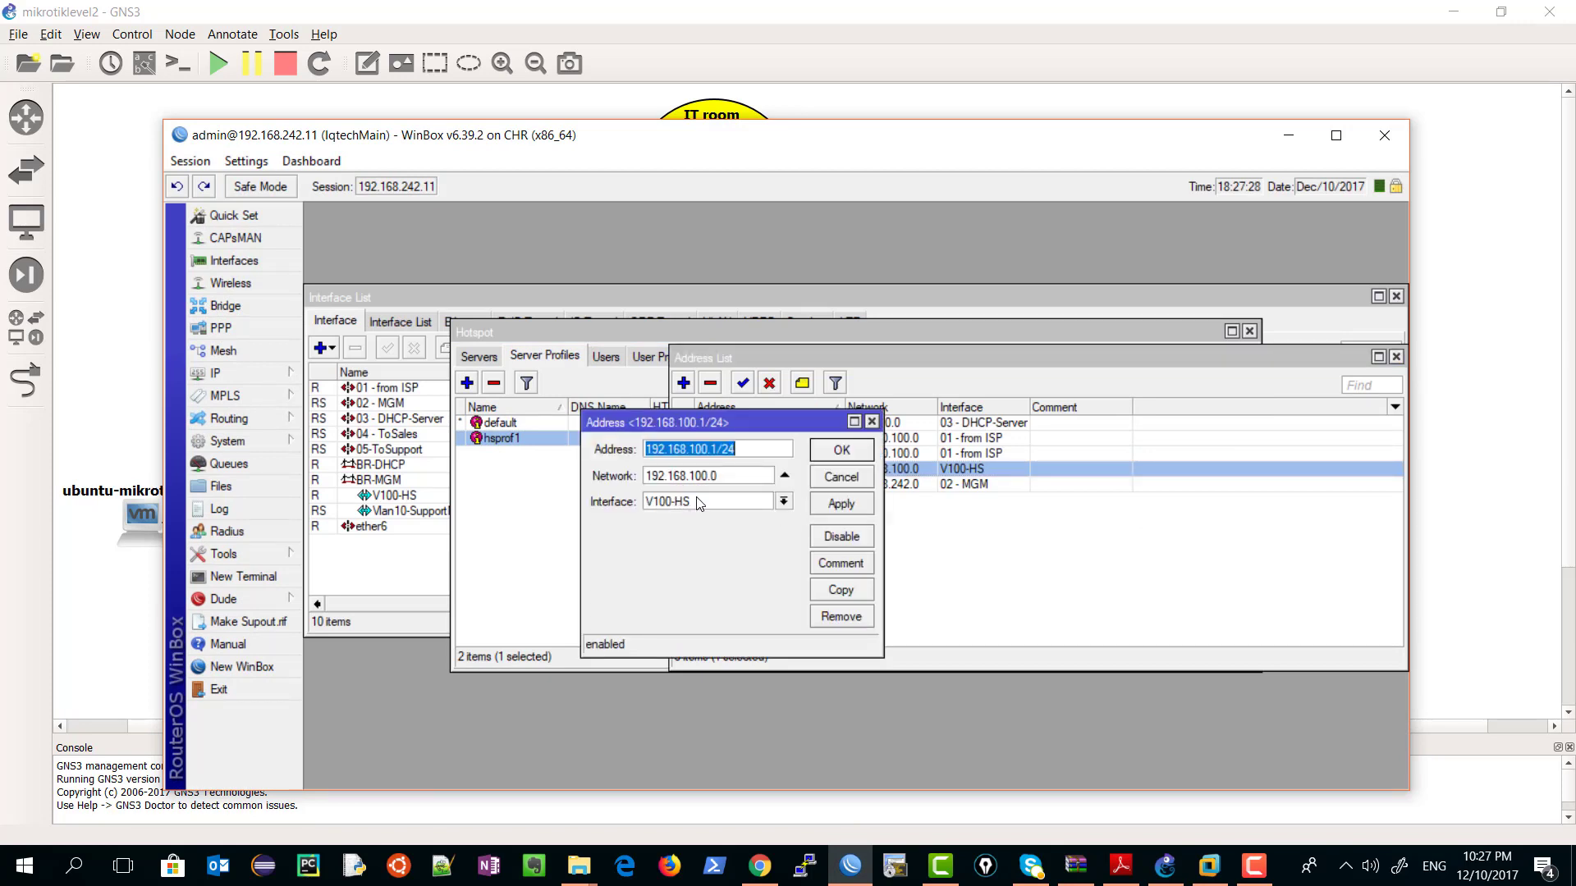
left_click(719, 448)
left_click_drag(719, 448, 628, 439)
left_click(872, 421)
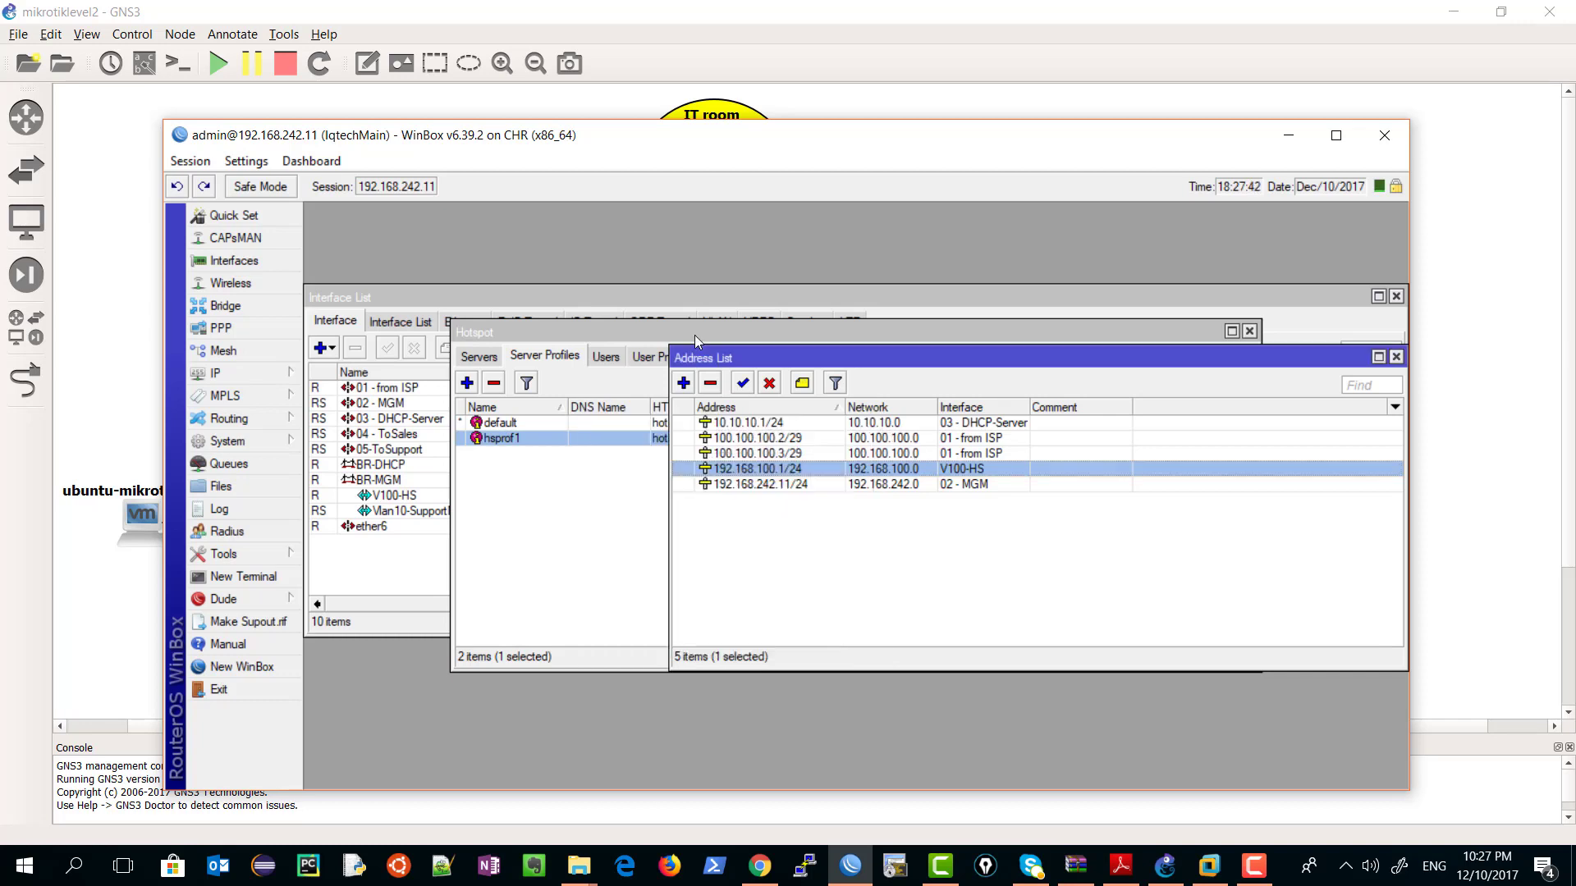
- Switch to the ubuntu-mikrotik-level2 virtual machine and try loading kooor.com in a new browser tab
left_click(1287, 134)
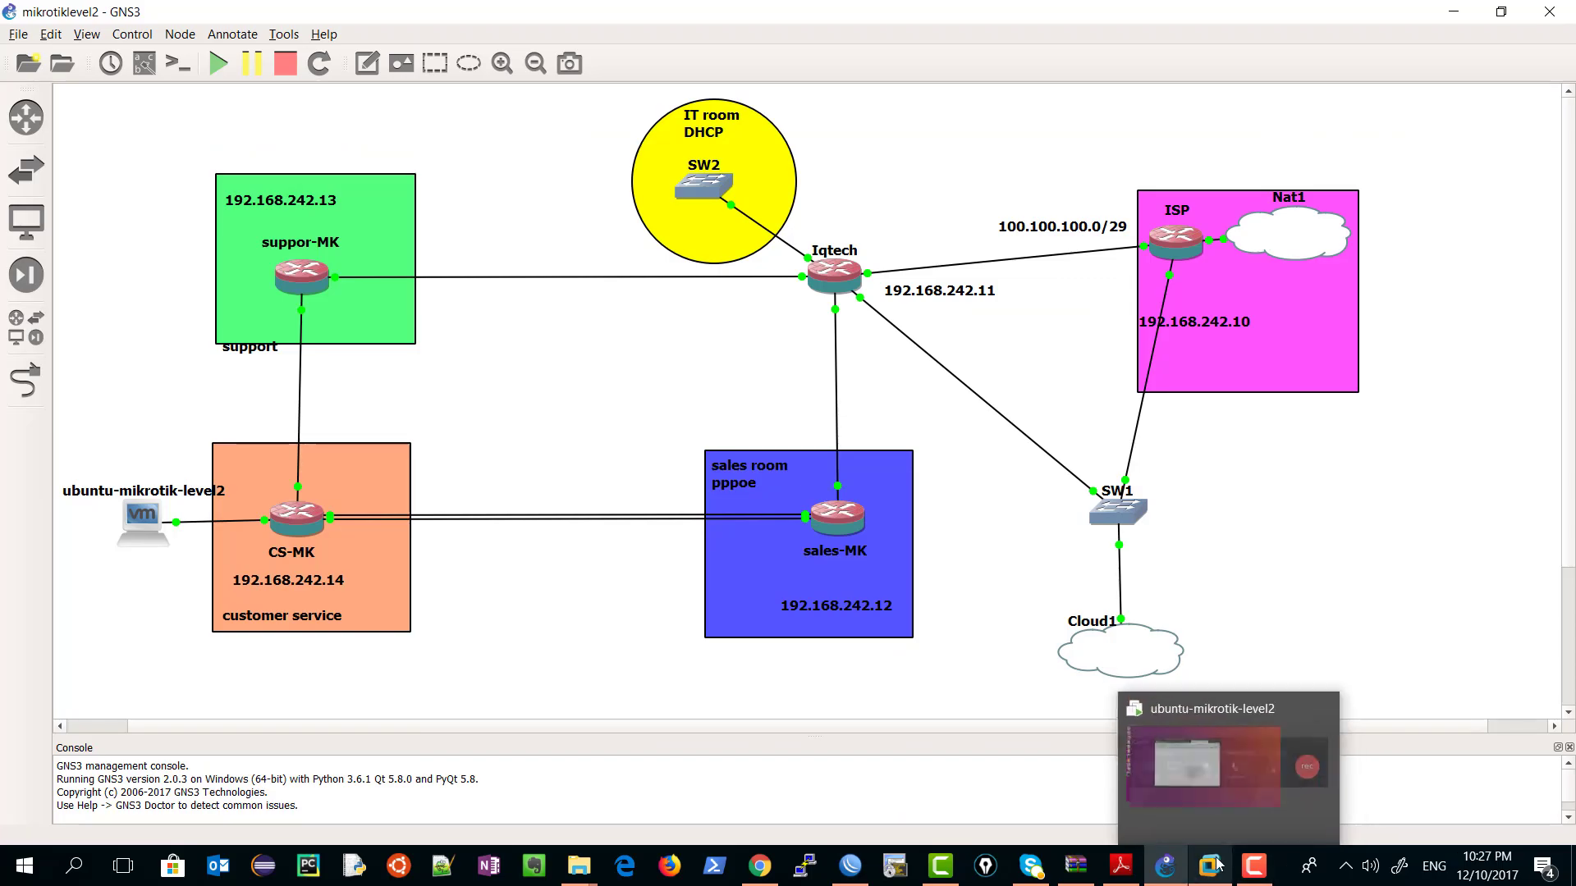
left_click(1239, 759)
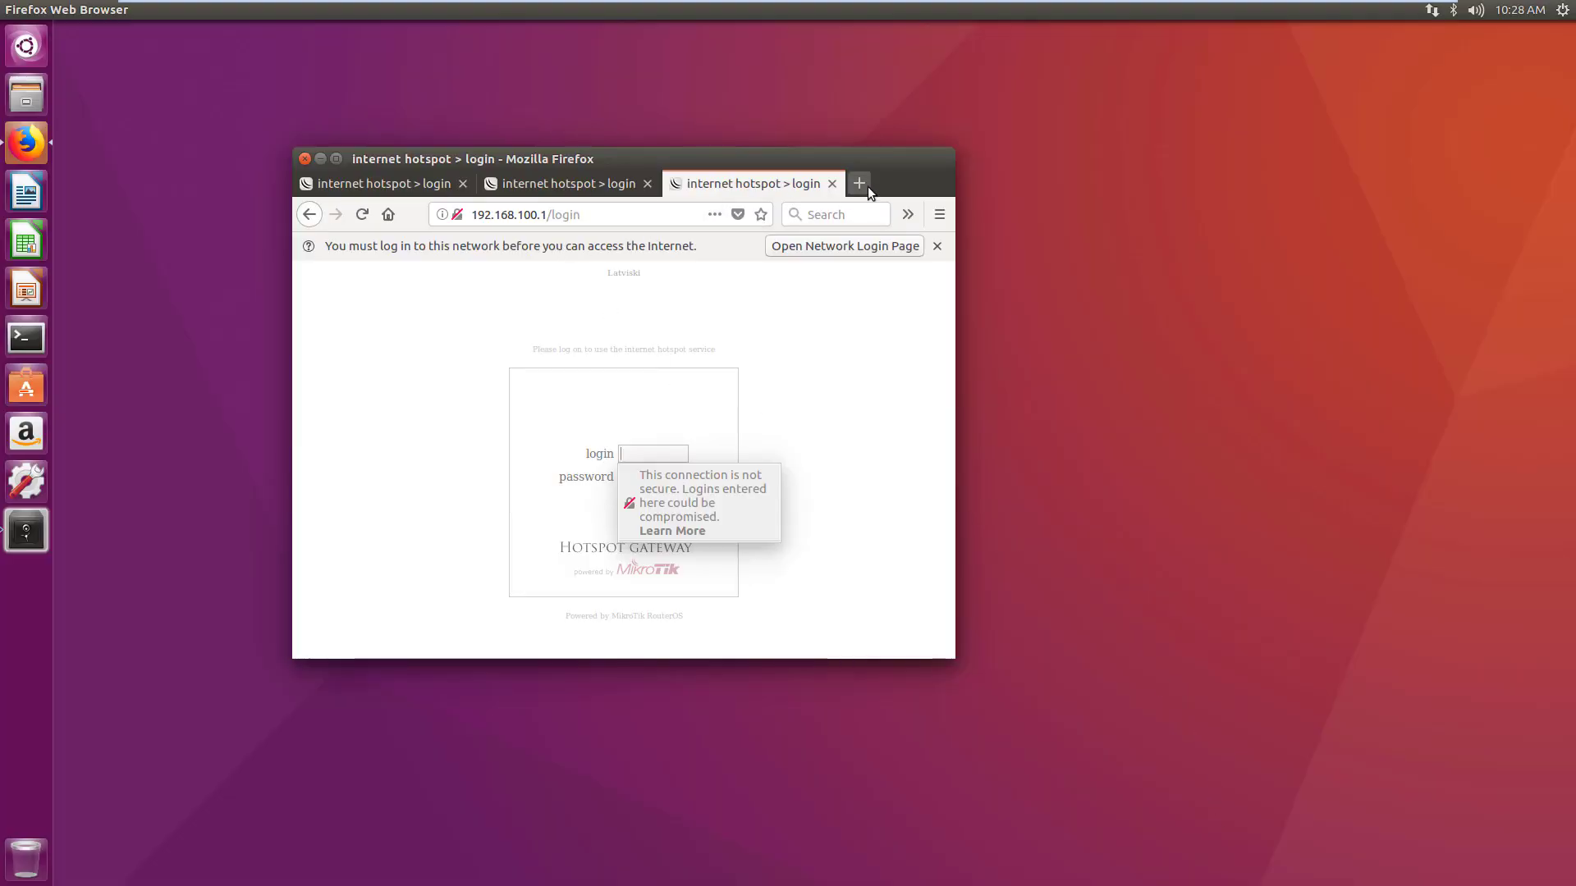
left_click(860, 184)
type("192")
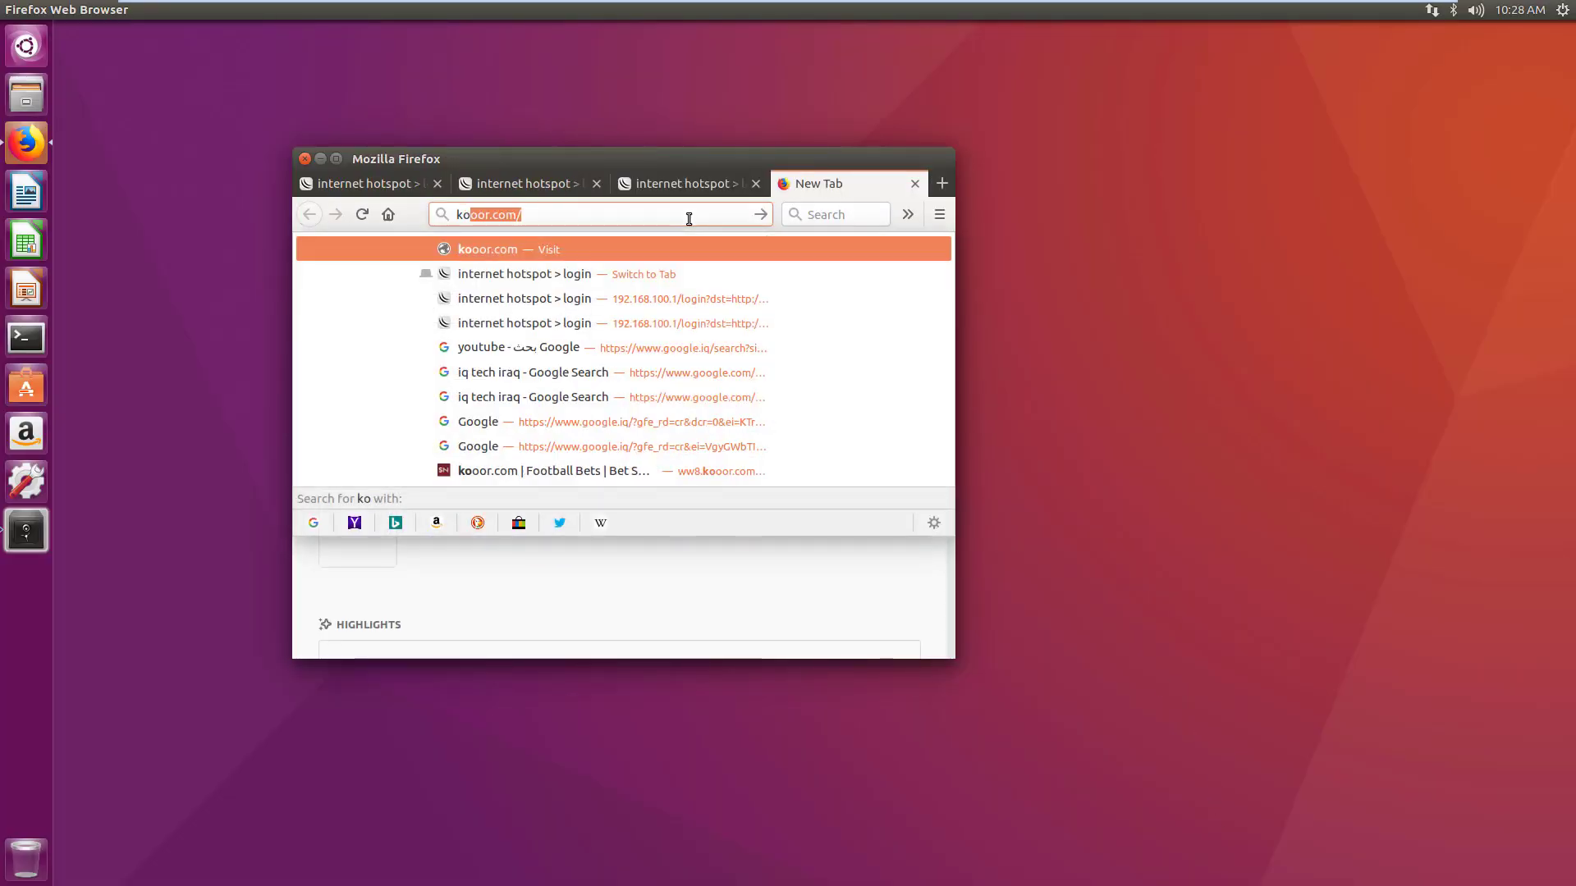
key("Return")
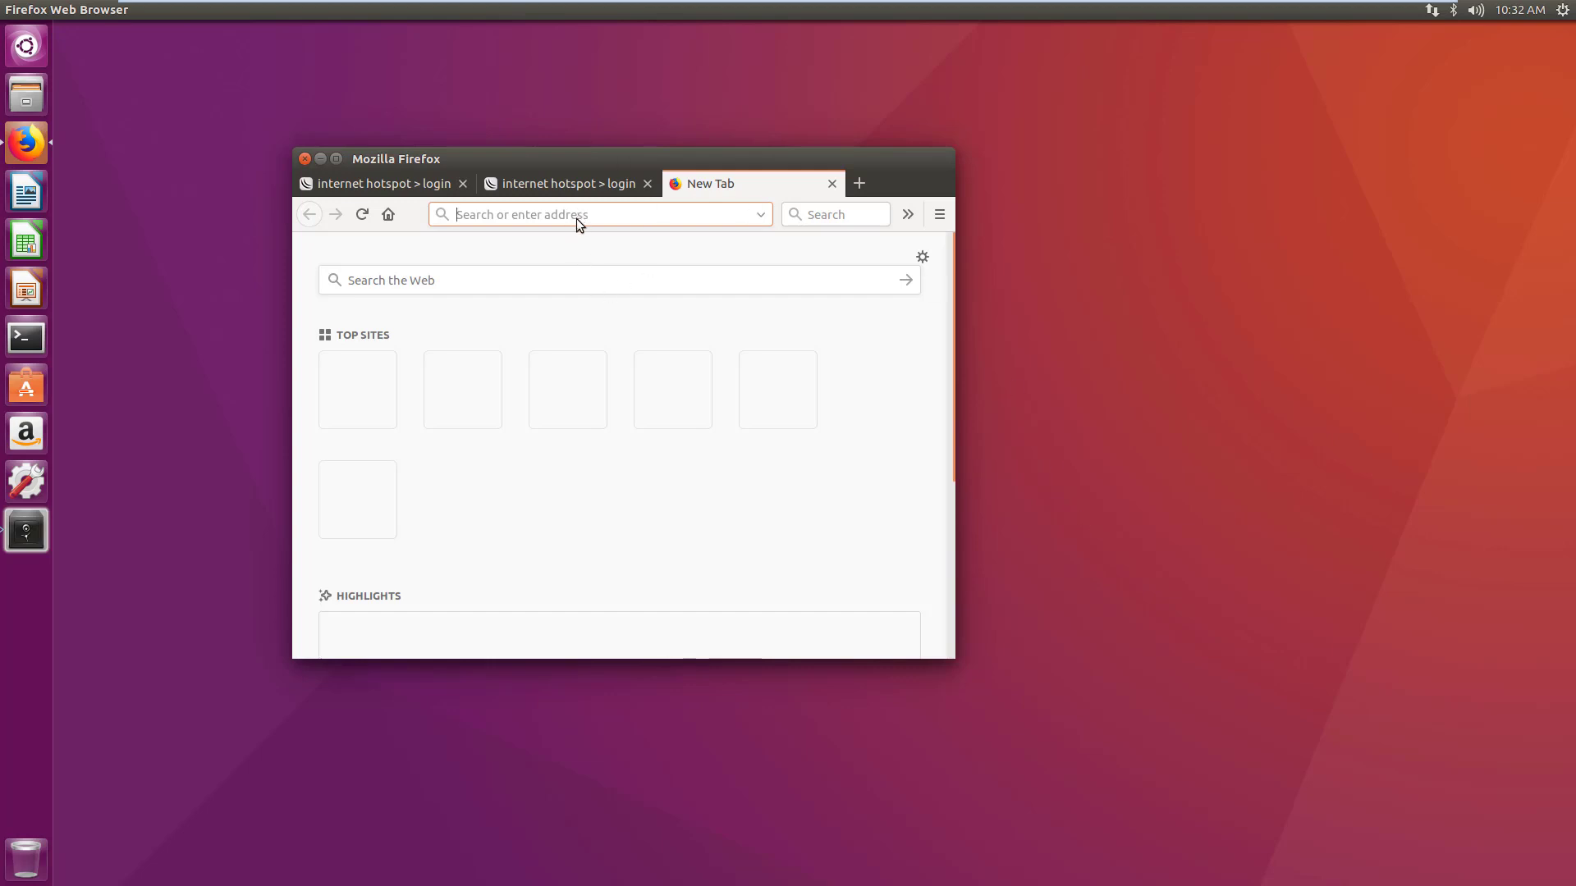
- Try loading youtube.com over the hotspot connection and follow the error page's Learn more link
type("youtube.com/")
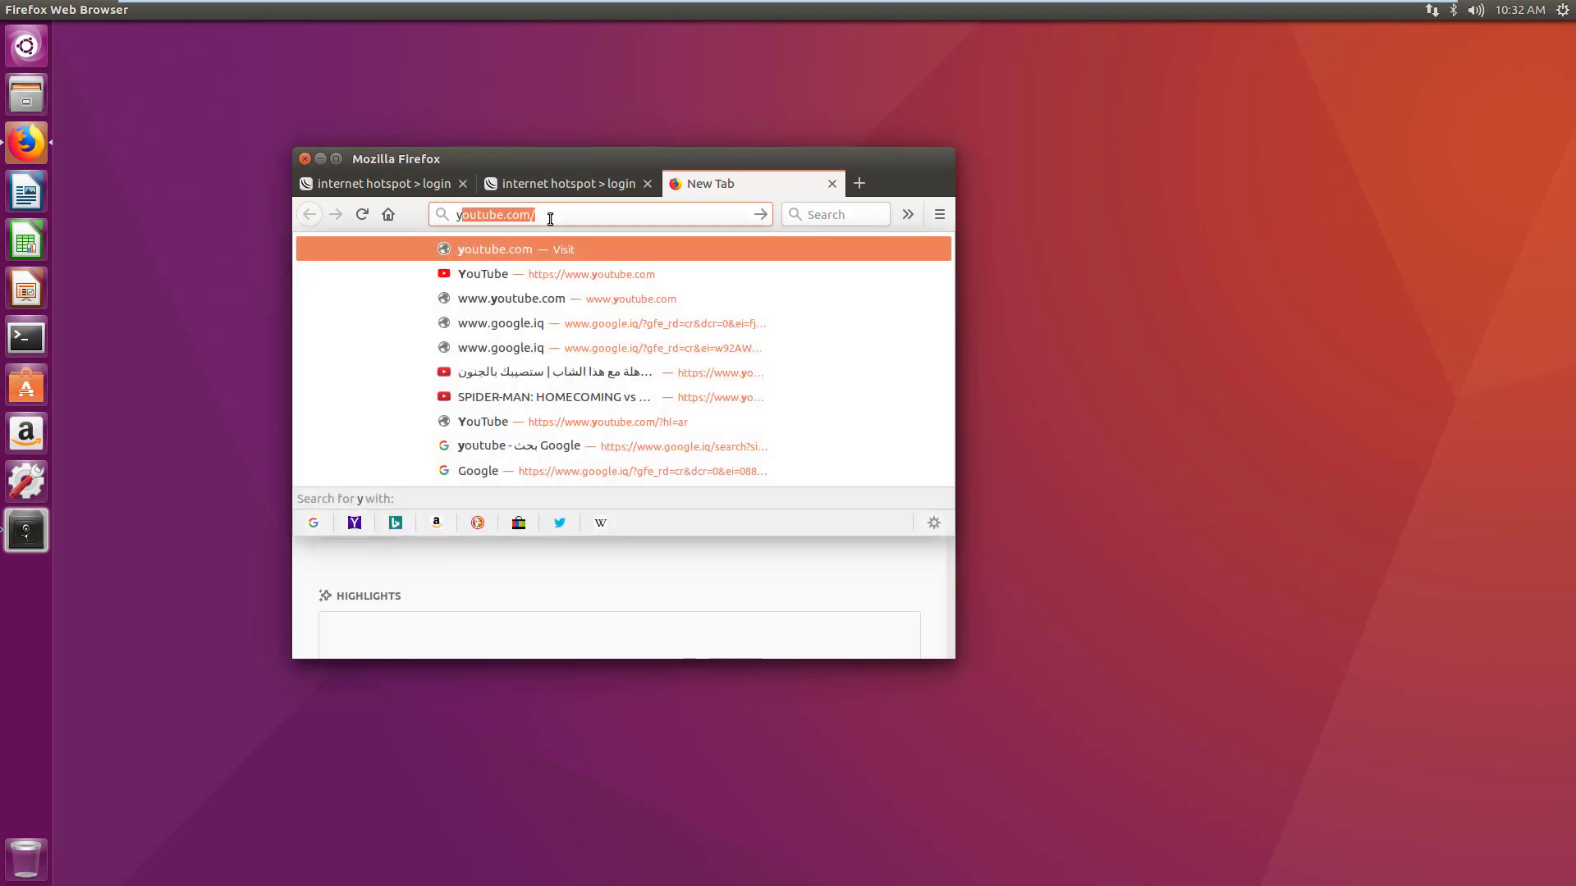
key("Return")
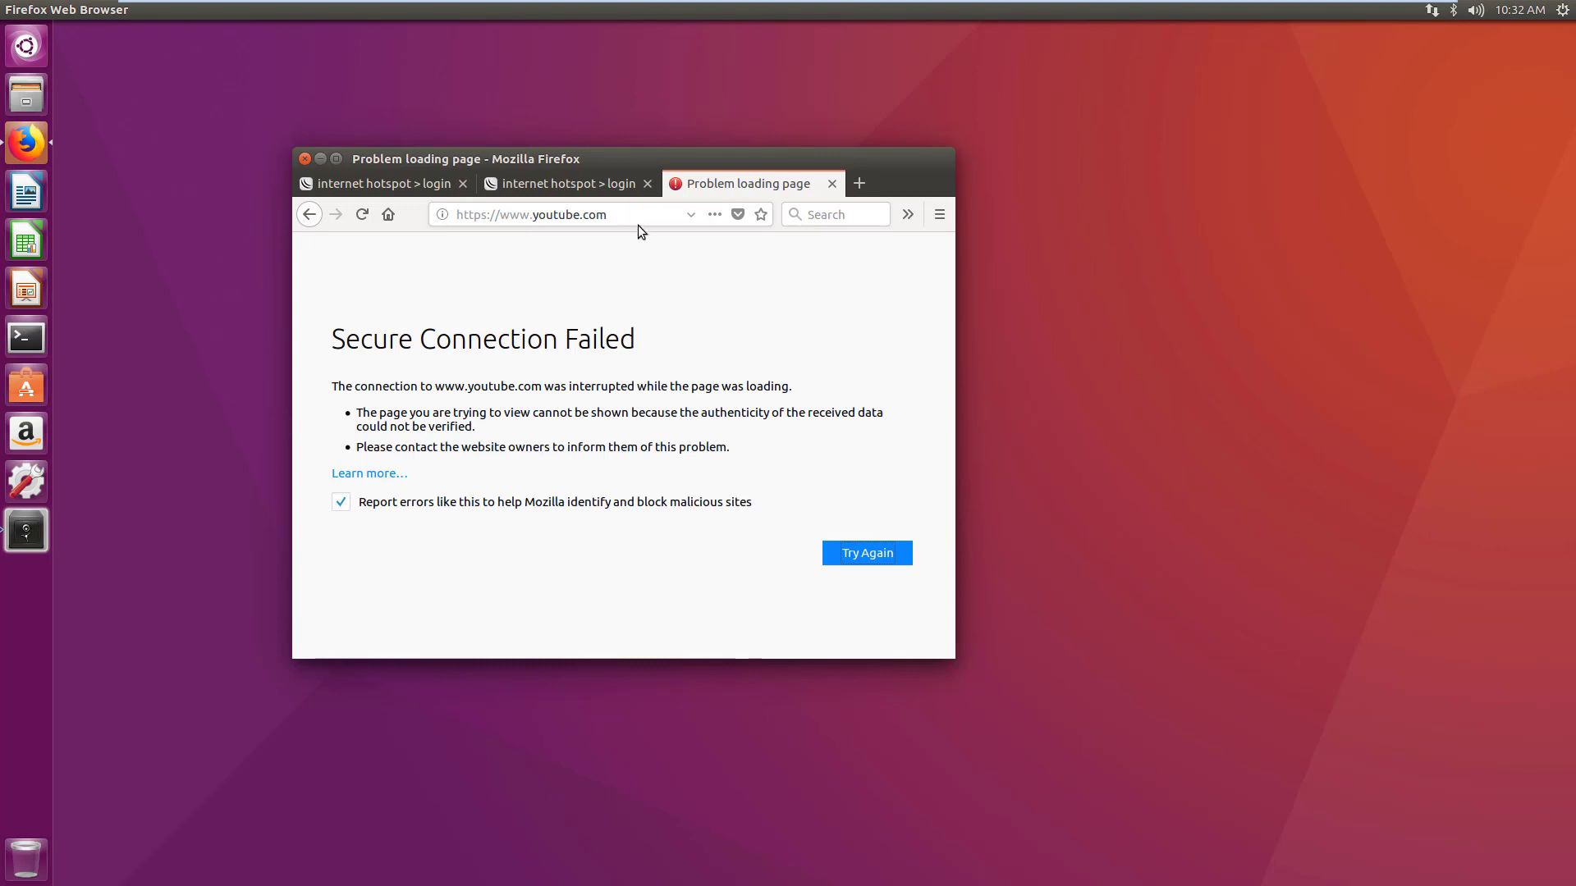
left_click(361, 474)
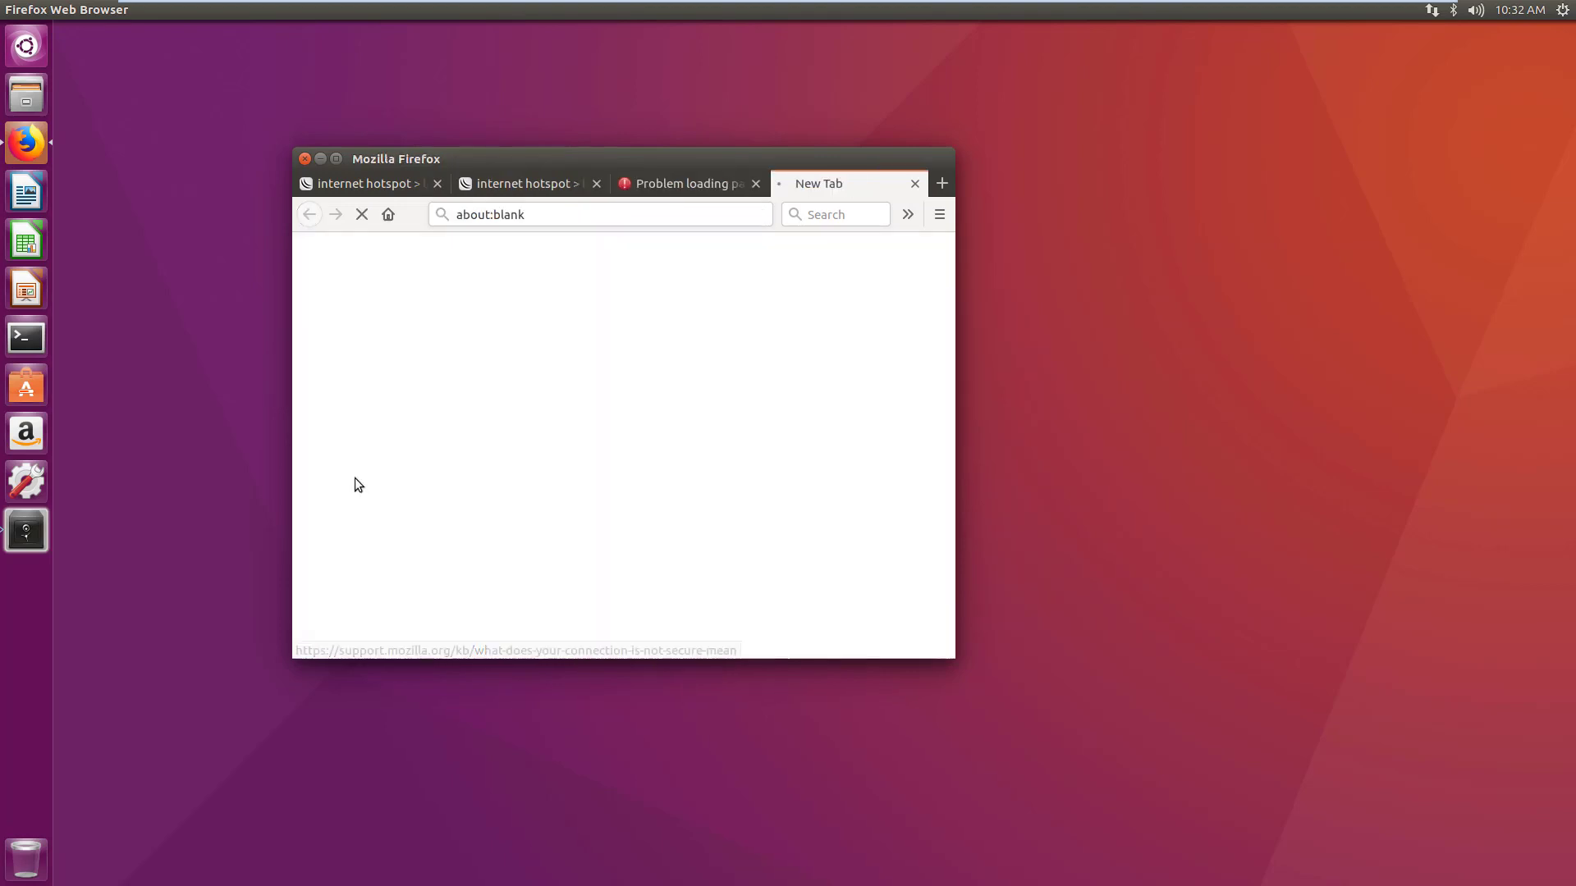
- Check the addresses of the YouTube and Mozilla support error pages and close both tabs
left_click(529, 214)
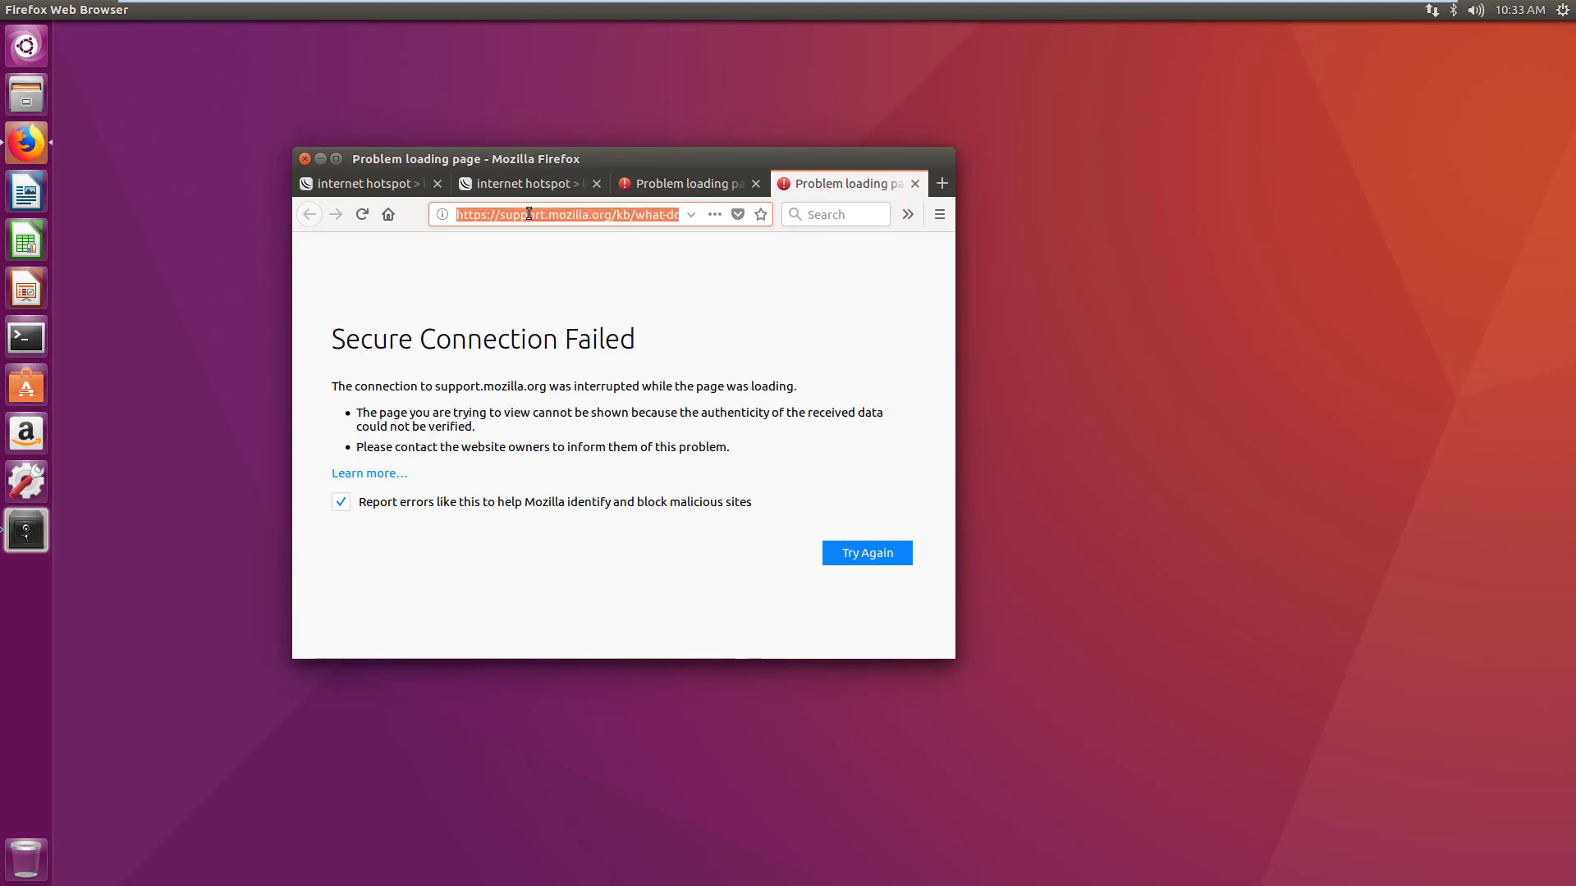
left_click(635, 214)
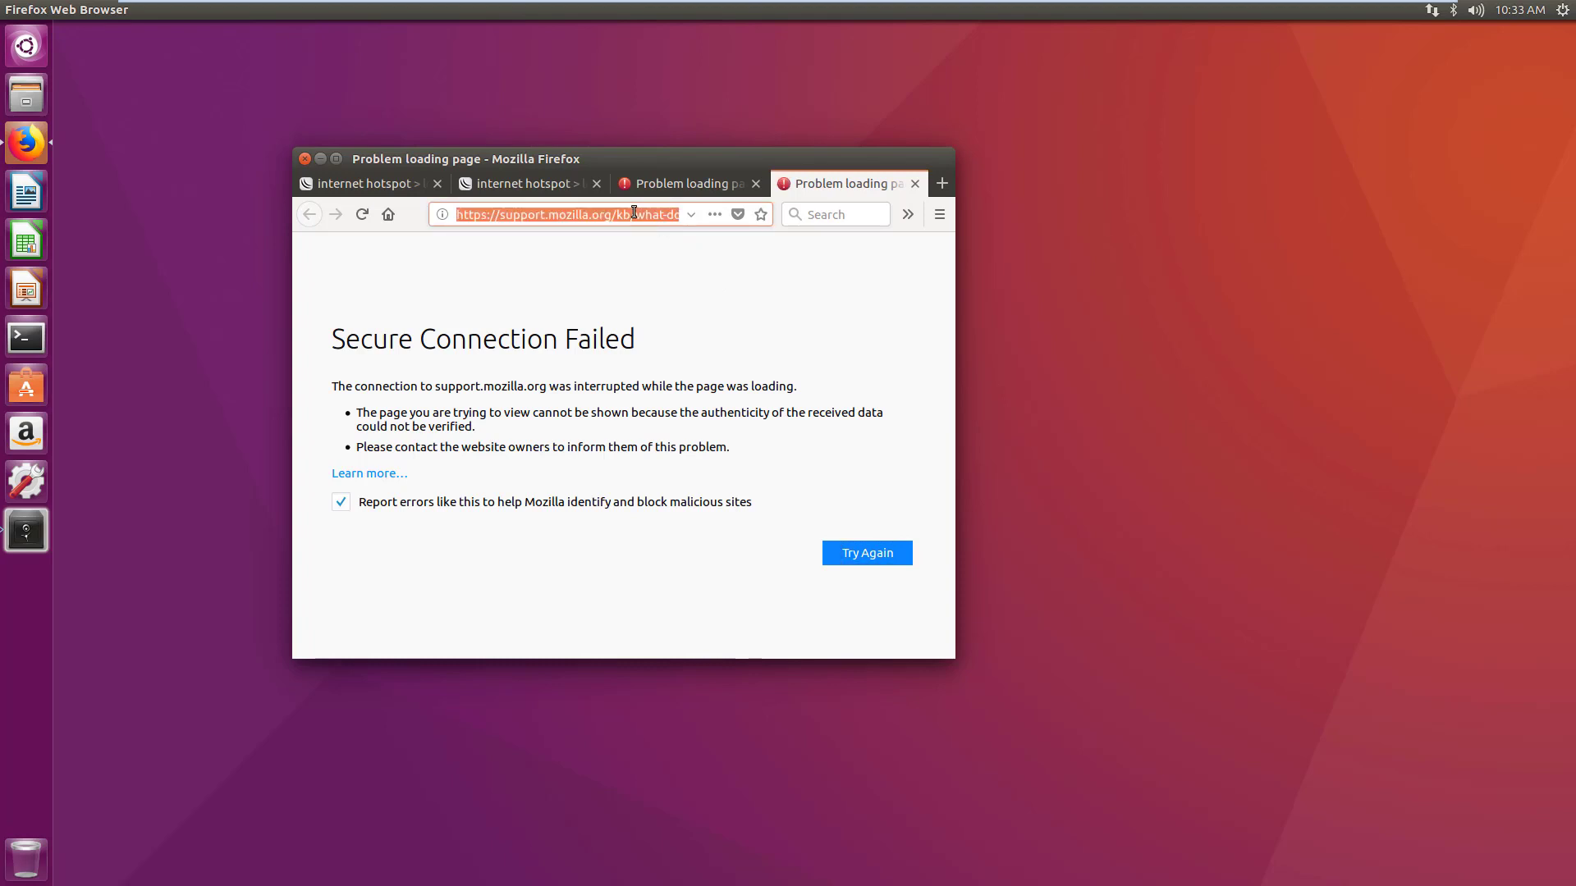
left_click(692, 178)
left_click(567, 219)
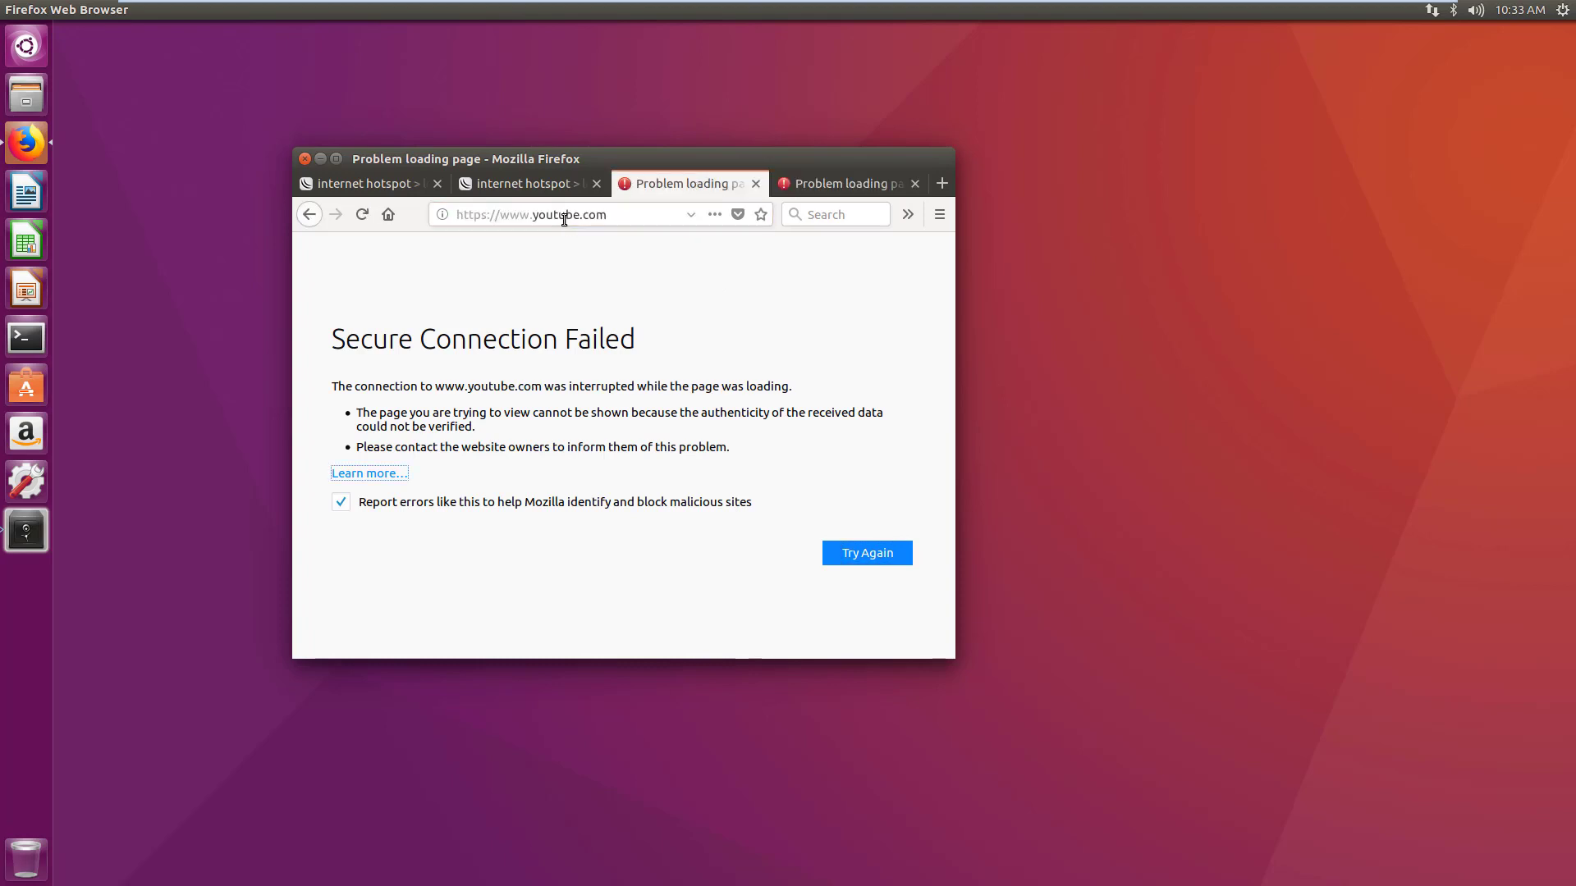
left_click(755, 184)
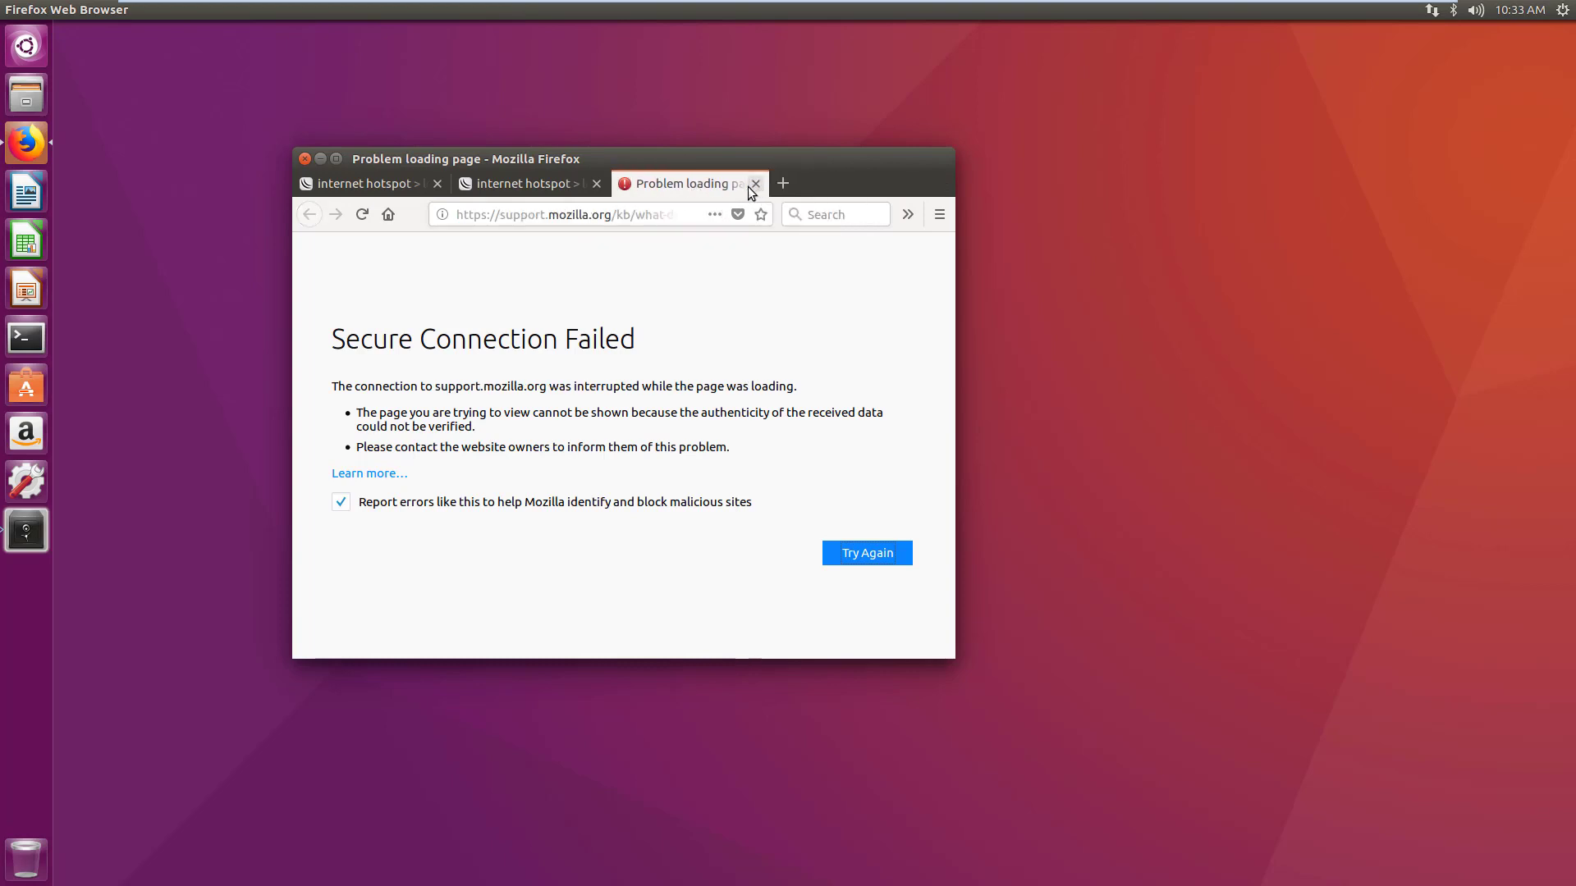
left_click(755, 184)
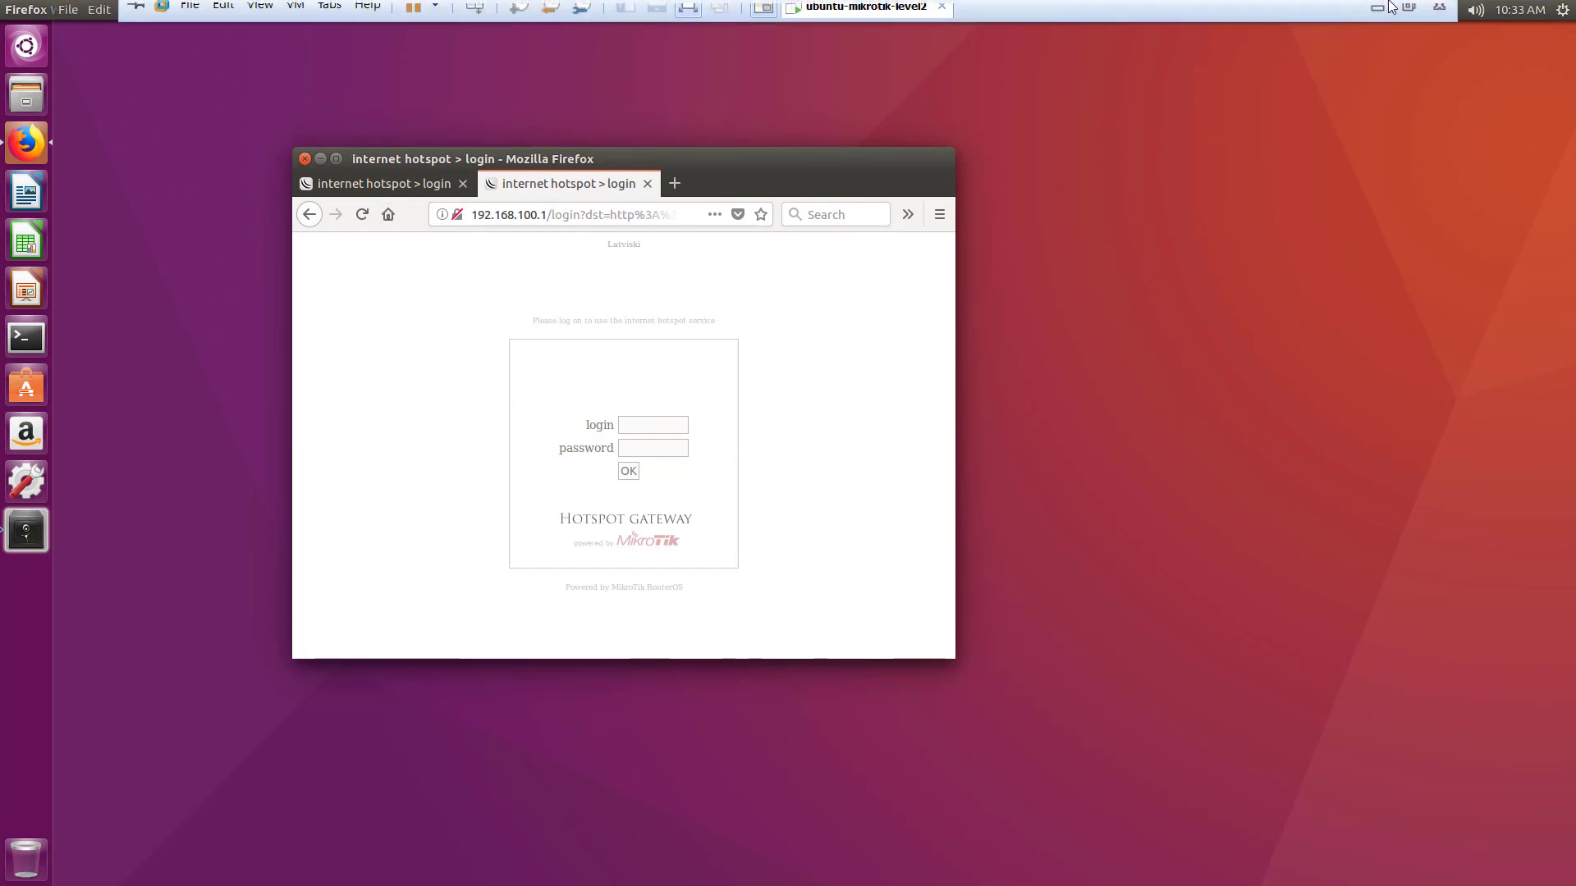
- Return to WinBox and review the hotspot1 server's settings, including the available address pools, keeping hs-pool-11 selected
left_click(1375, 25)
left_click(849, 865)
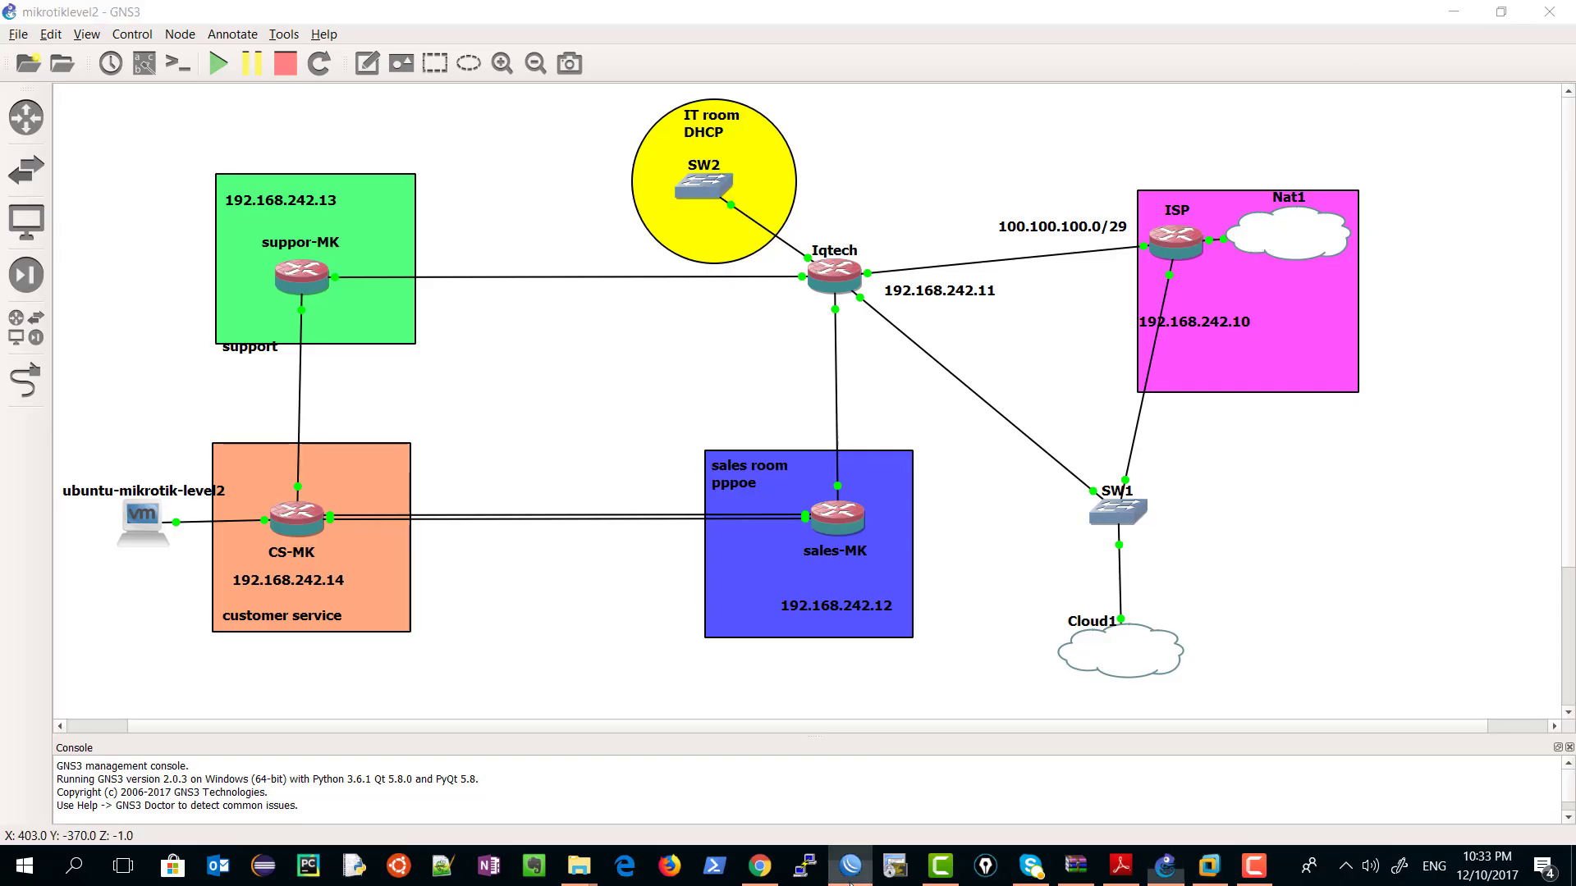
left_click(479, 356)
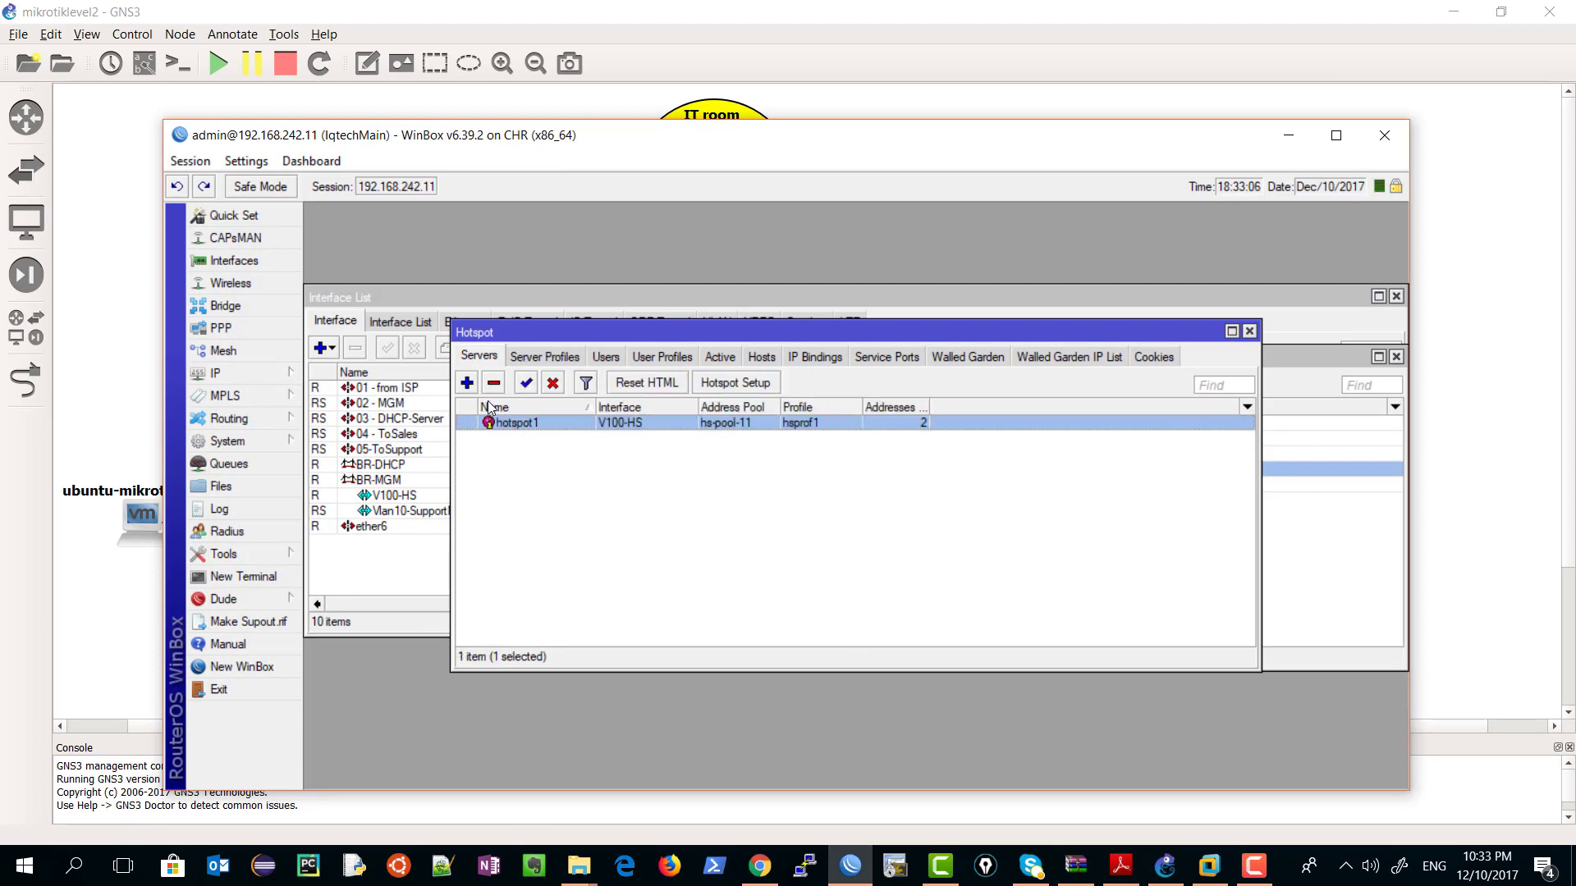
double_click(509, 423)
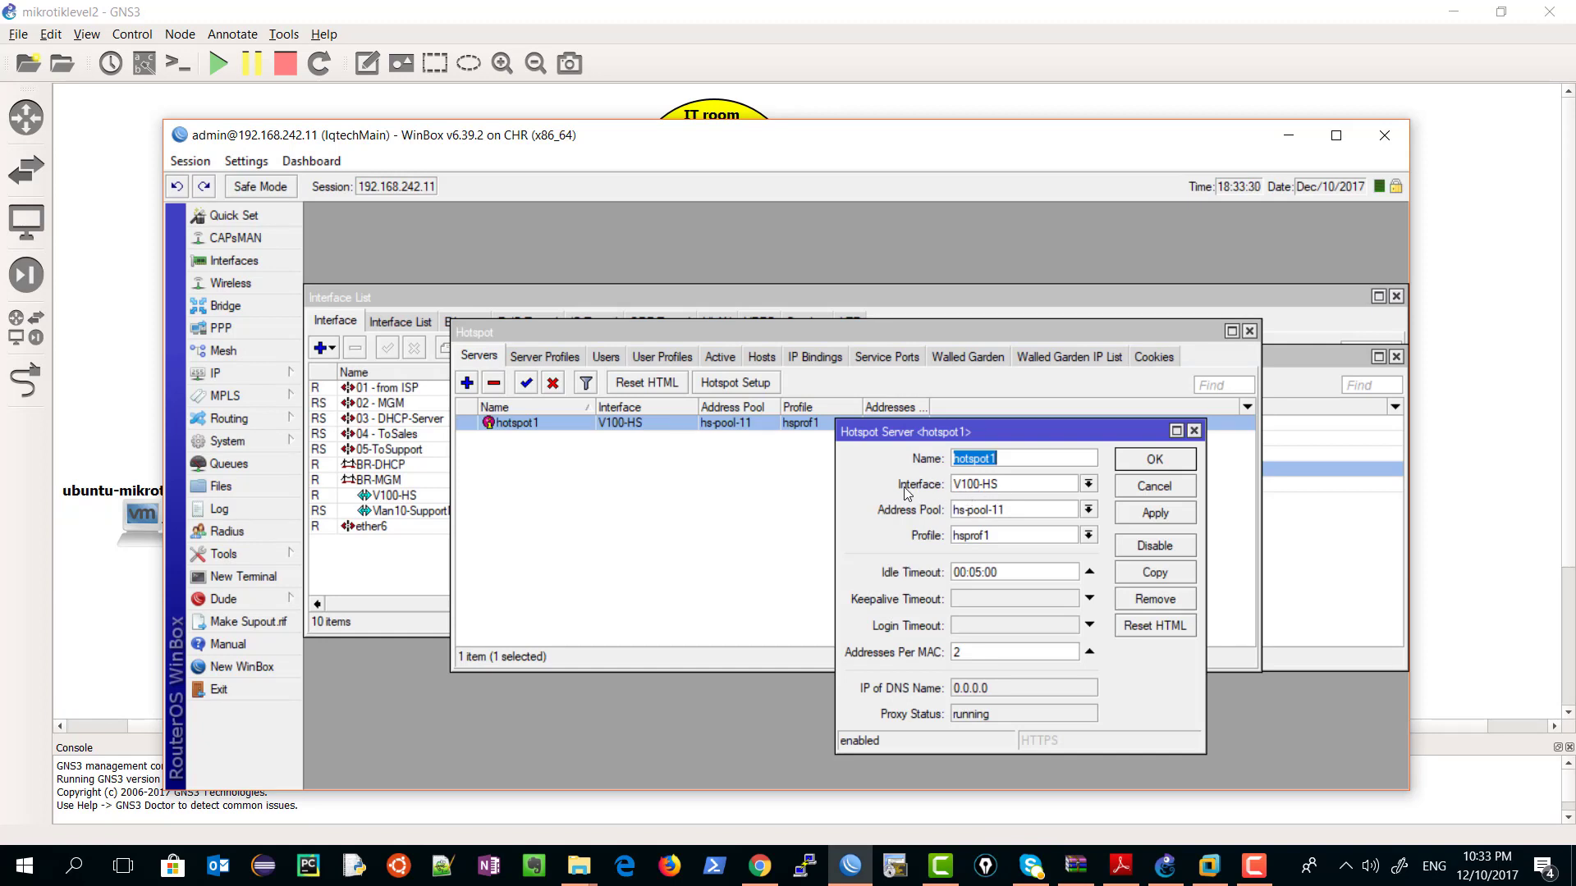
left_click(998, 510)
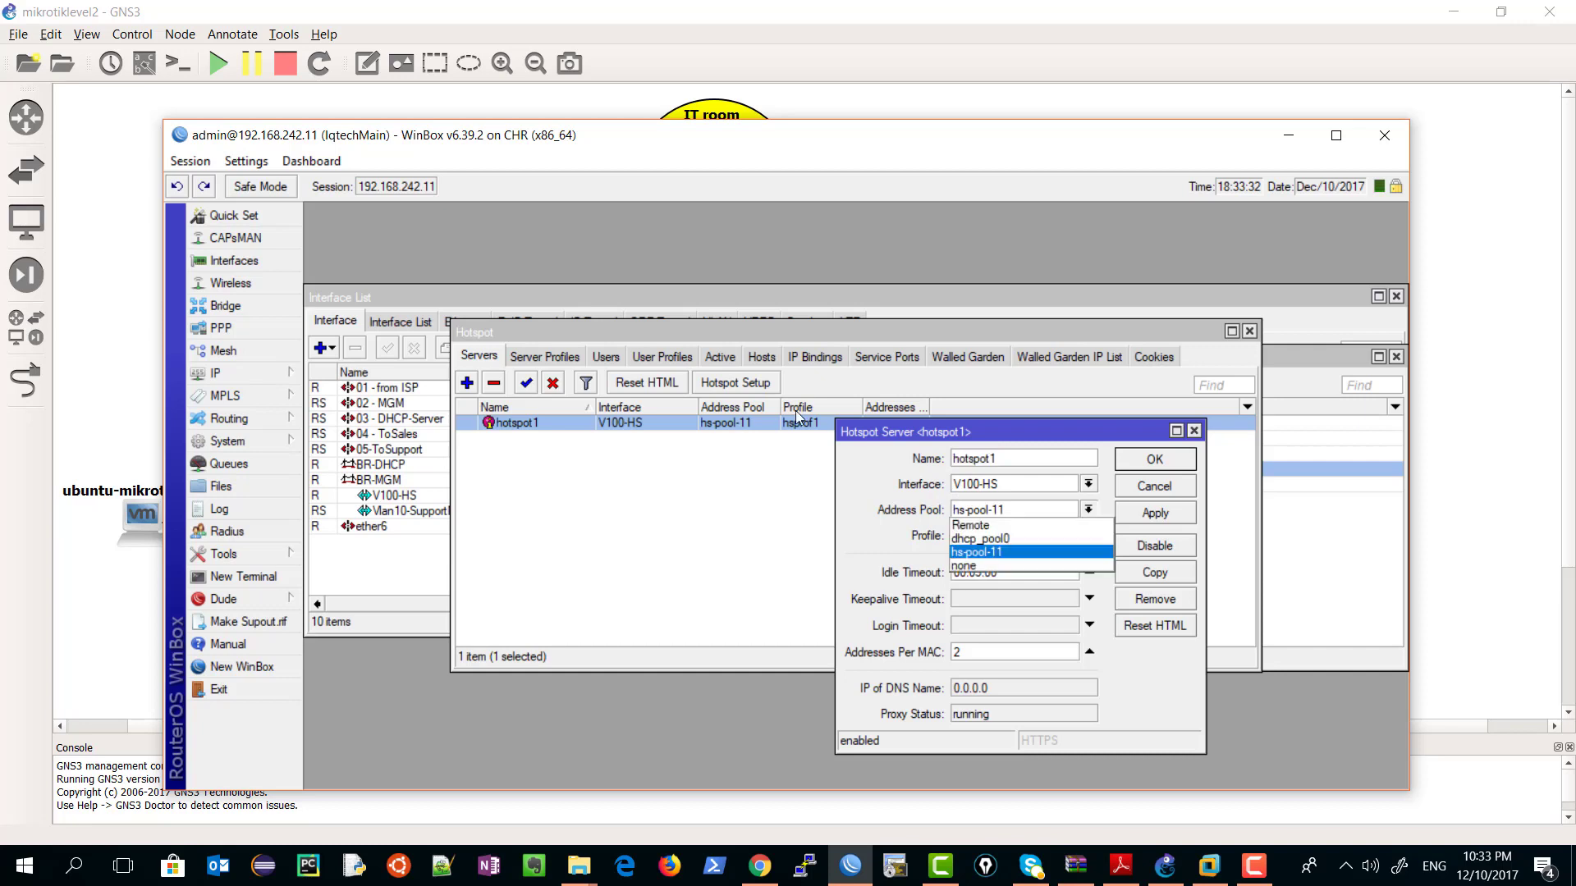
key("Return")
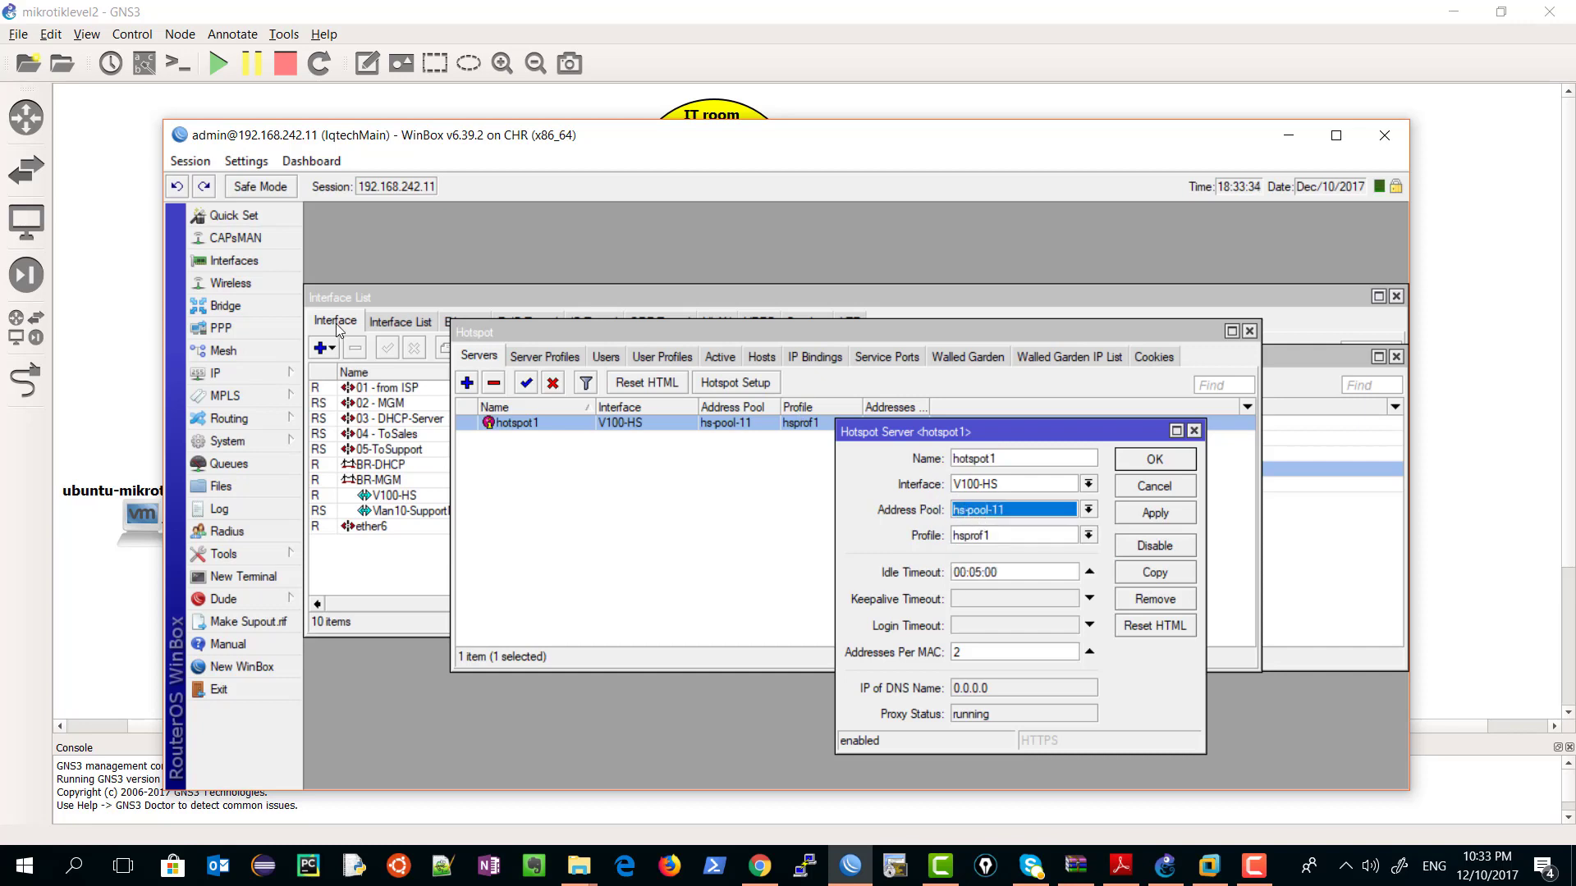
- Examine the address range of hs-pool-11 in the IP pool list and close the pool windows without changes
left_click(215, 374)
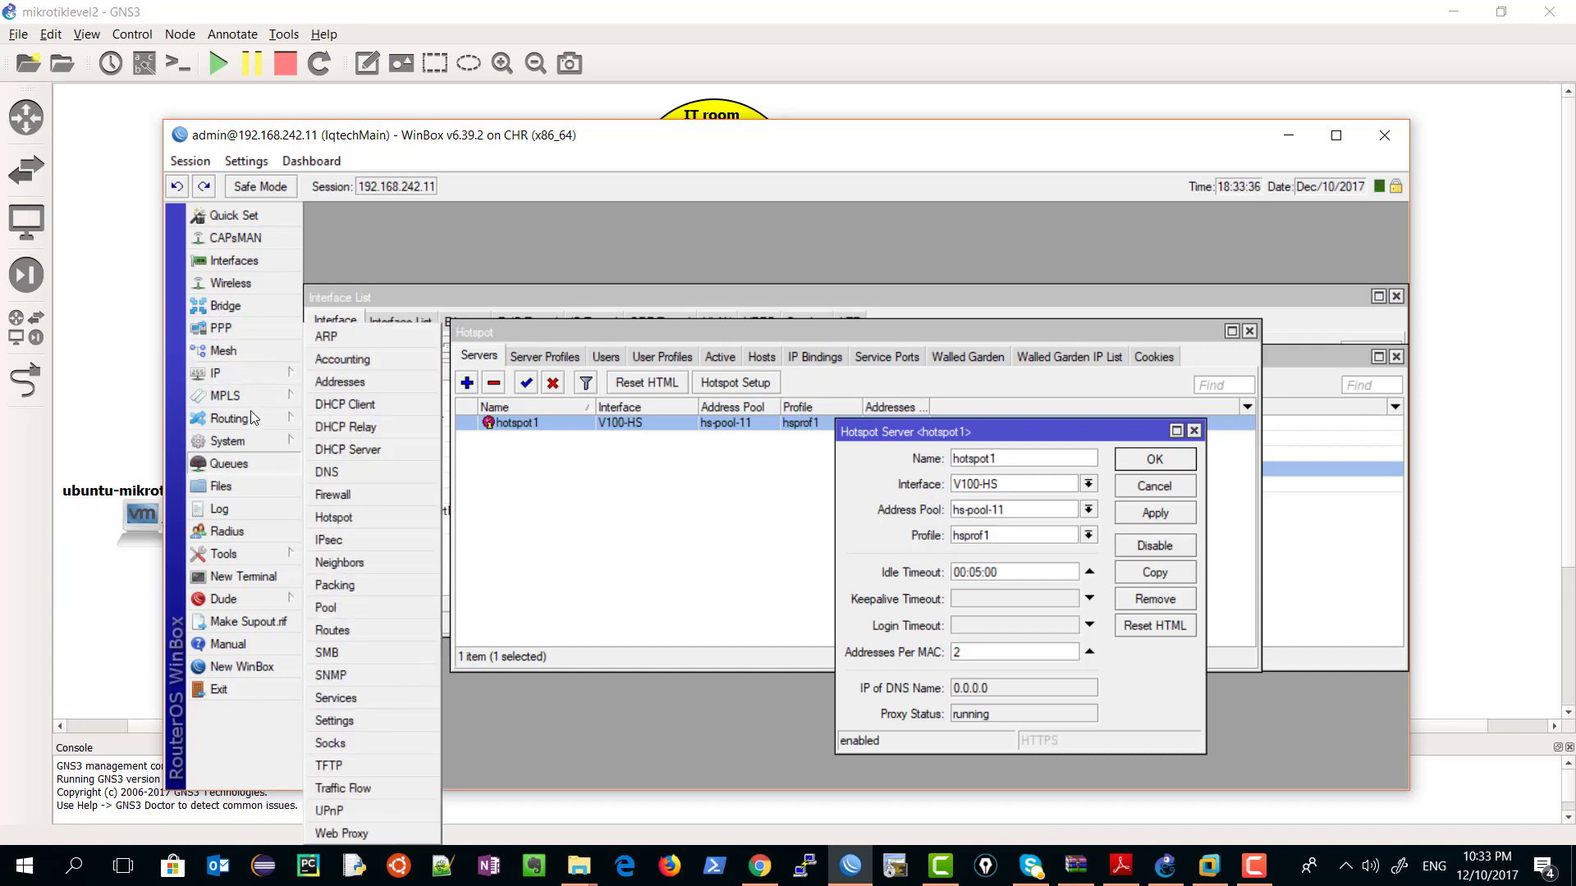
left_click(328, 608)
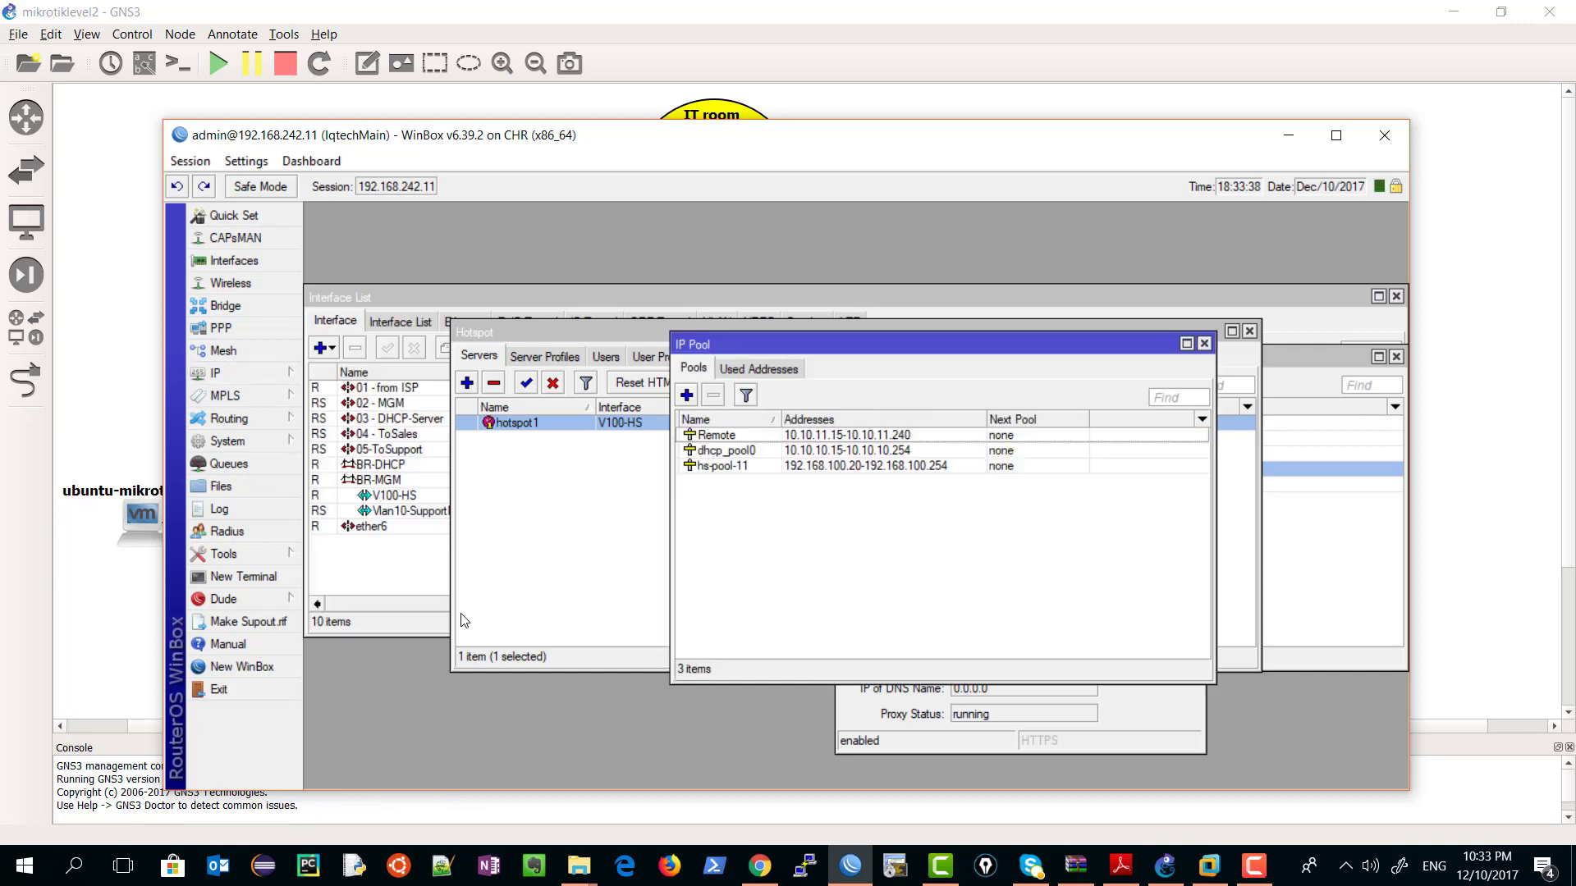
left_click(714, 465)
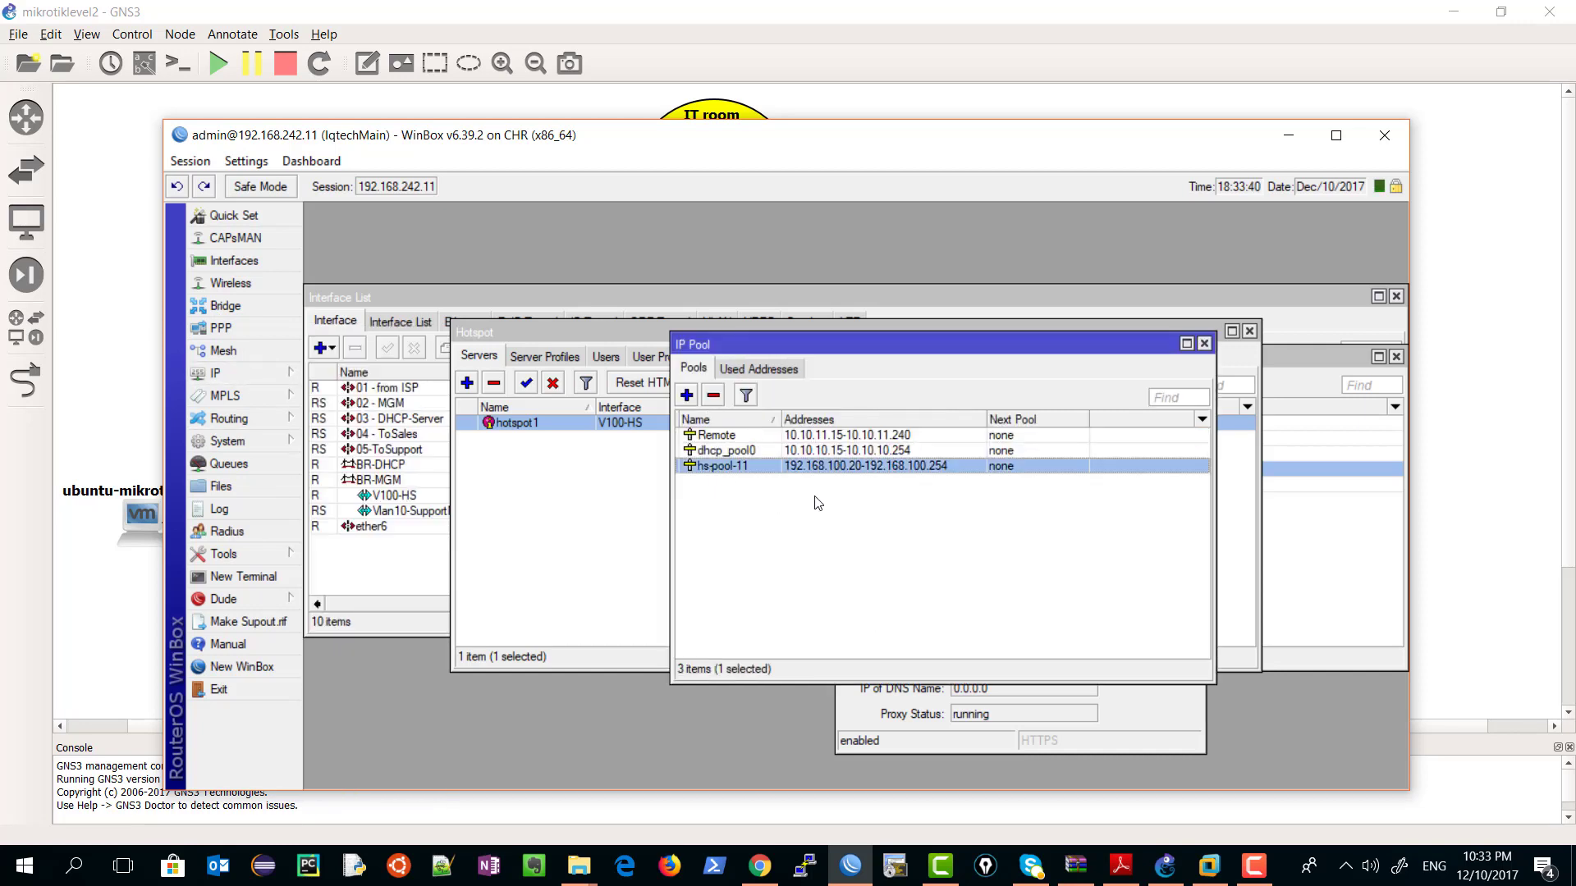
double_click(797, 465)
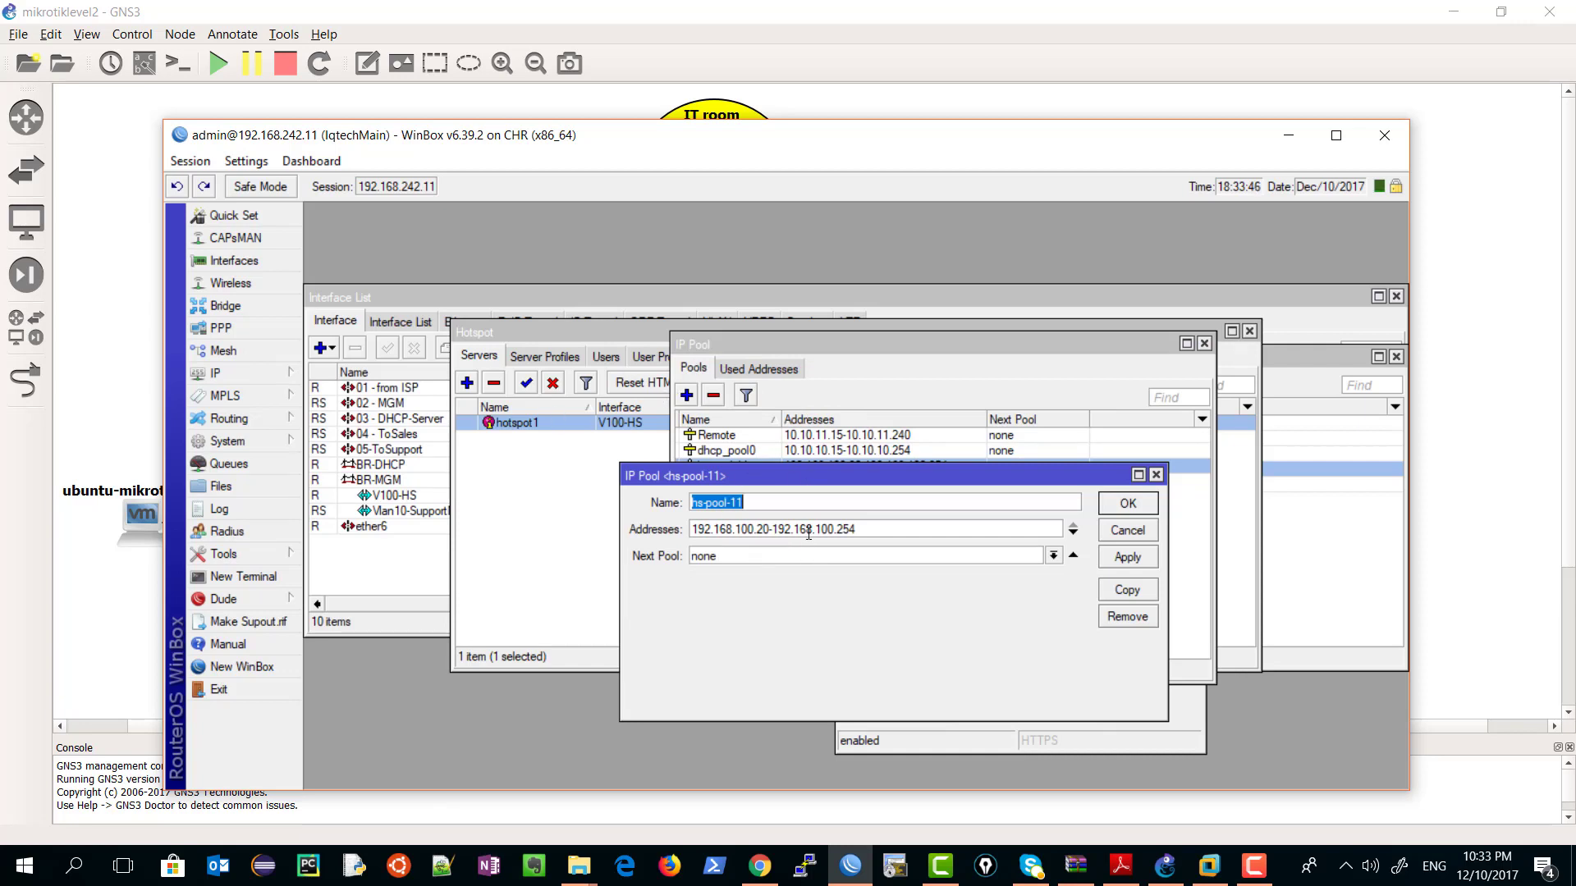
left_click_drag(754, 531, 772, 533)
left_click(838, 531)
left_click(853, 531)
left_click(1156, 475)
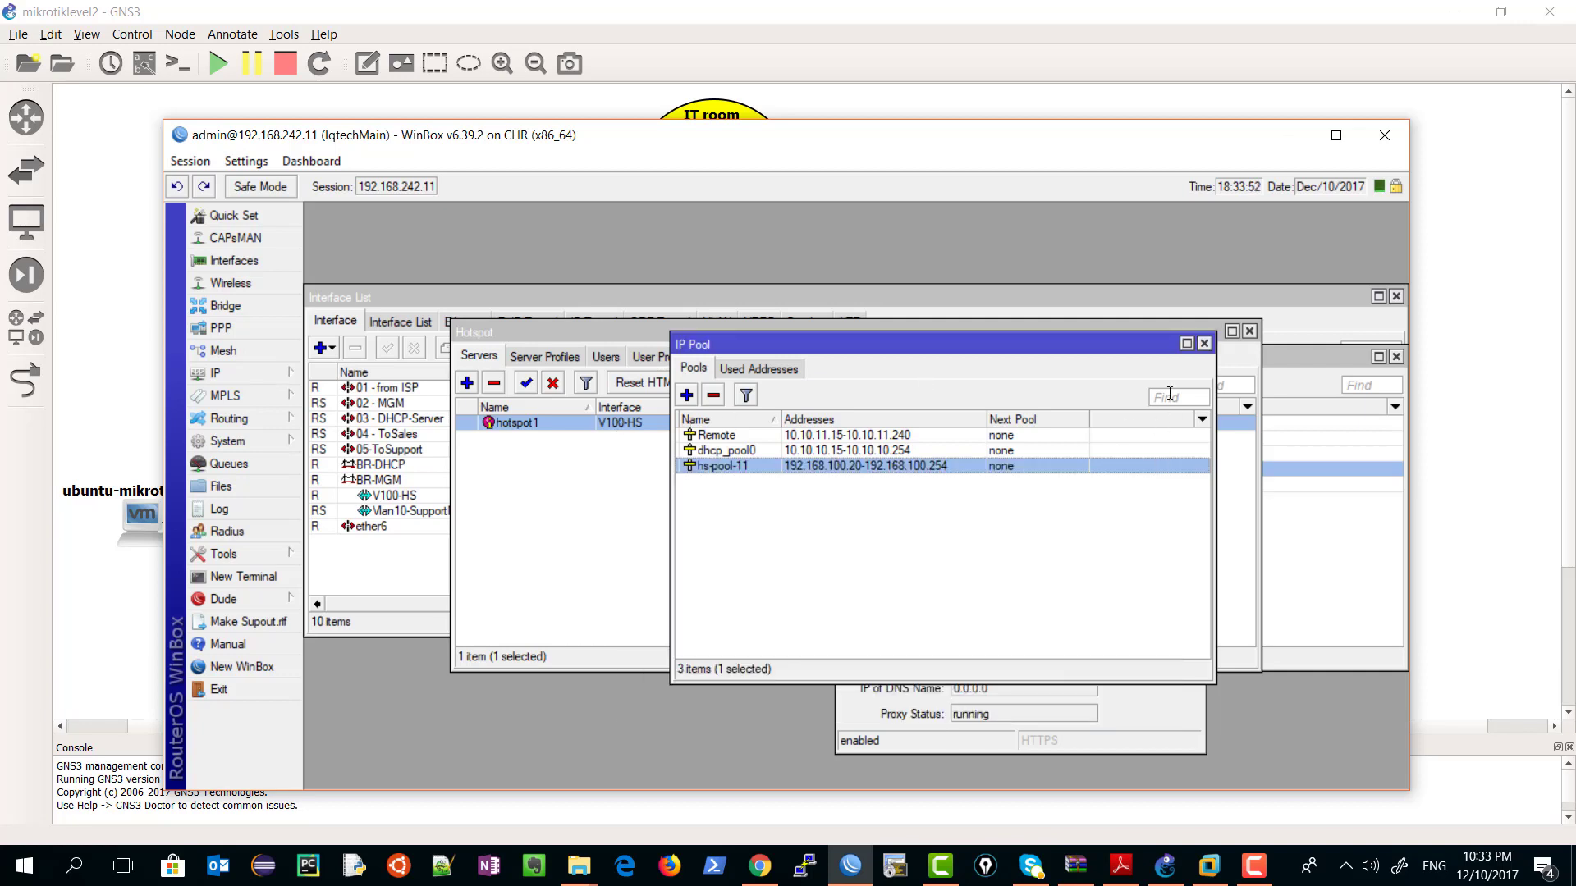
left_click(1204, 345)
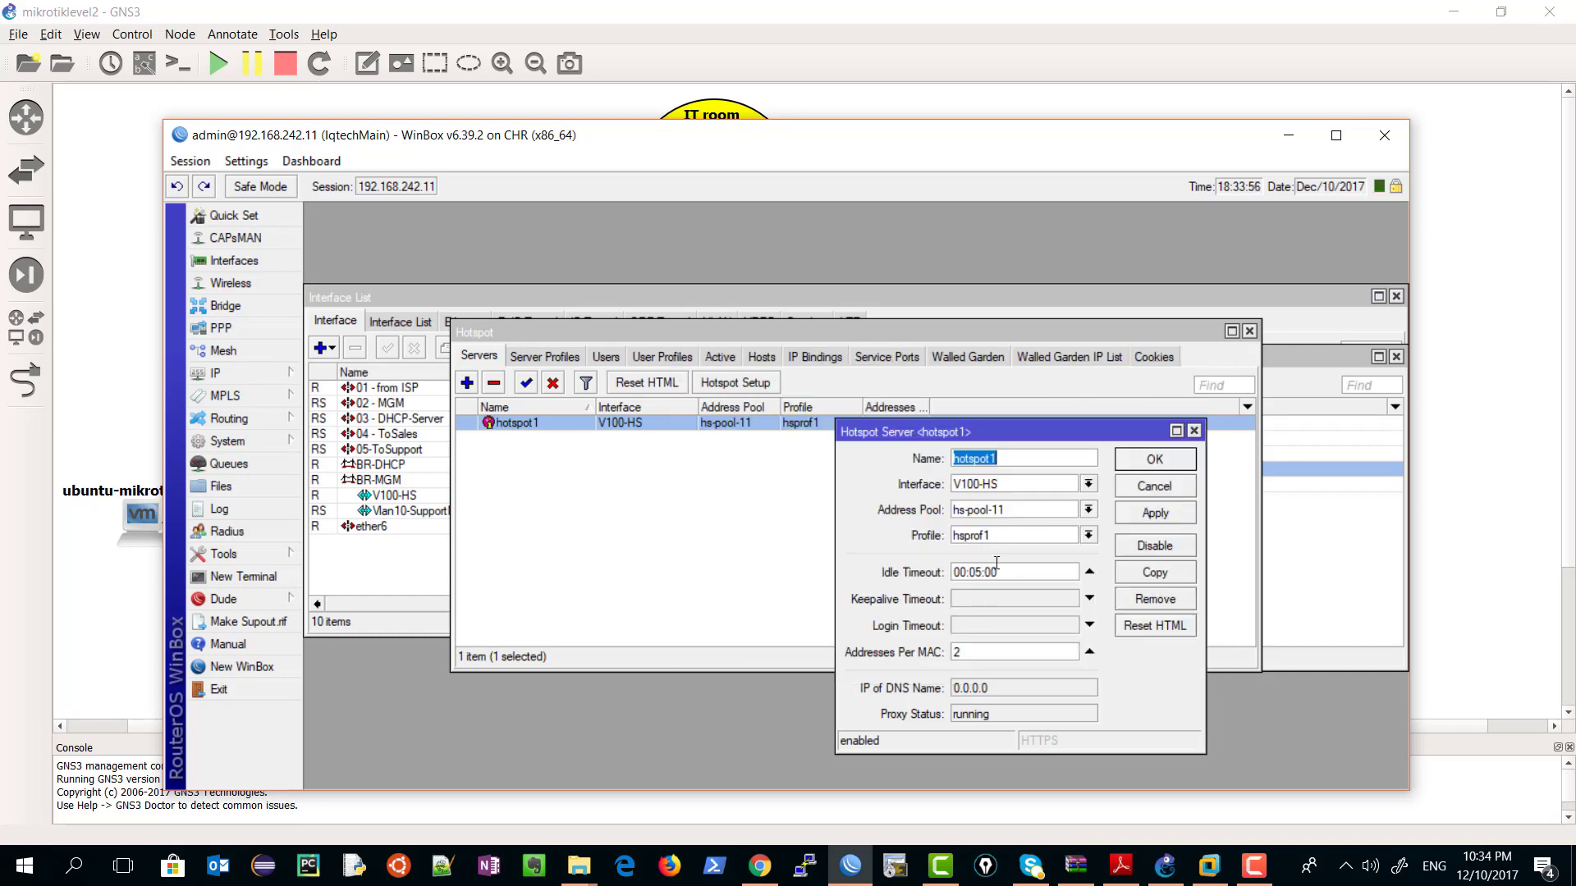
- Check the profile choices for the hotspot1 server, keep hsprof1, and close its settings
left_click(965, 534)
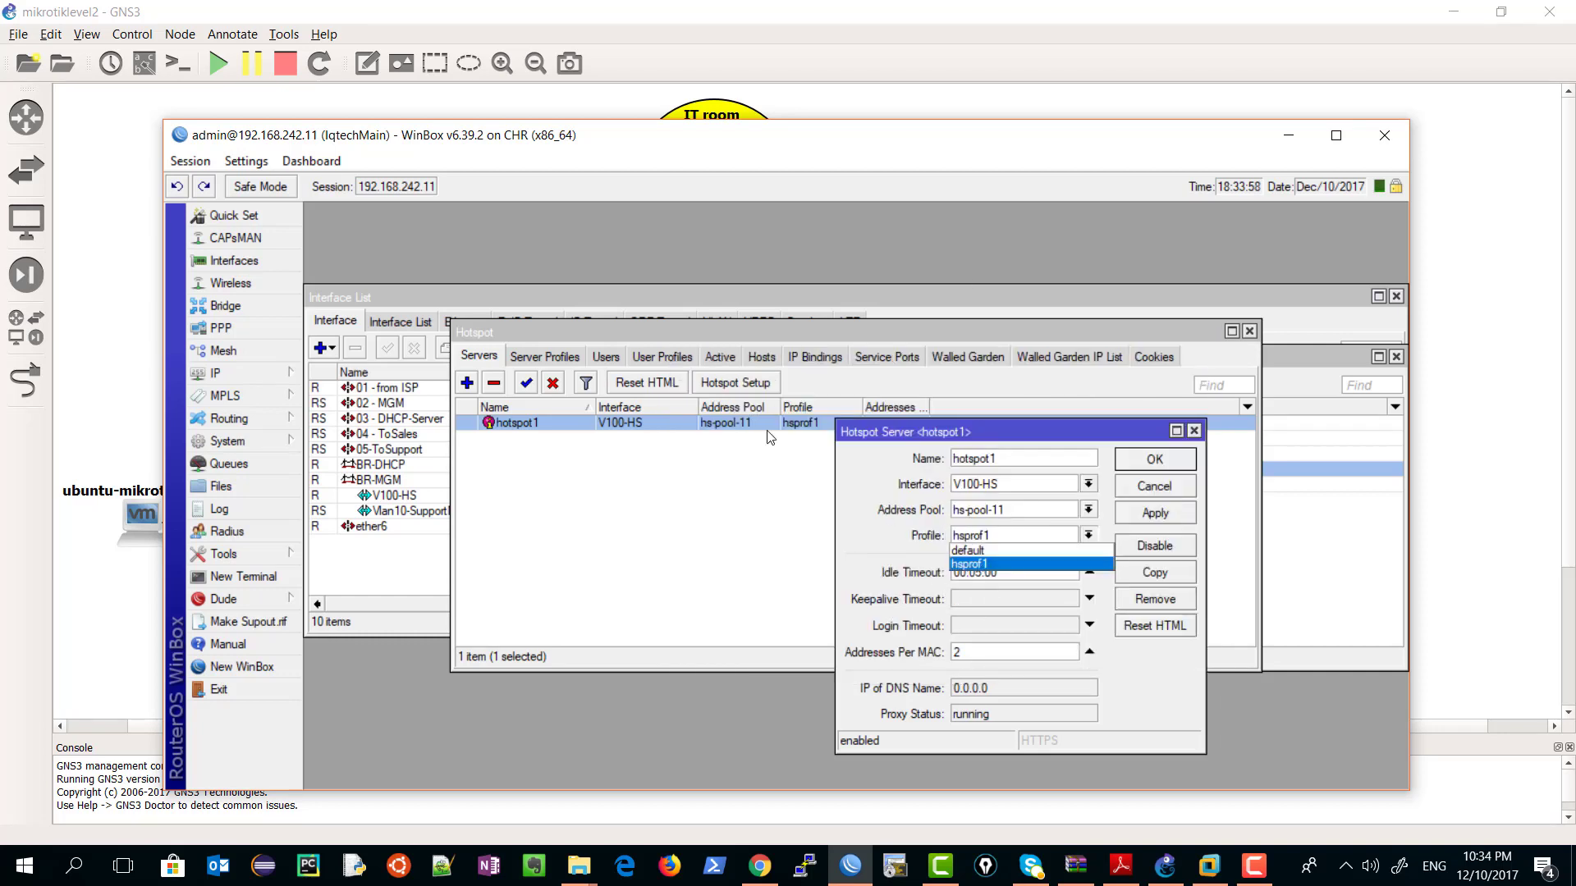
left_click(965, 535)
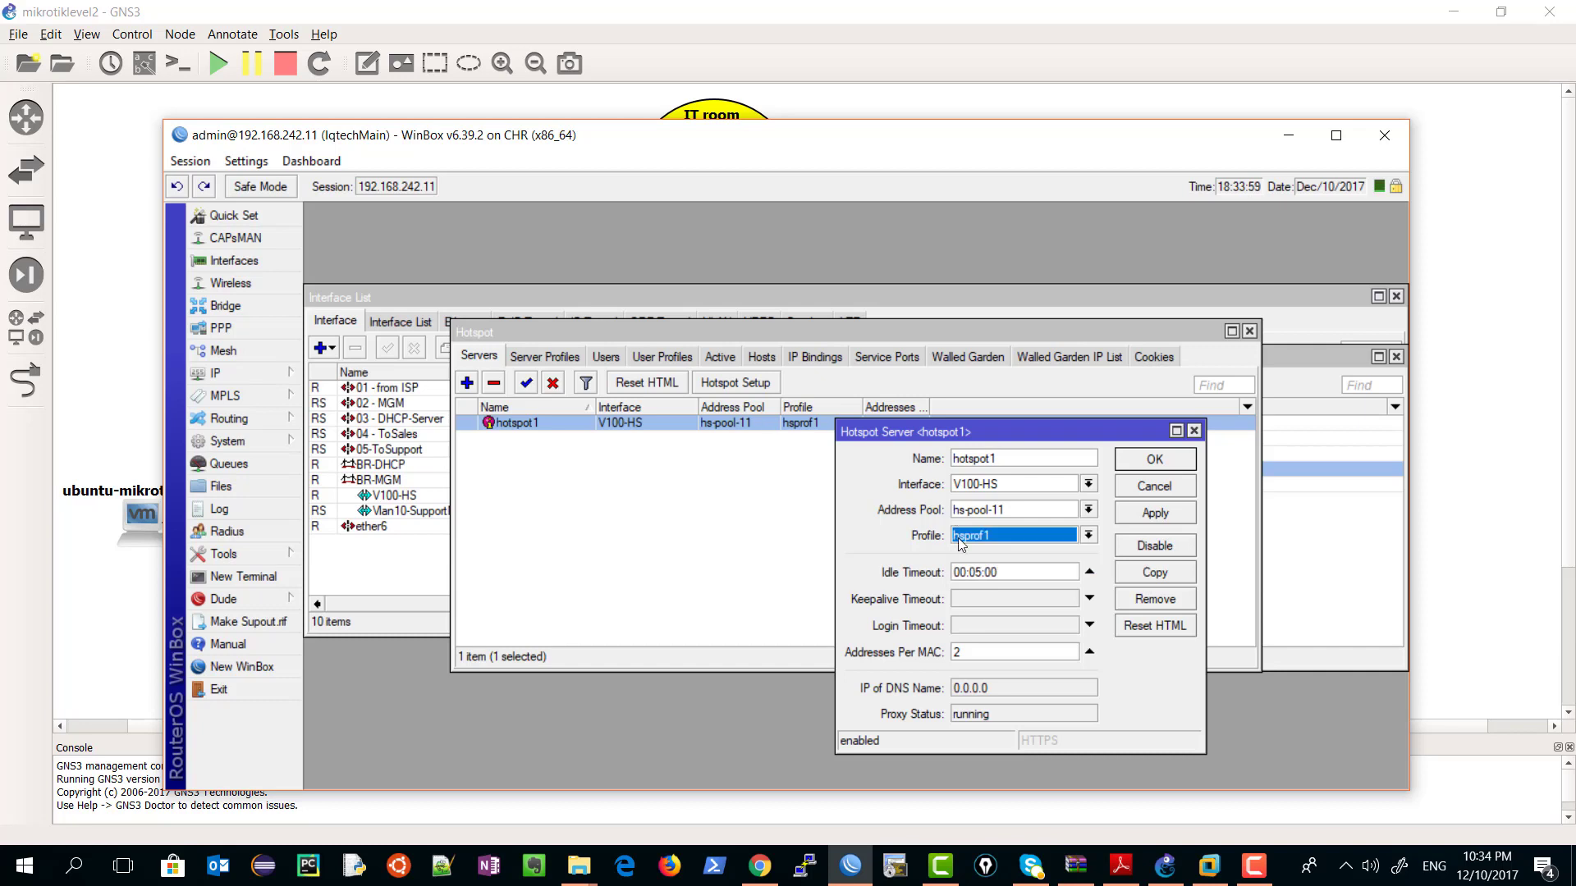
left_click(1194, 430)
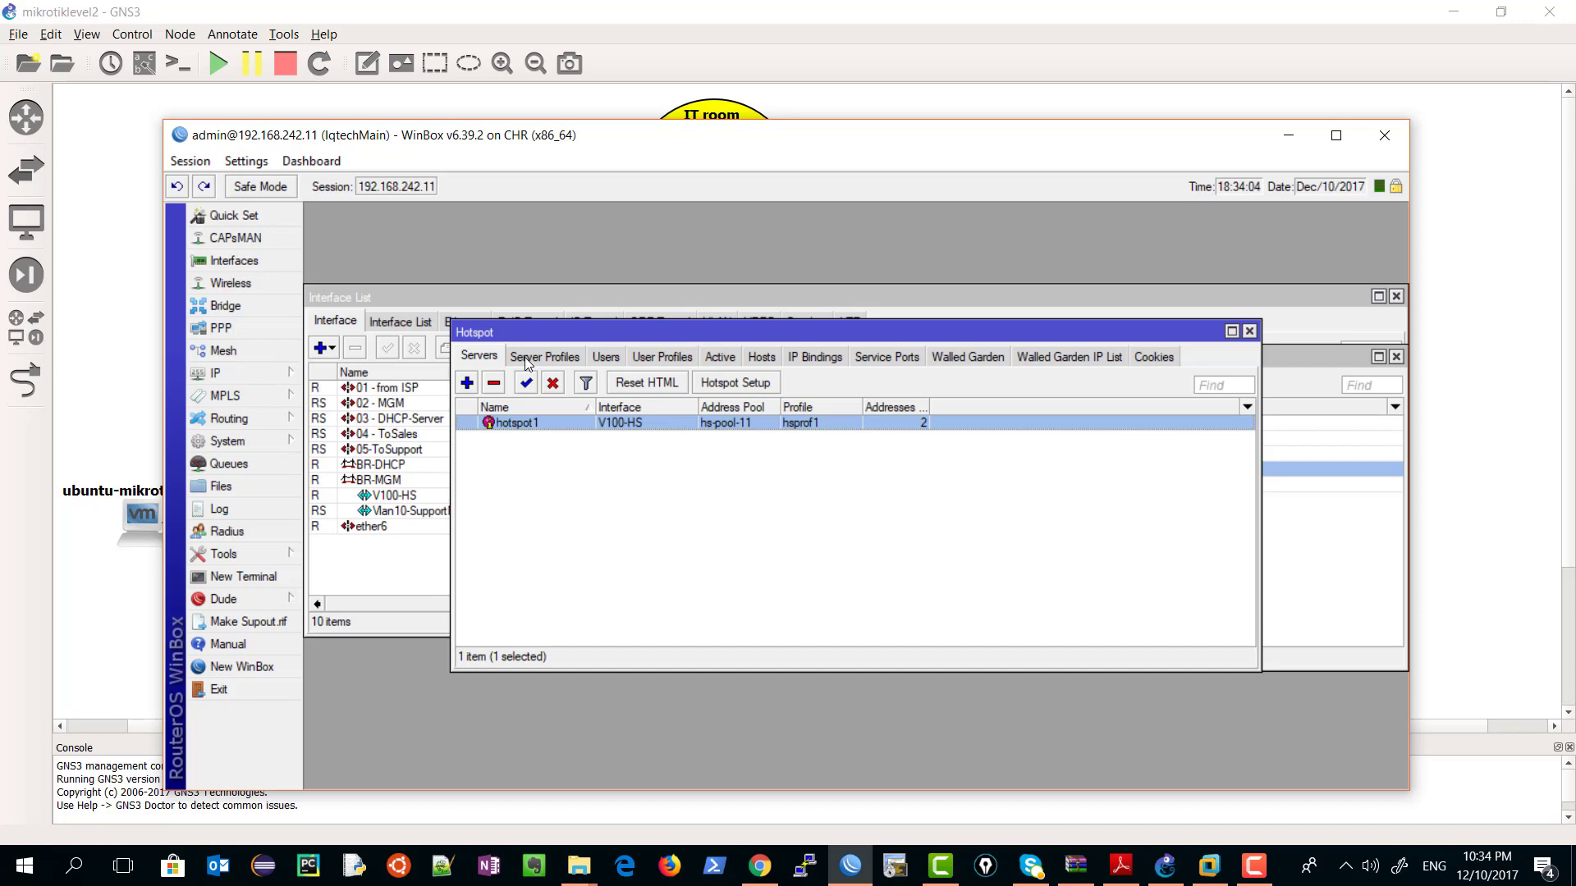
- Open the hsprof1 server profile and review its general settings, including the hotspot address, and its login settings
left_click(525, 357)
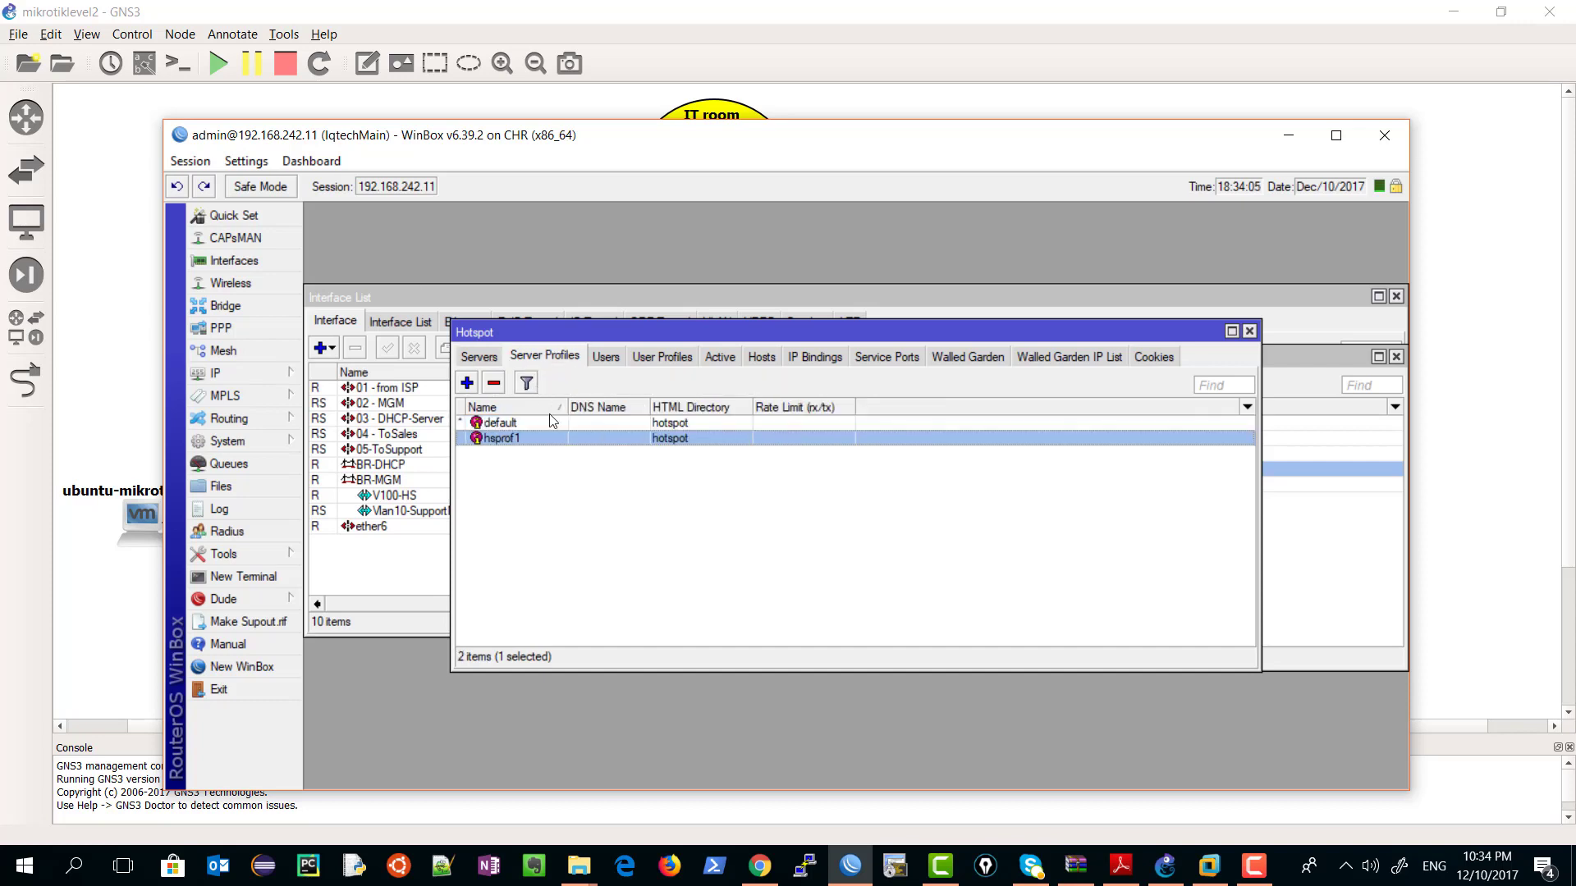
double_click(506, 441)
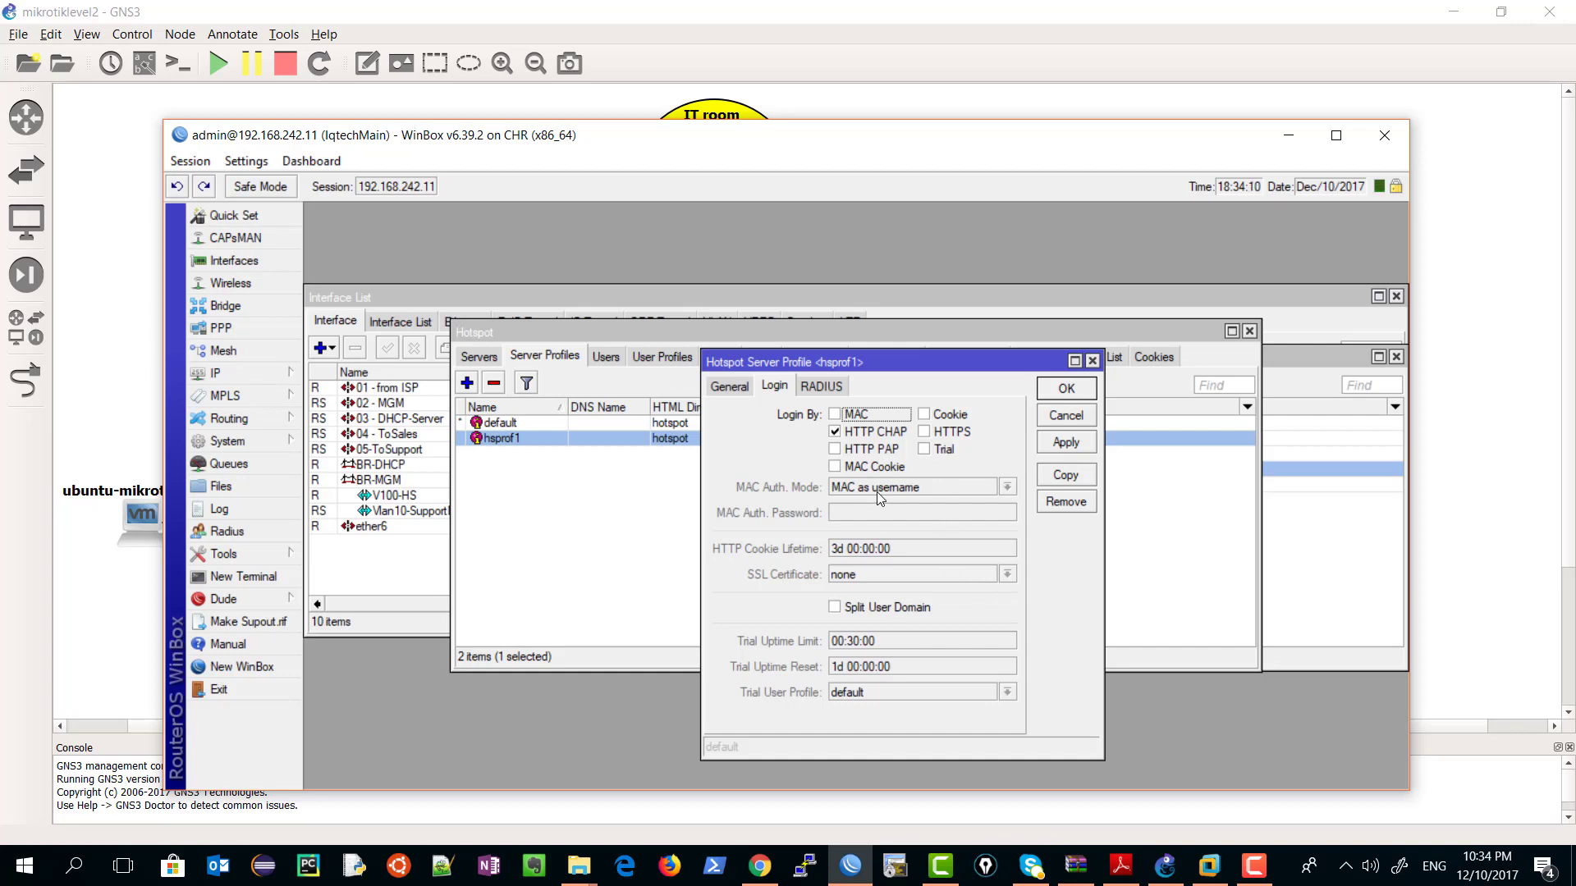
left_click(727, 387)
left_click(774, 387)
left_click(729, 385)
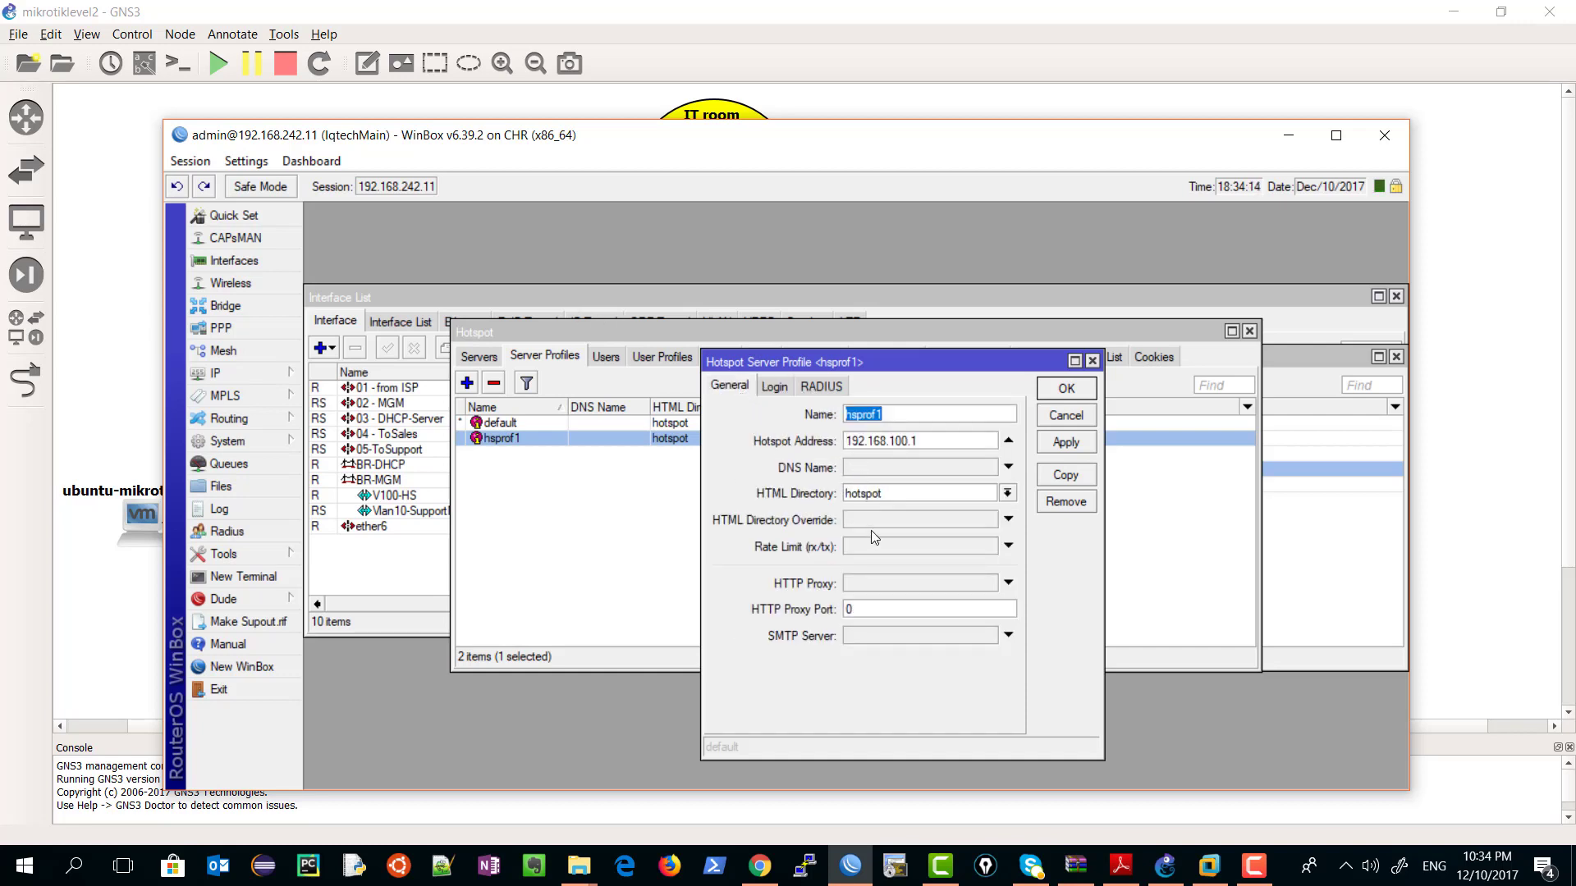
key("End")
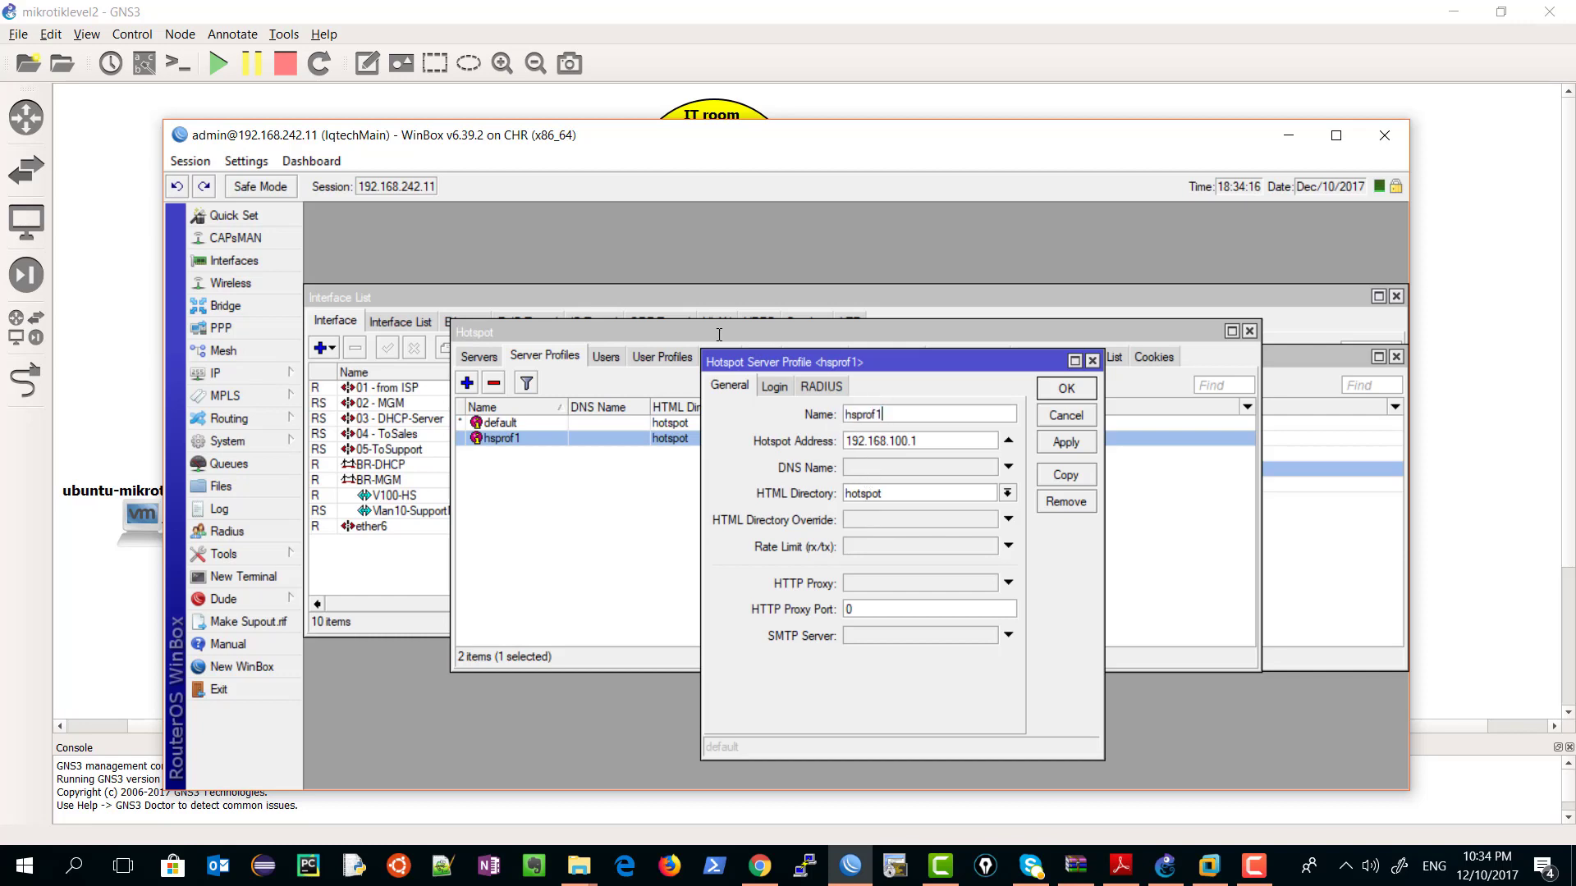
left_click(912, 448)
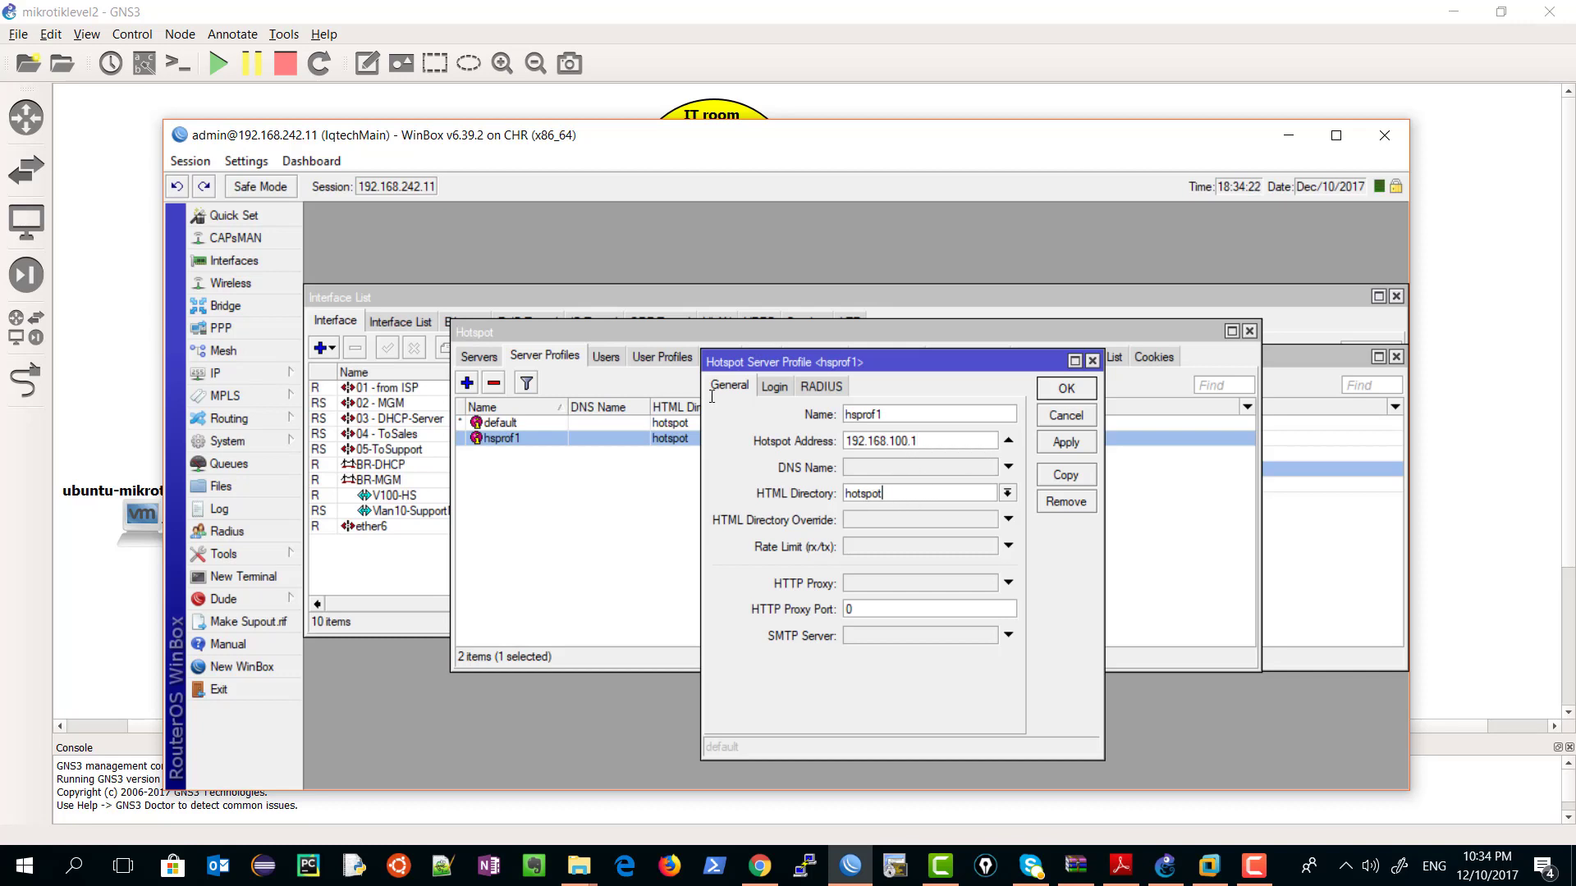
- Check the available HTML directory choices for hsprof1 and keep hotspot selected
double_click(856, 491)
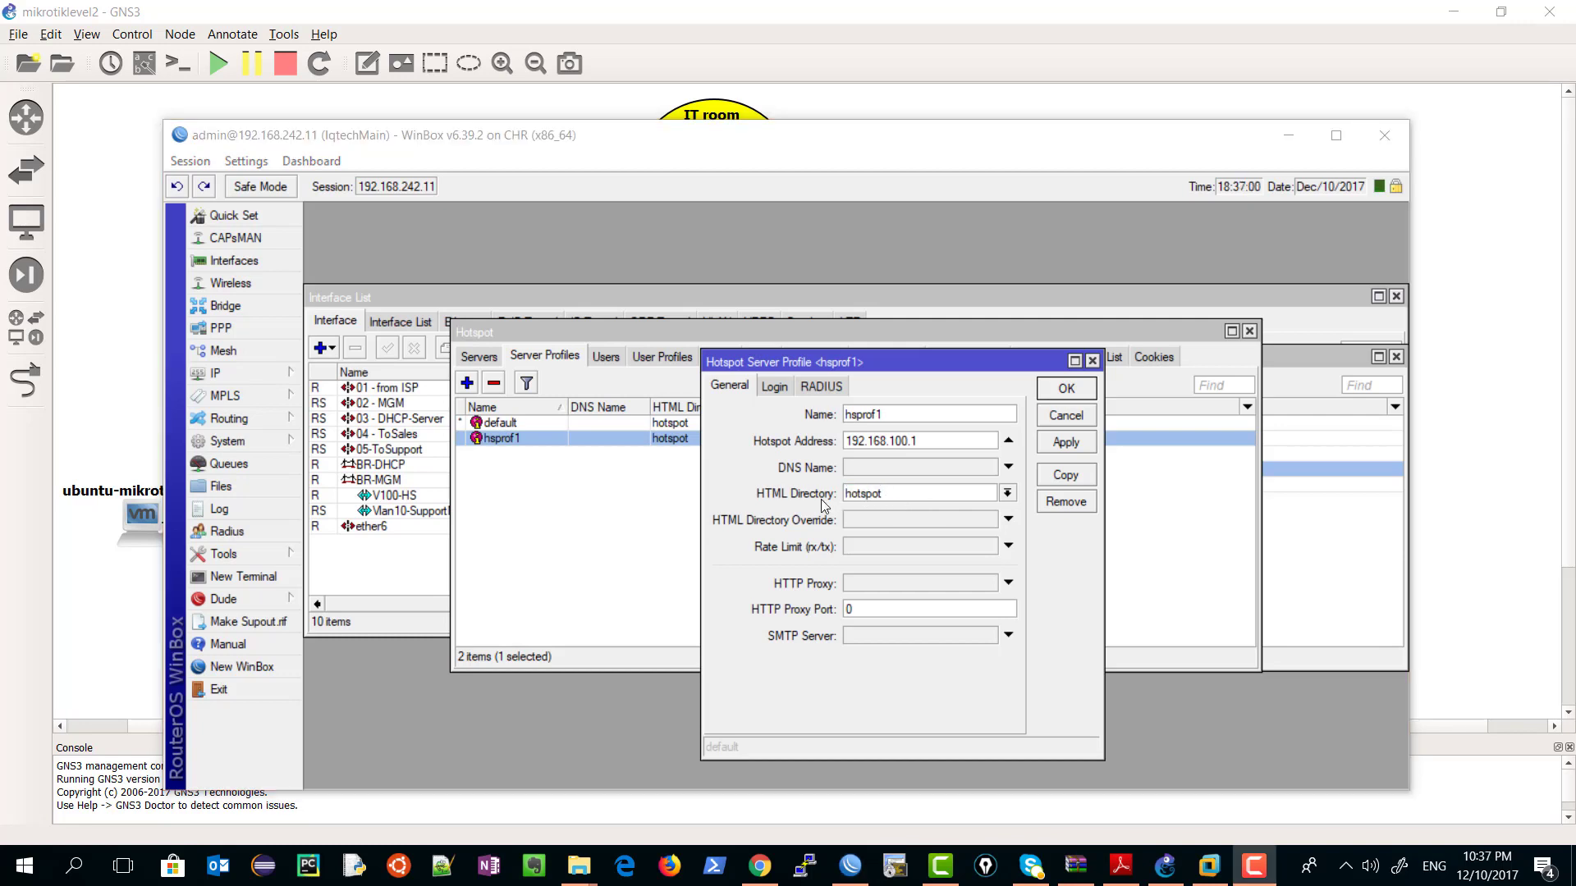
left_click(812, 504)
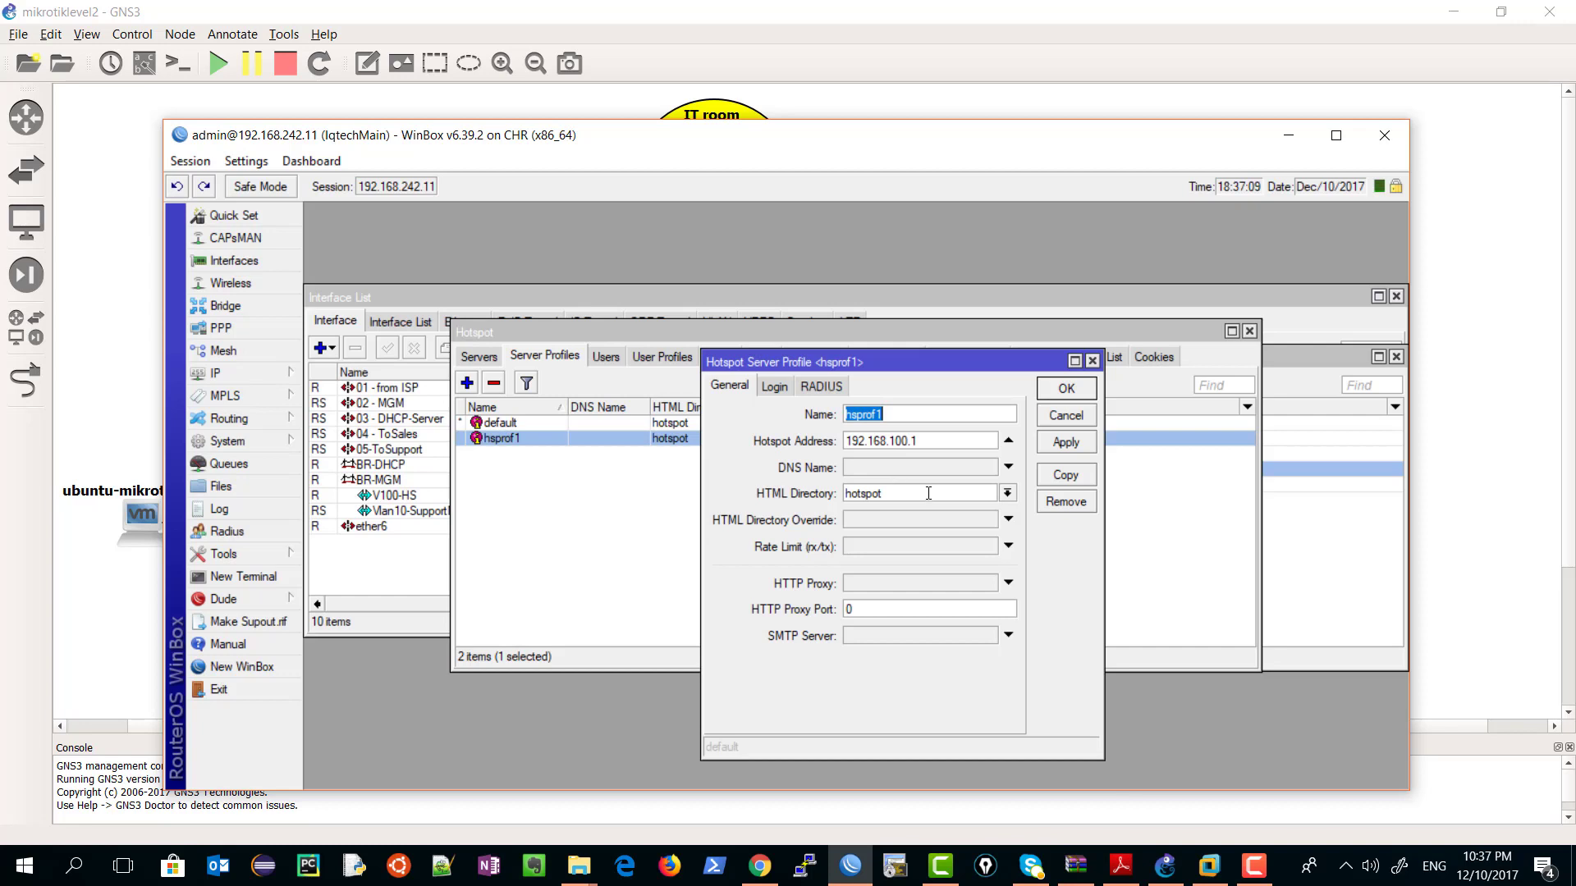
left_click(1007, 494)
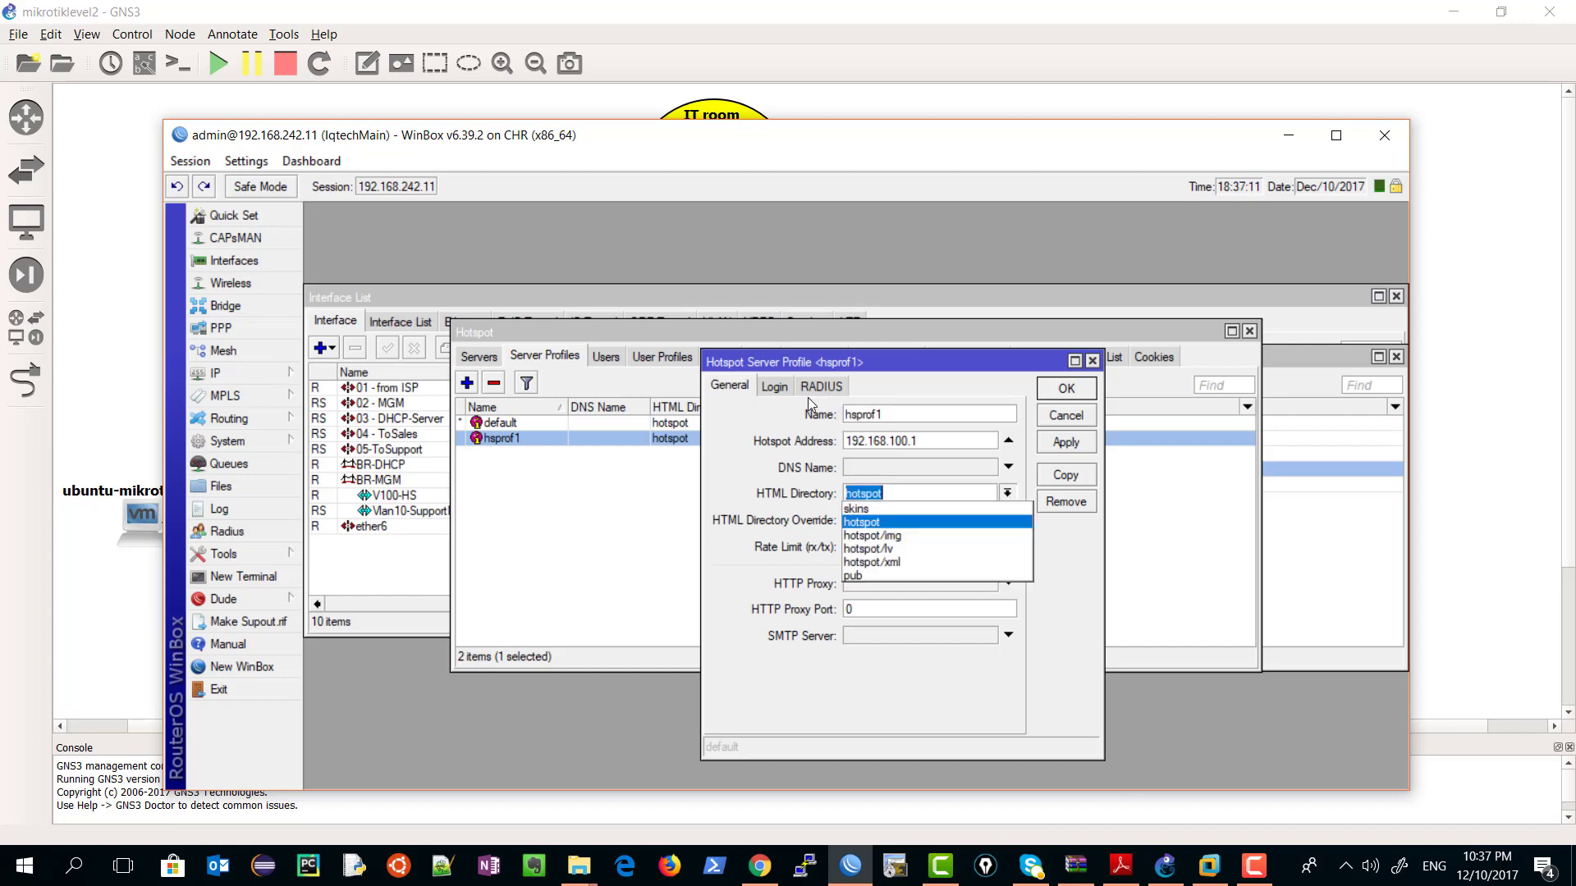
left_click(919, 509)
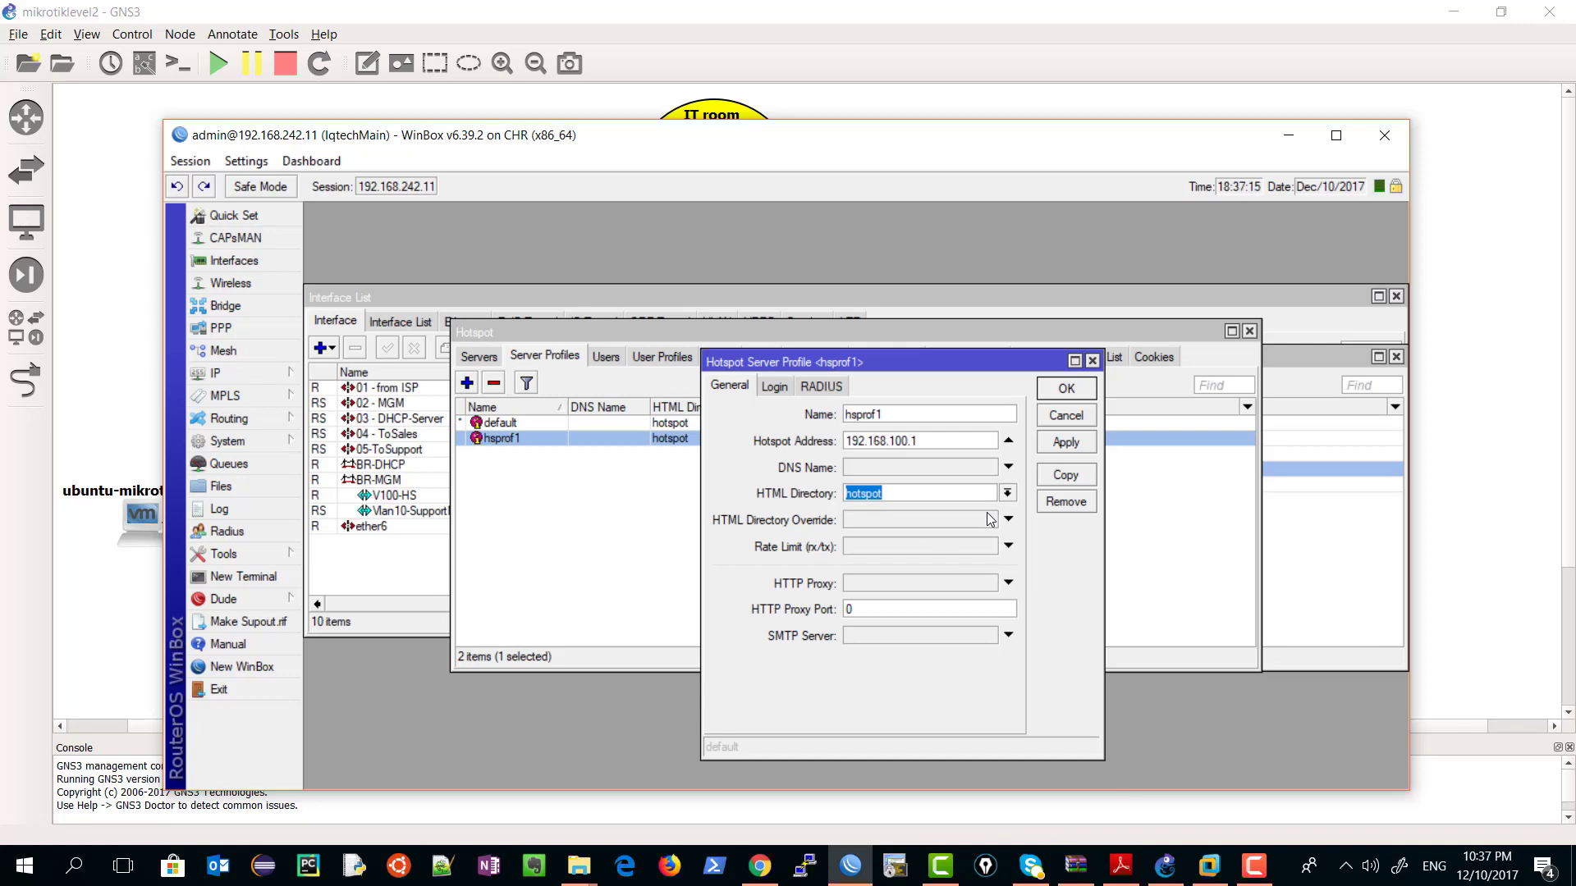
- Try the HTTP PAP and Trial login methods for hsprof1, keep only HTTP CHAP enabled, apply, and close the profile
left_click(773, 387)
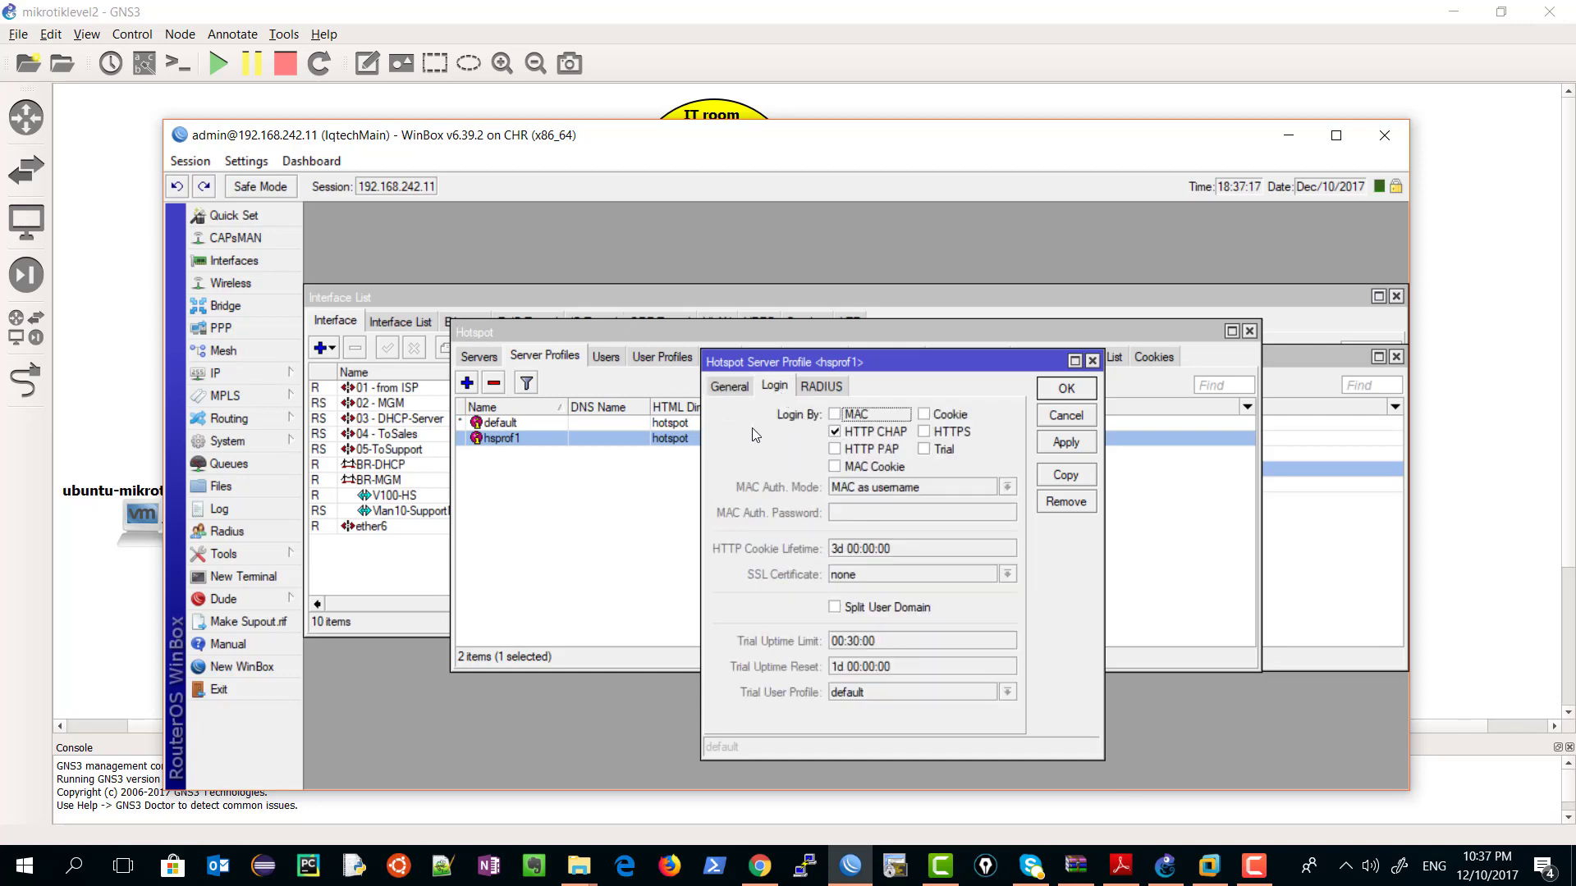
left_click(837, 450)
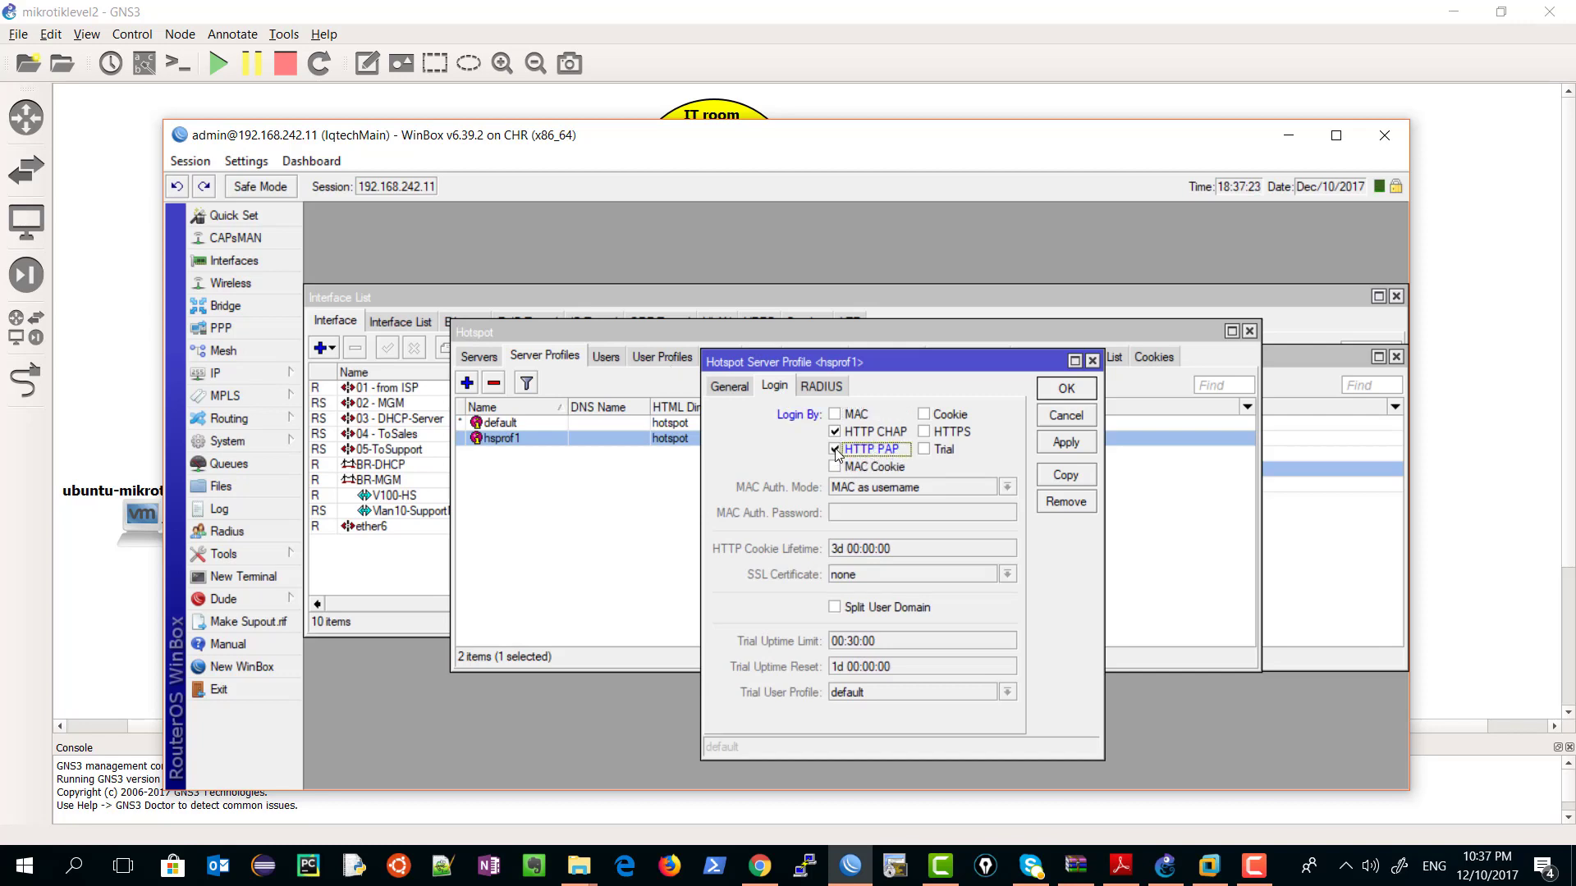
left_click(835, 450)
left_click(834, 449)
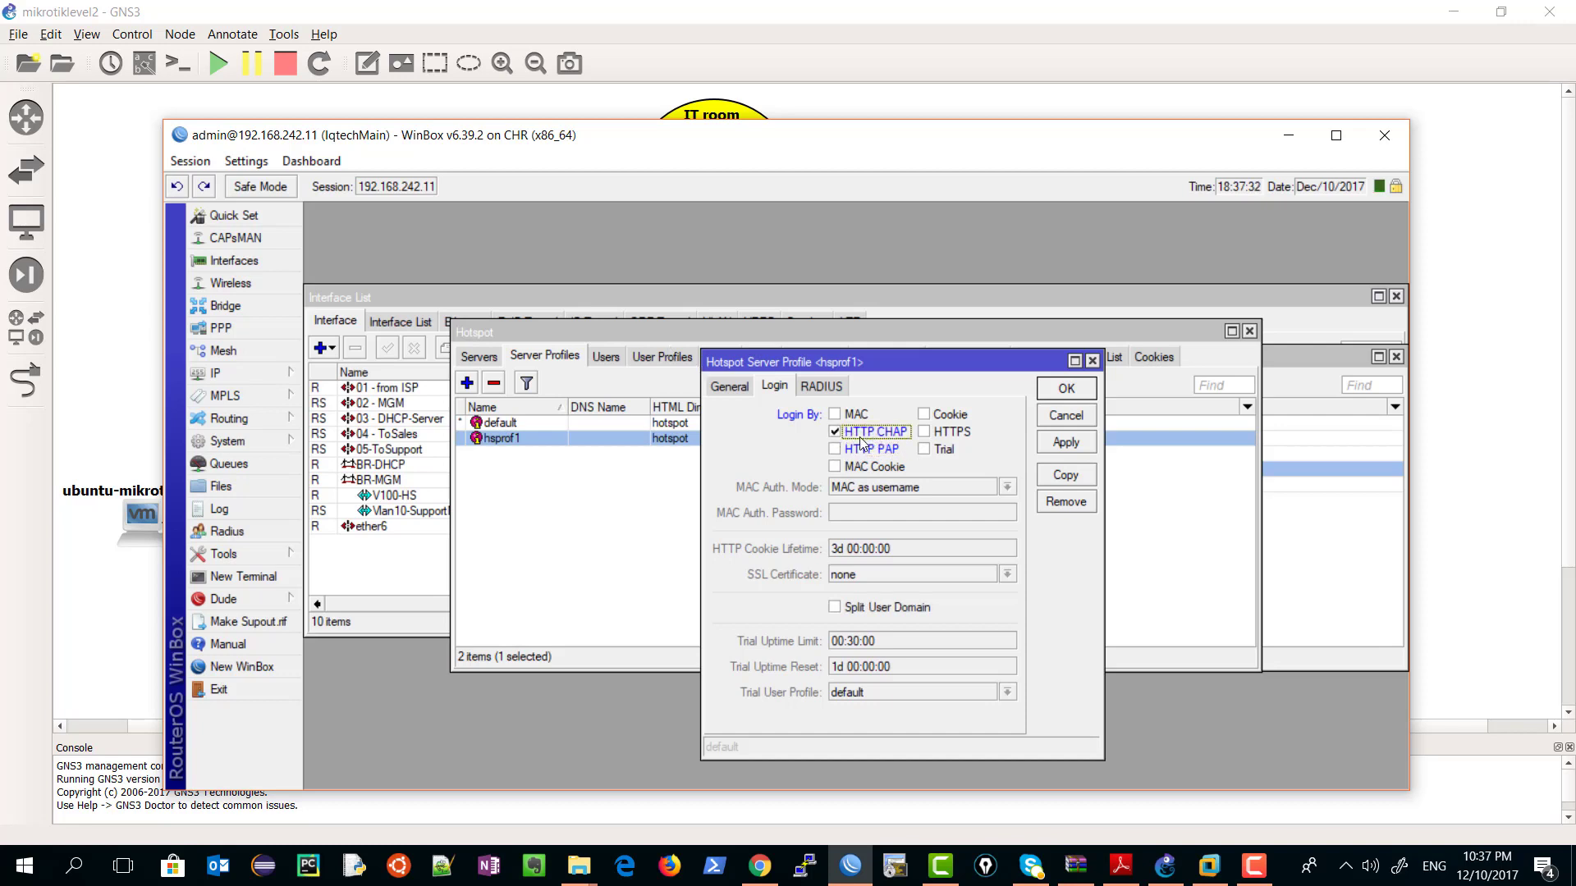
left_click(924, 450)
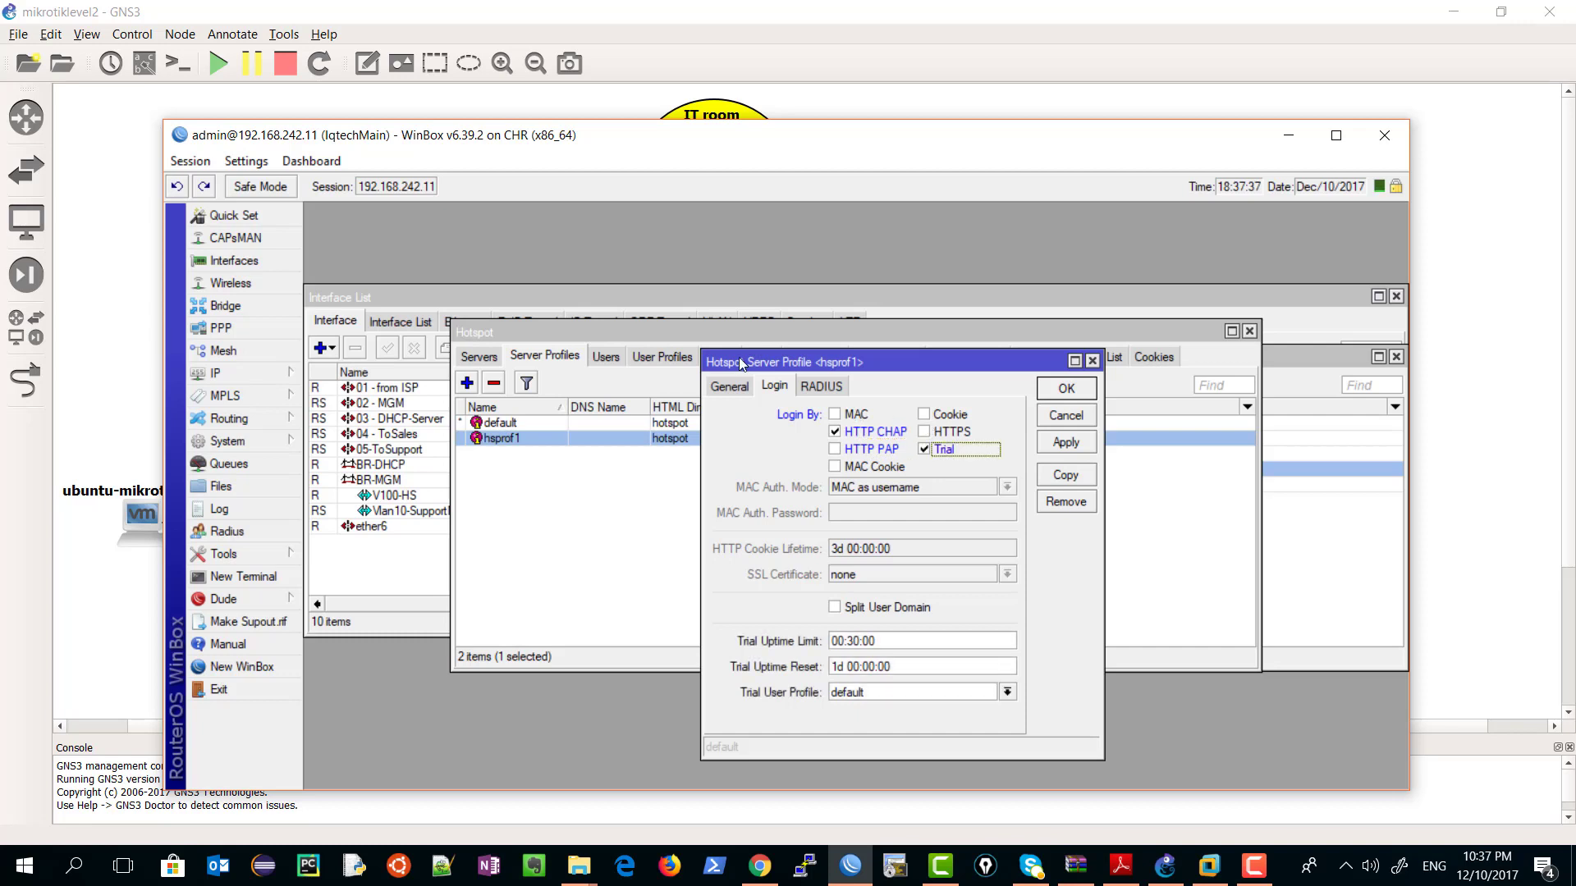
left_click(1059, 447)
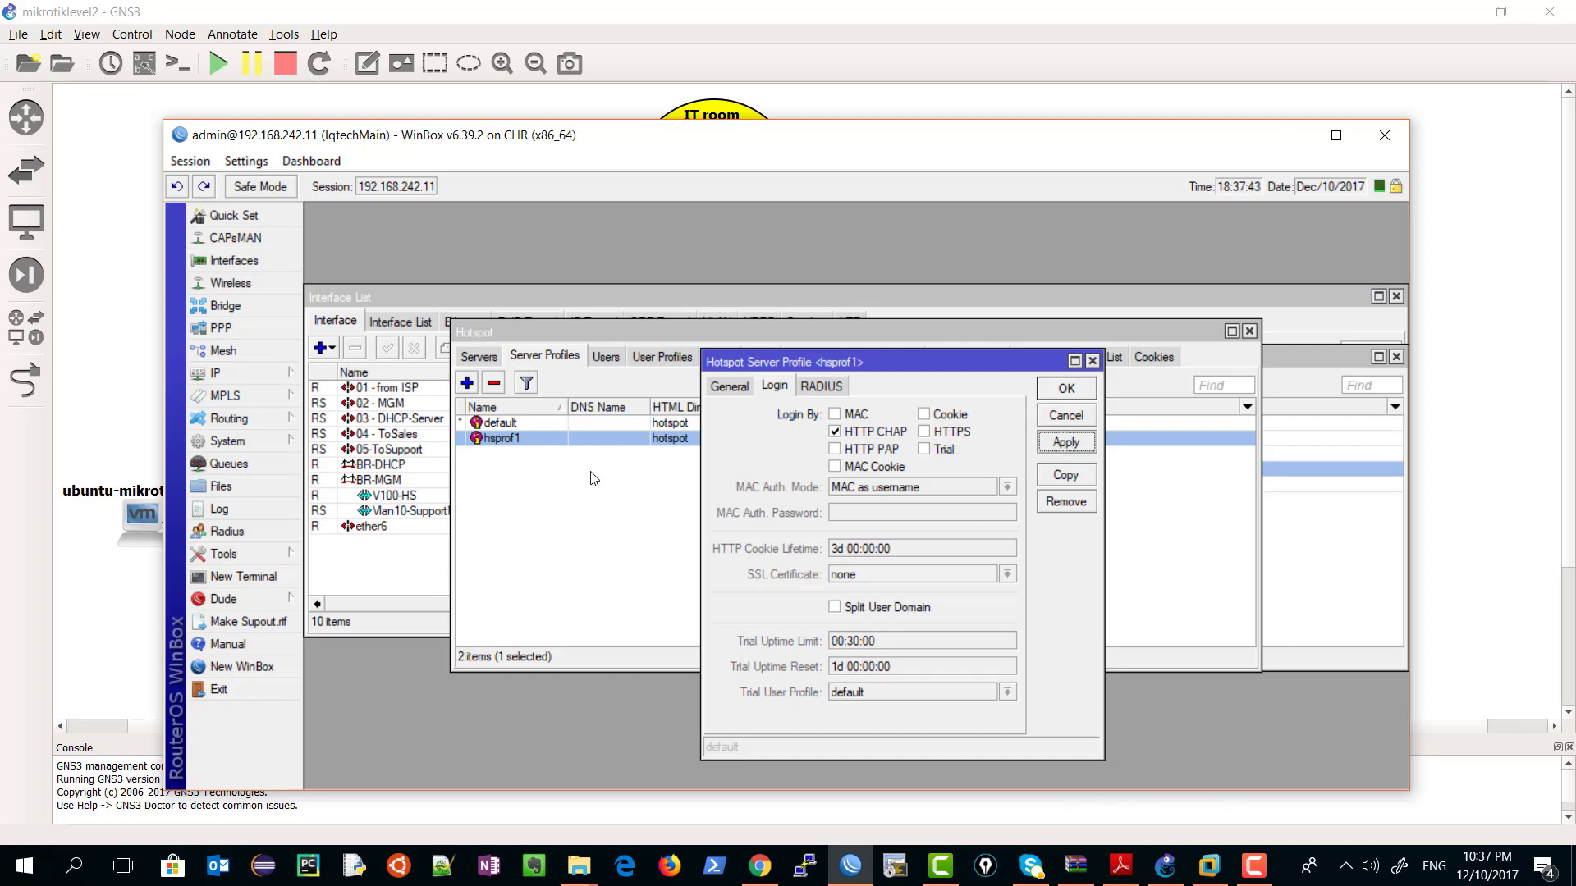
left_click_drag(942, 361, 939, 392)
left_click(1088, 392)
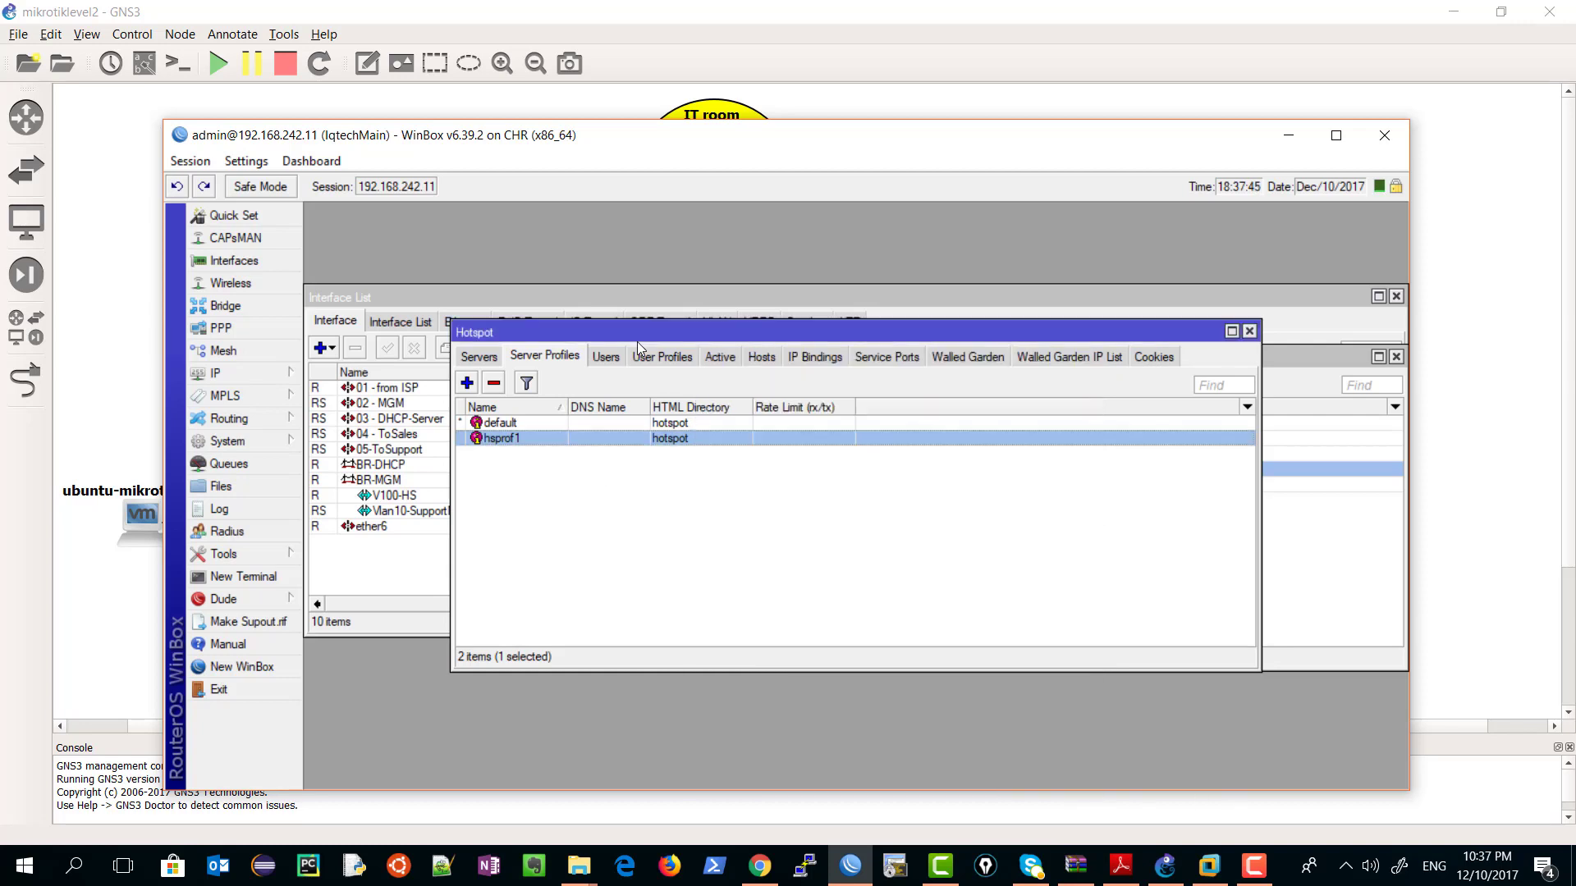
- Review the hotspot user admin's server, name, password and profile fields, keep the default profile, and close the user's settings
left_click(606, 356)
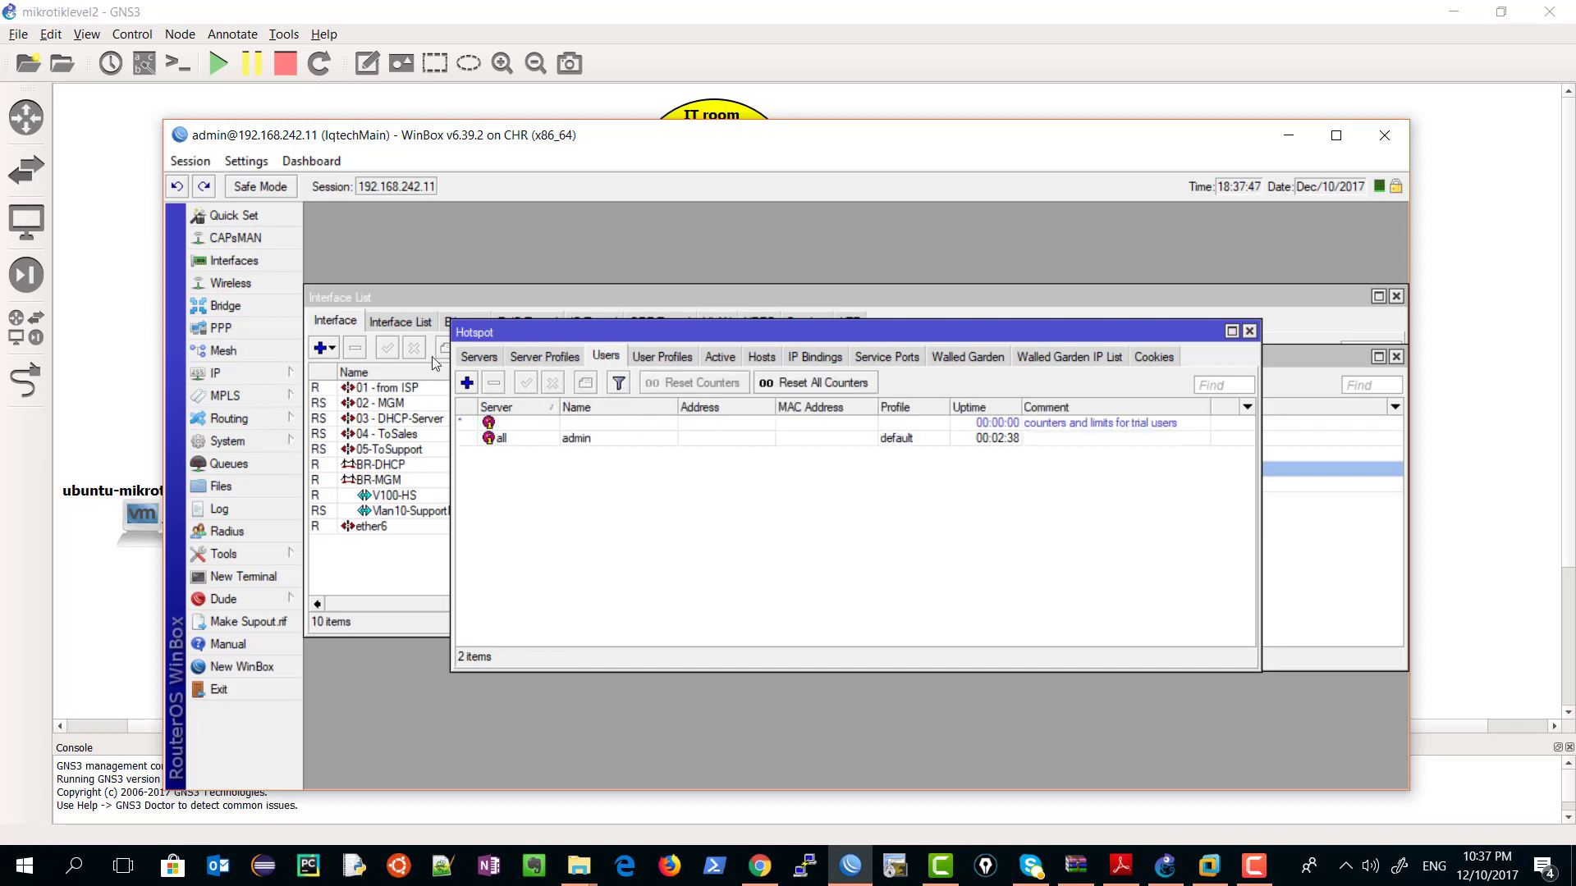
double_click(560, 443)
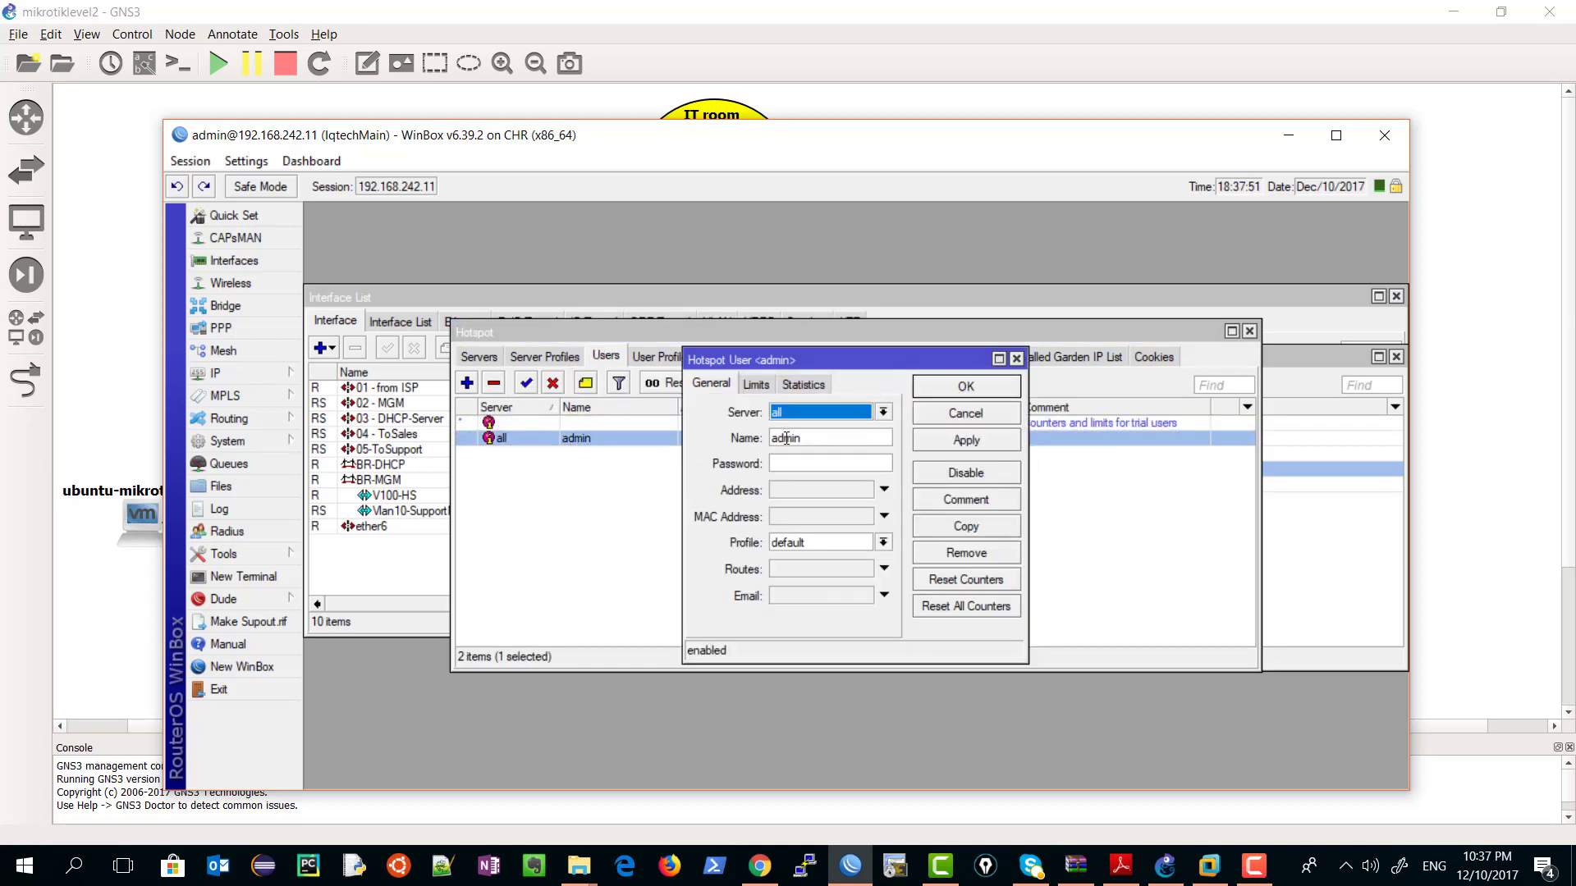
key("Tab")
key("Tab")
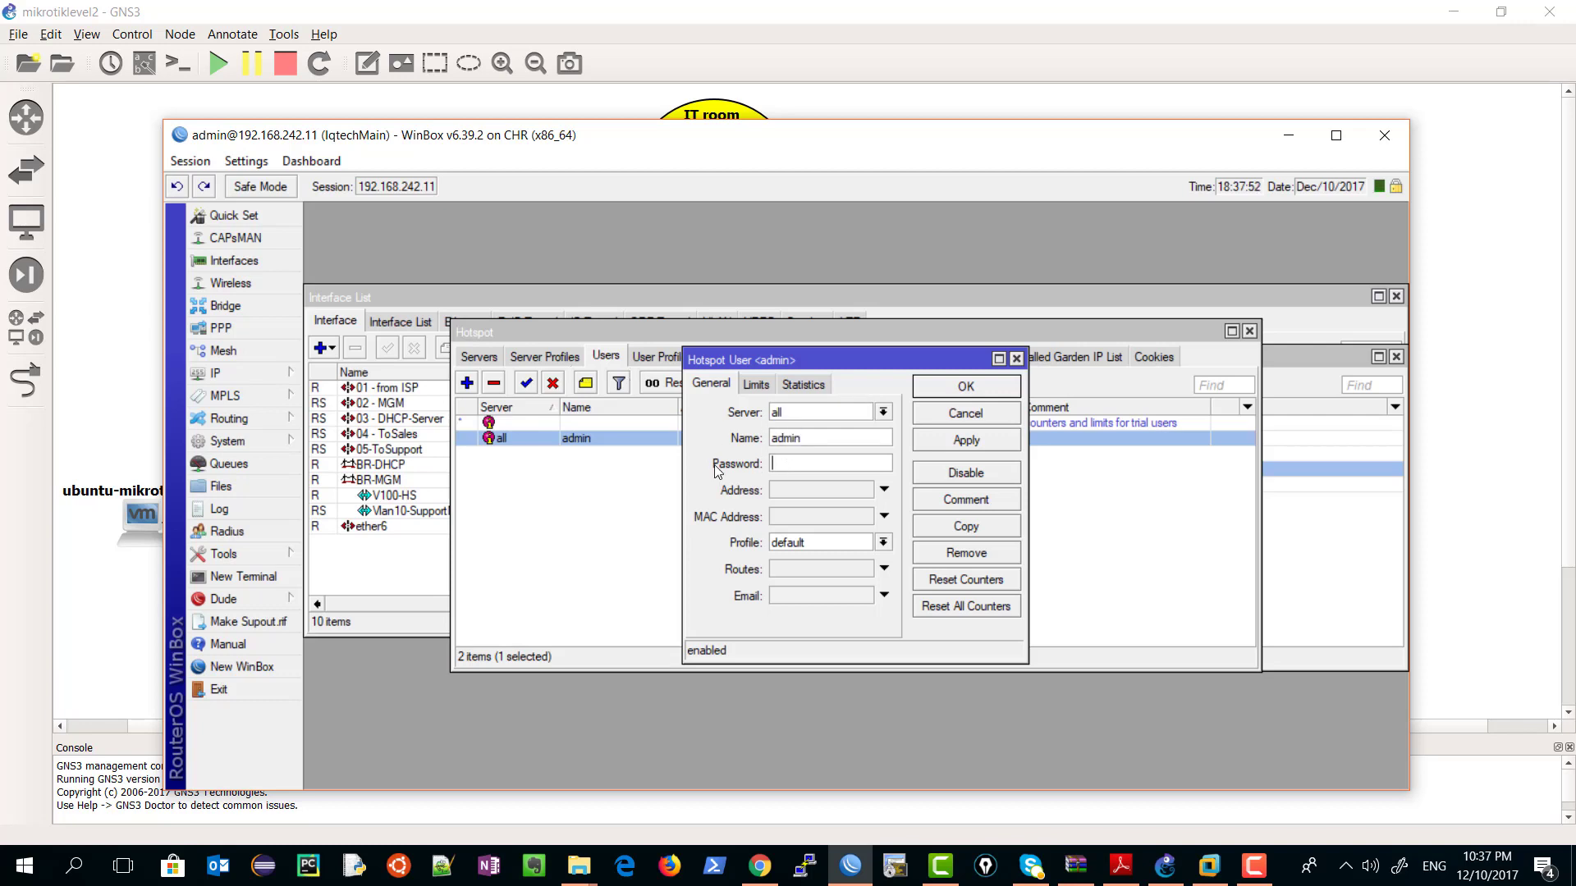
left_click(882, 543)
left_click(813, 556)
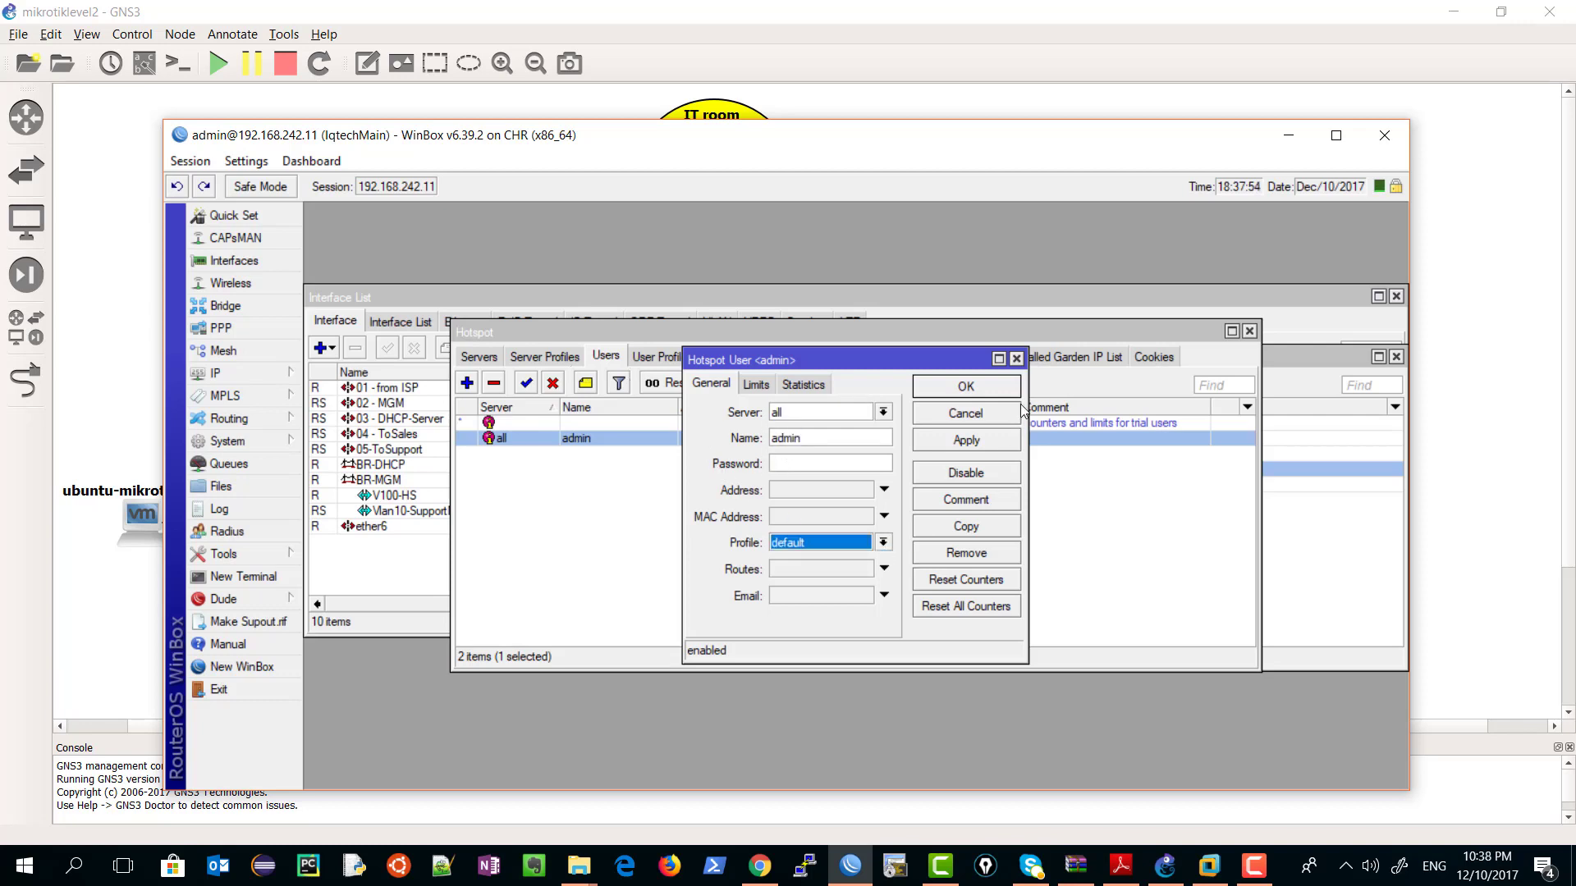
left_click(1016, 359)
- Examine the general and queue settings of the default hotspot user profile, including shared users, and close it without changes
left_click(662, 356)
double_click(580, 426)
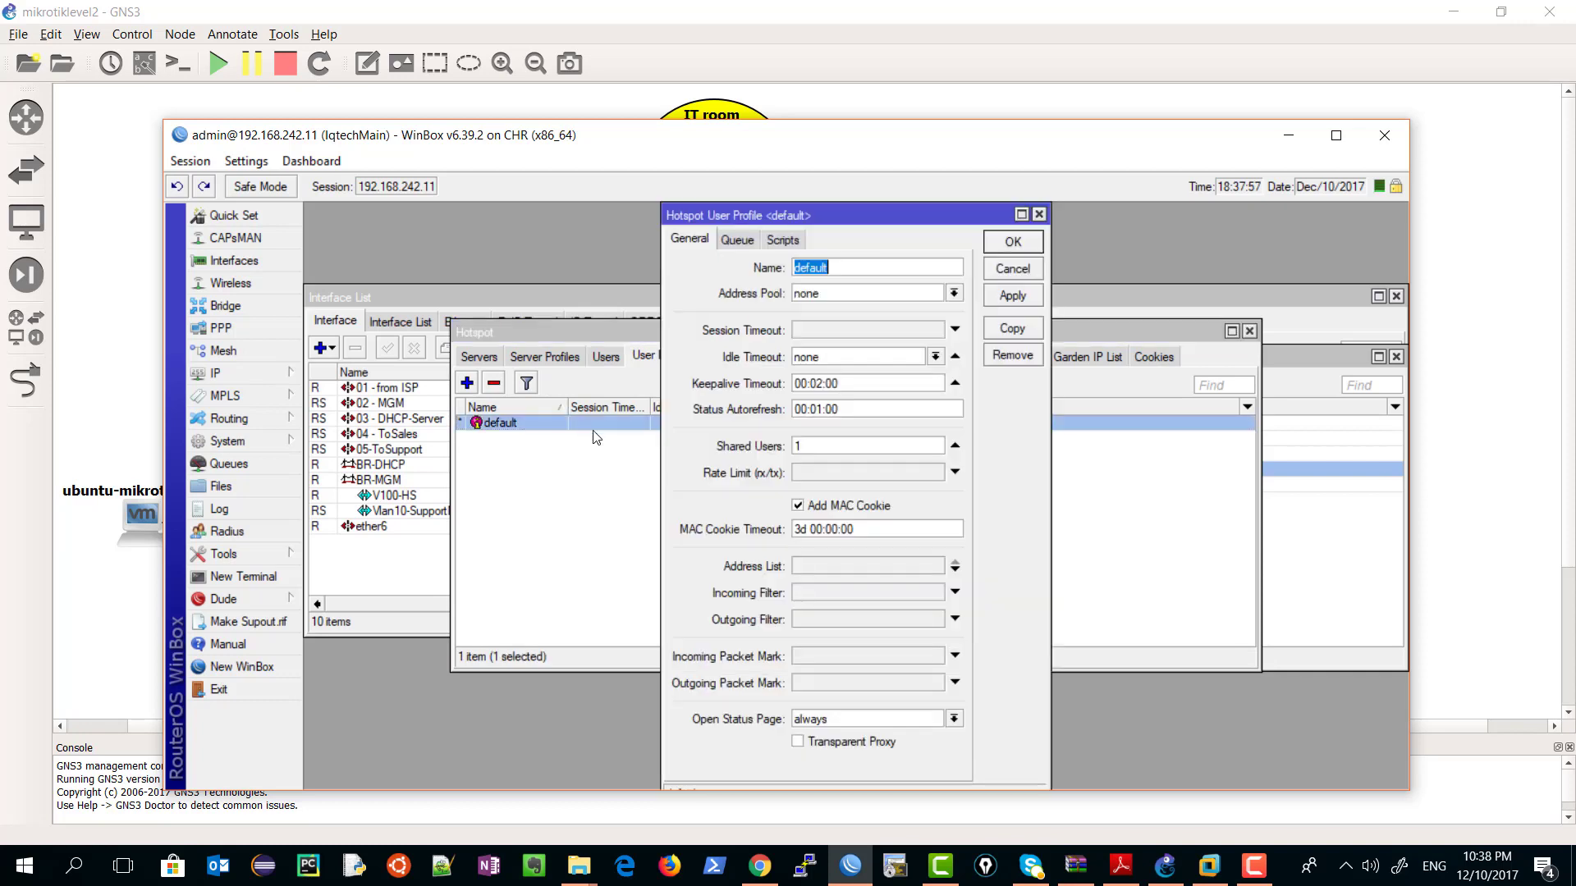
left_click(760, 444)
left_click(736, 239)
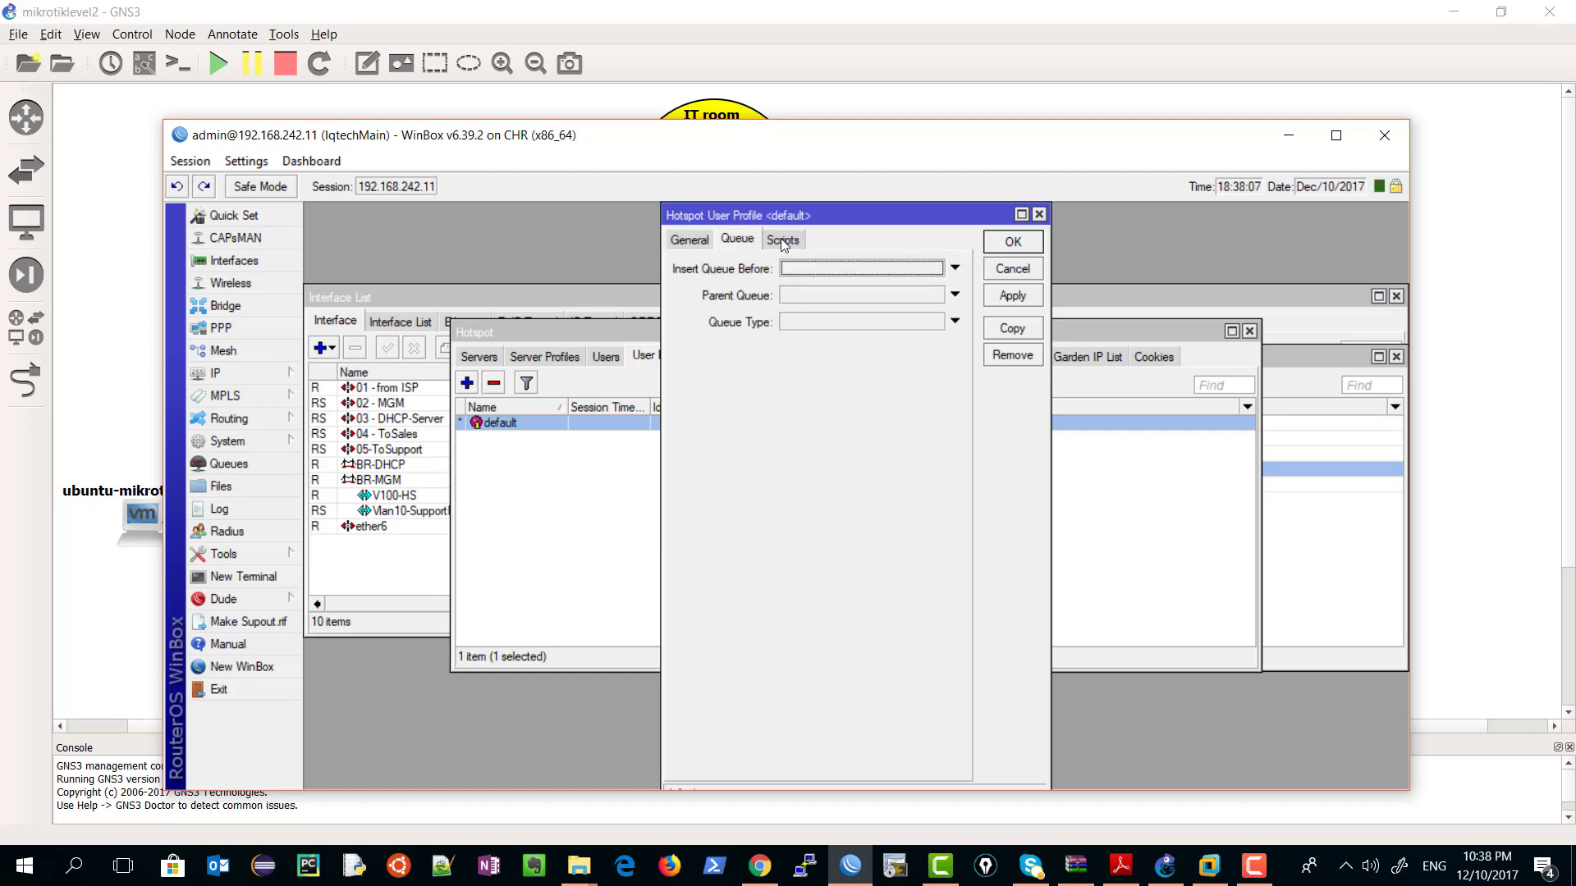
left_click(689, 239)
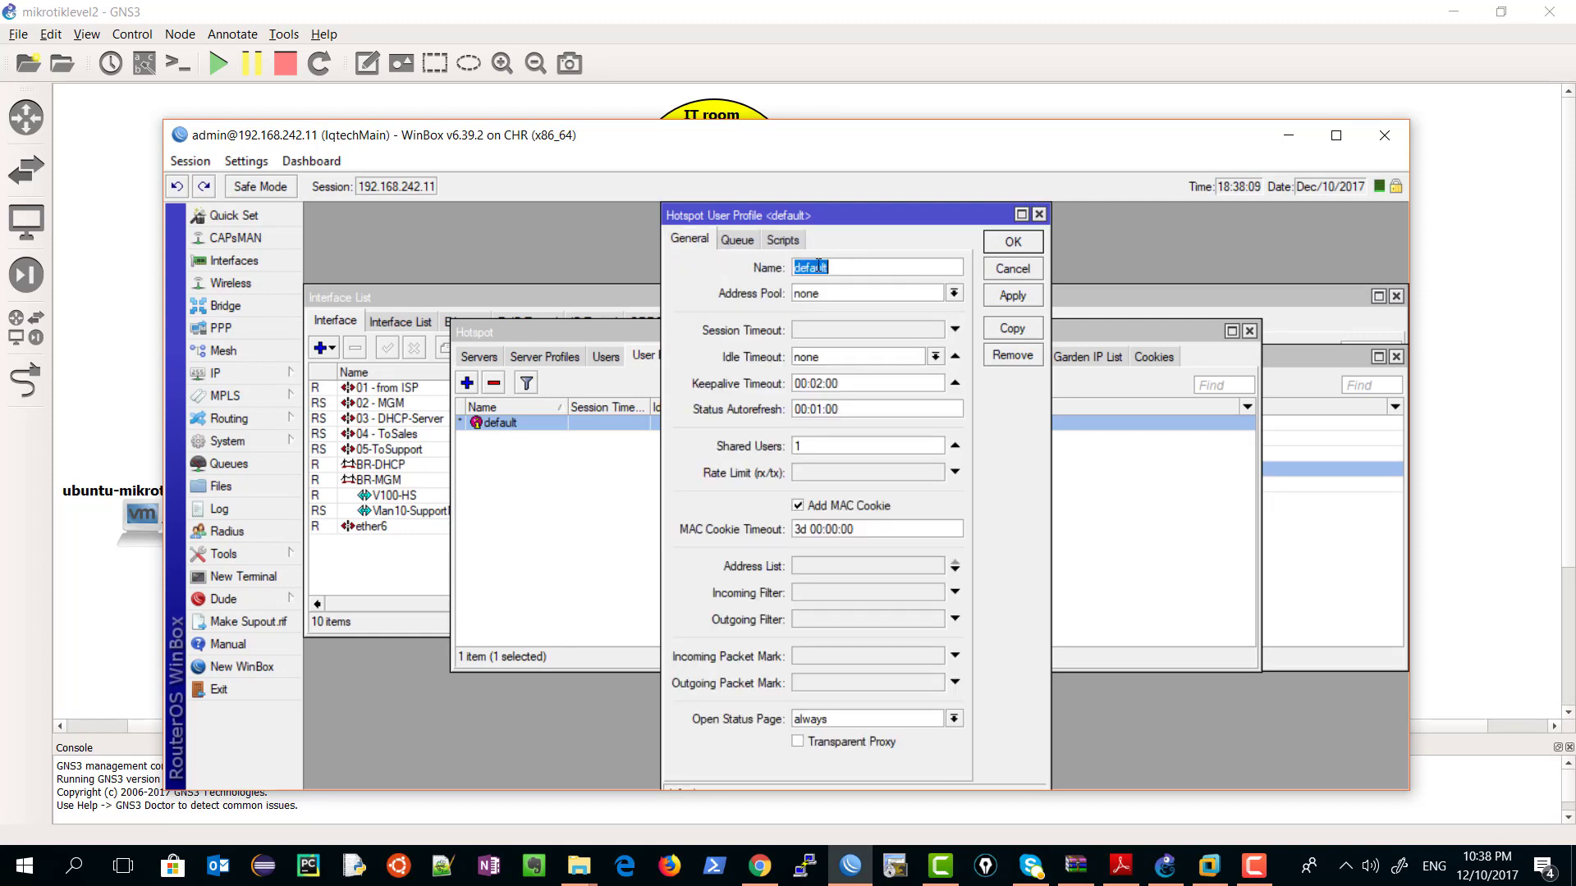
left_click(1038, 214)
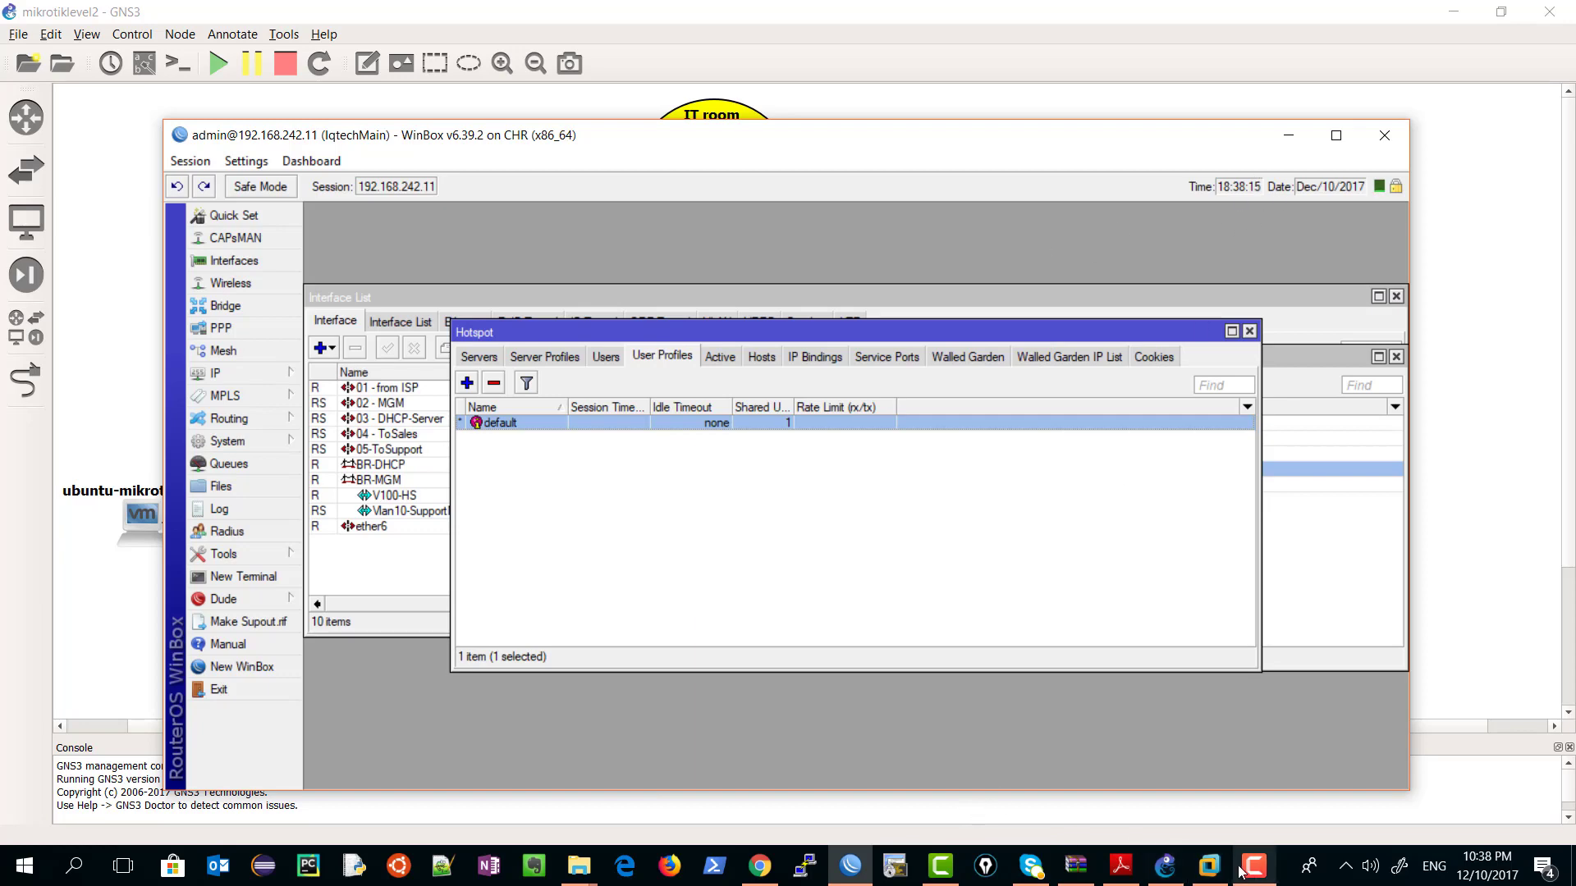
- Switch to the ubuntu-mikrotik-level2 virtual machine and unlock the session with the account password
left_click(1211, 864)
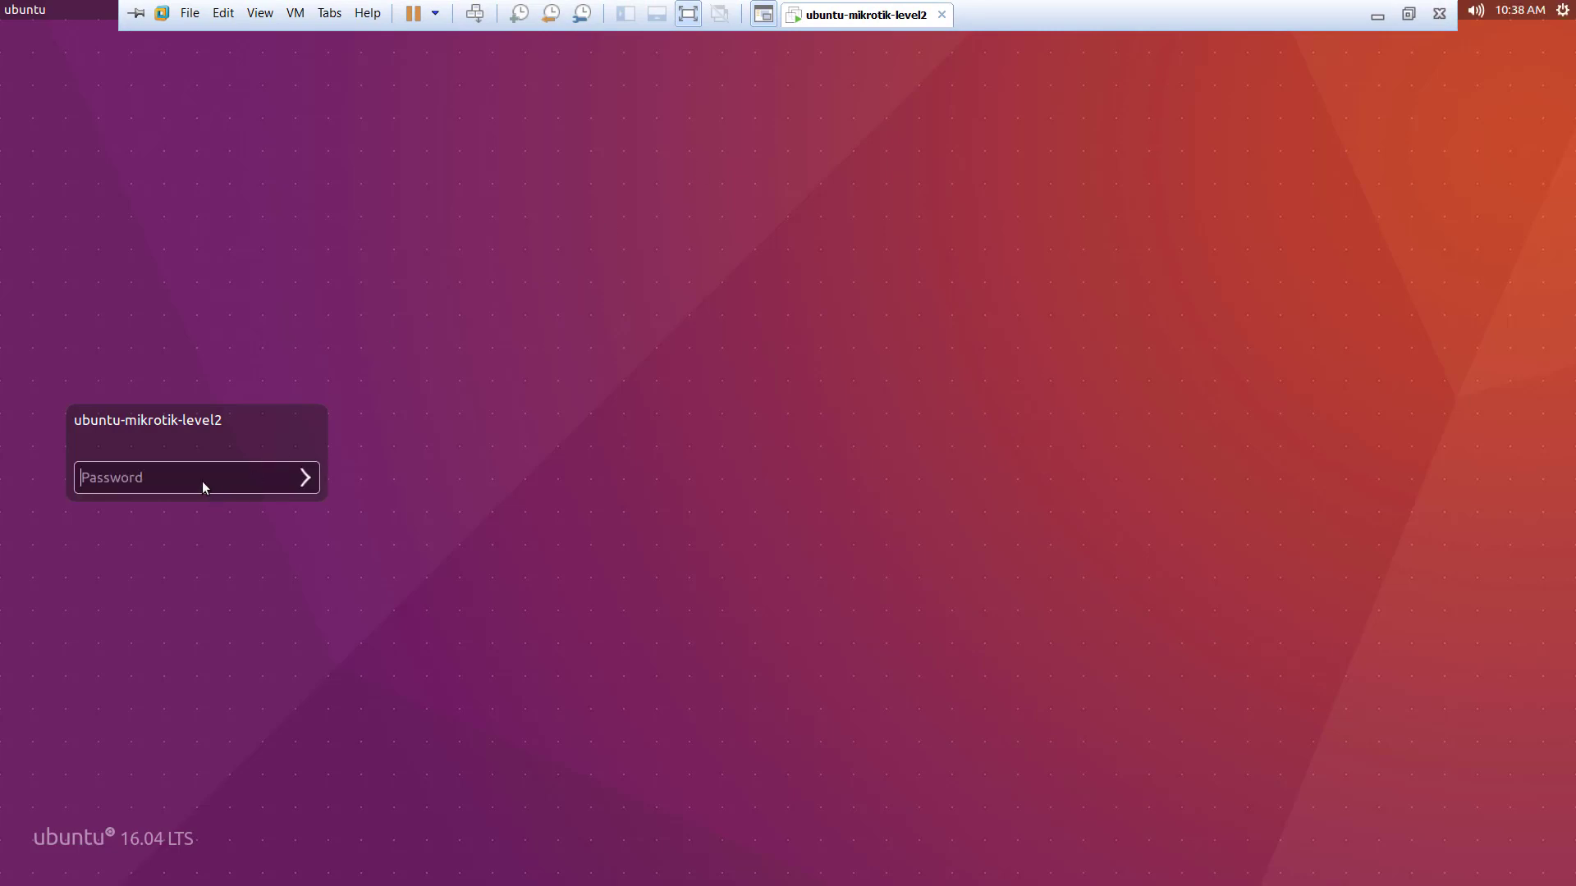
type("•••")
key("Return")
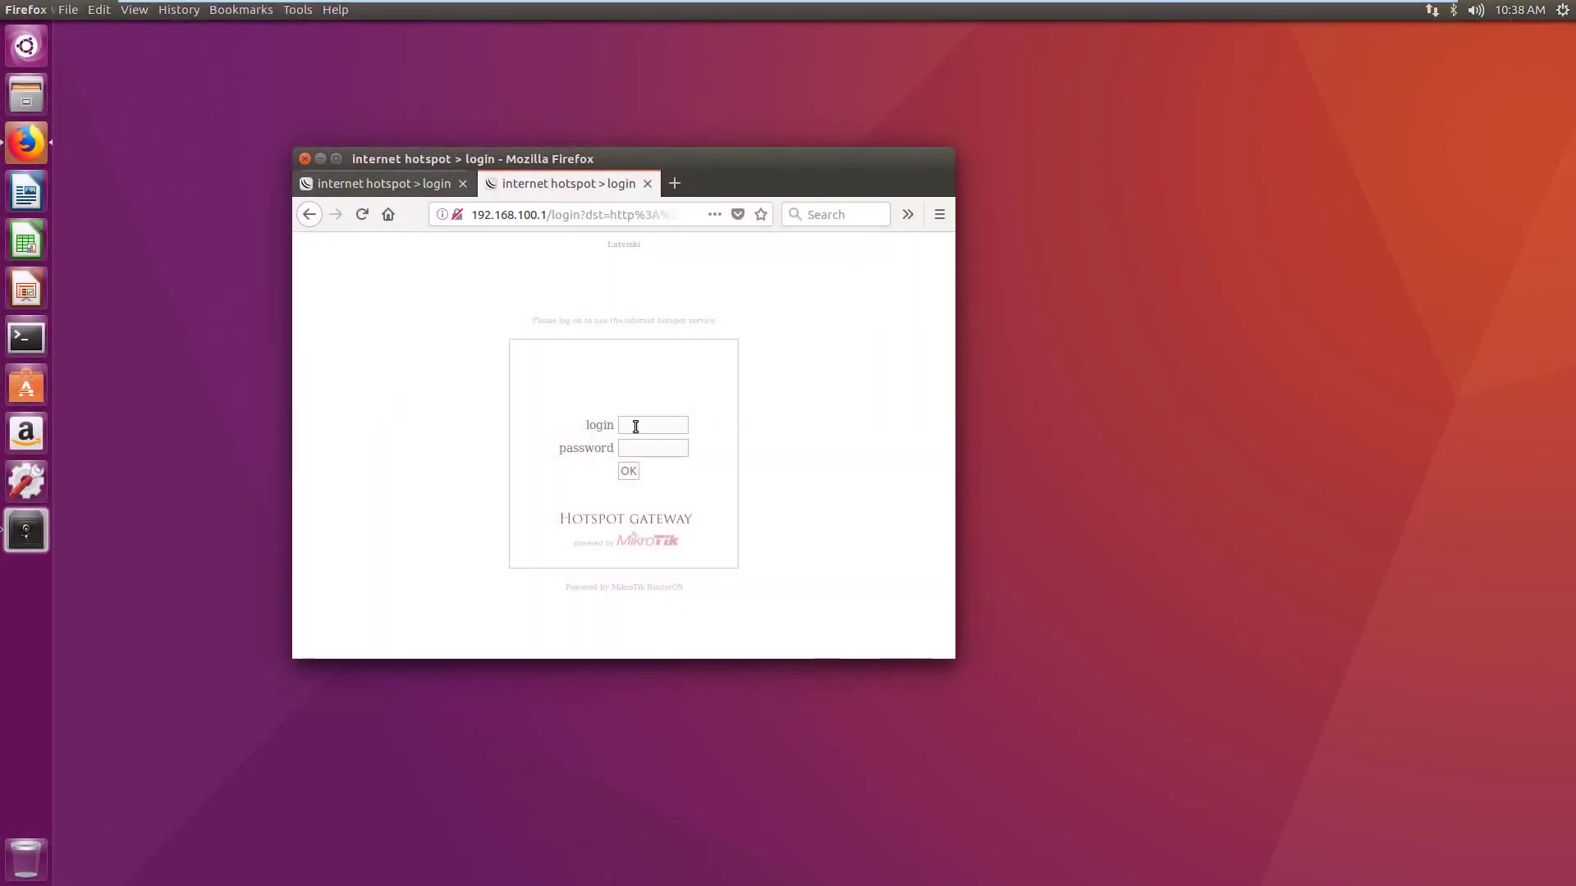
- Log in to the hotspot gateway page as admin with the password left empty
left_click(637, 426)
type("admin")
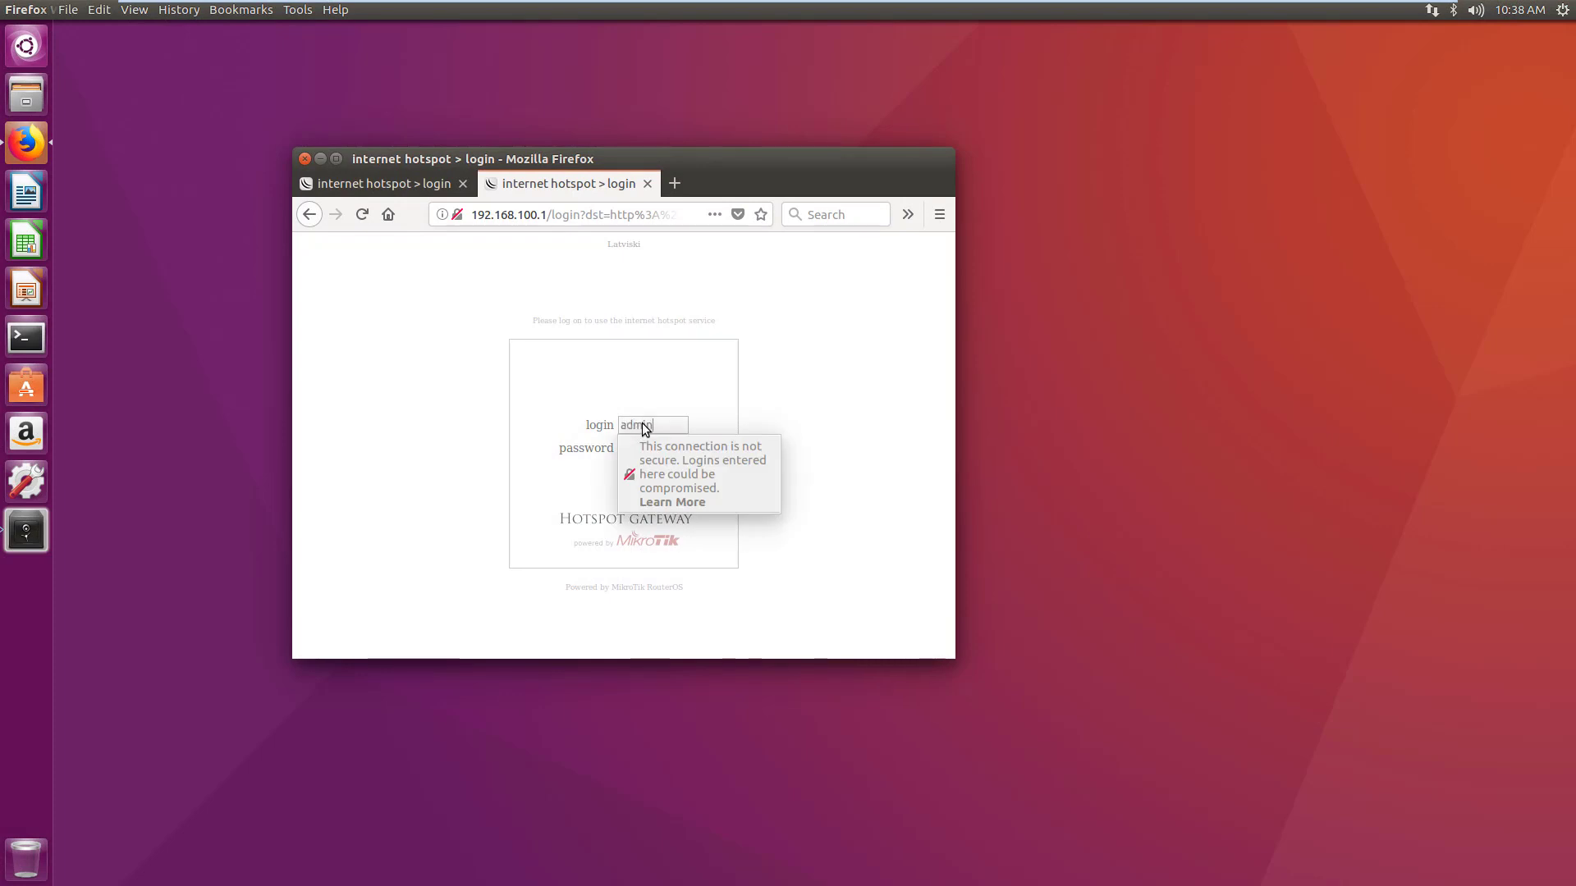
left_click(413, 433)
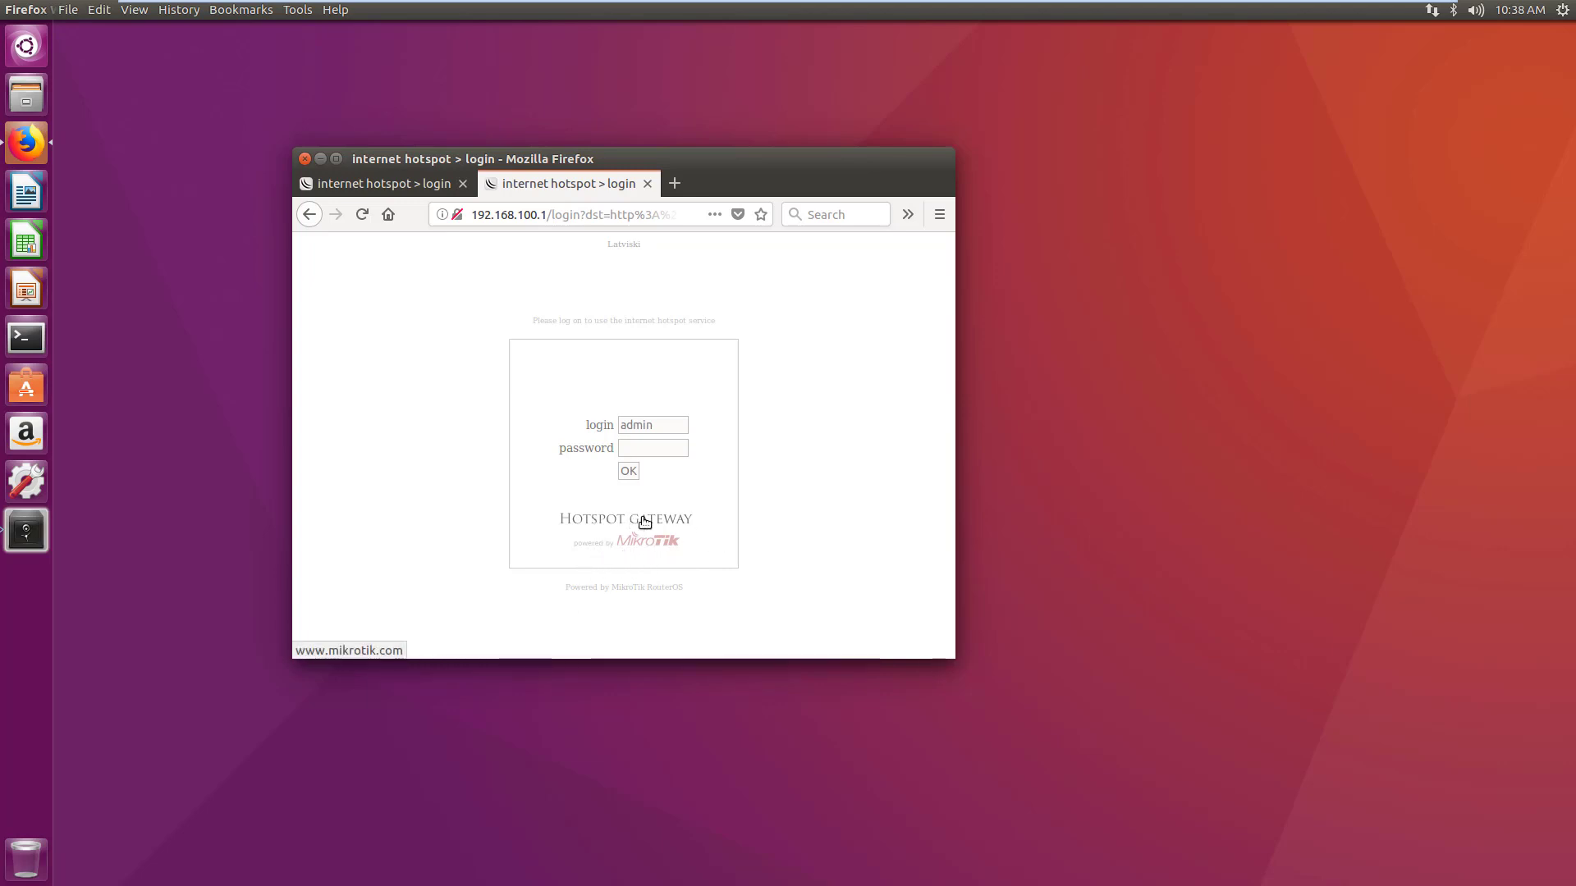
left_click(640, 447)
left_click(543, 471)
left_click(629, 473)
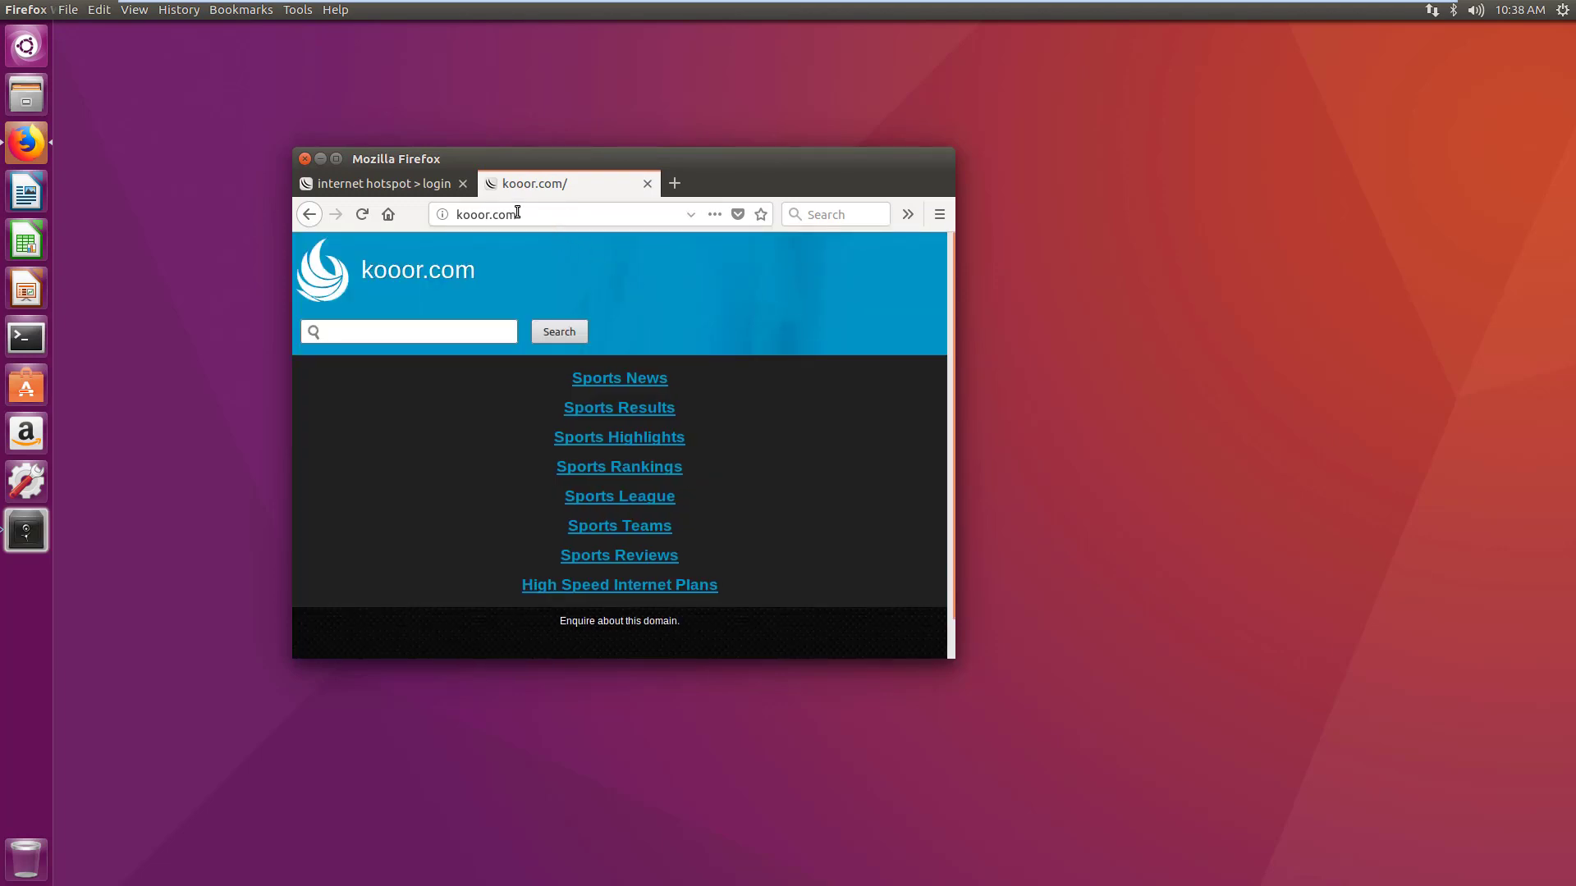
- Correct the web address to kooora.com and load the site to test internet access
left_click(541, 218)
left_click(490, 215)
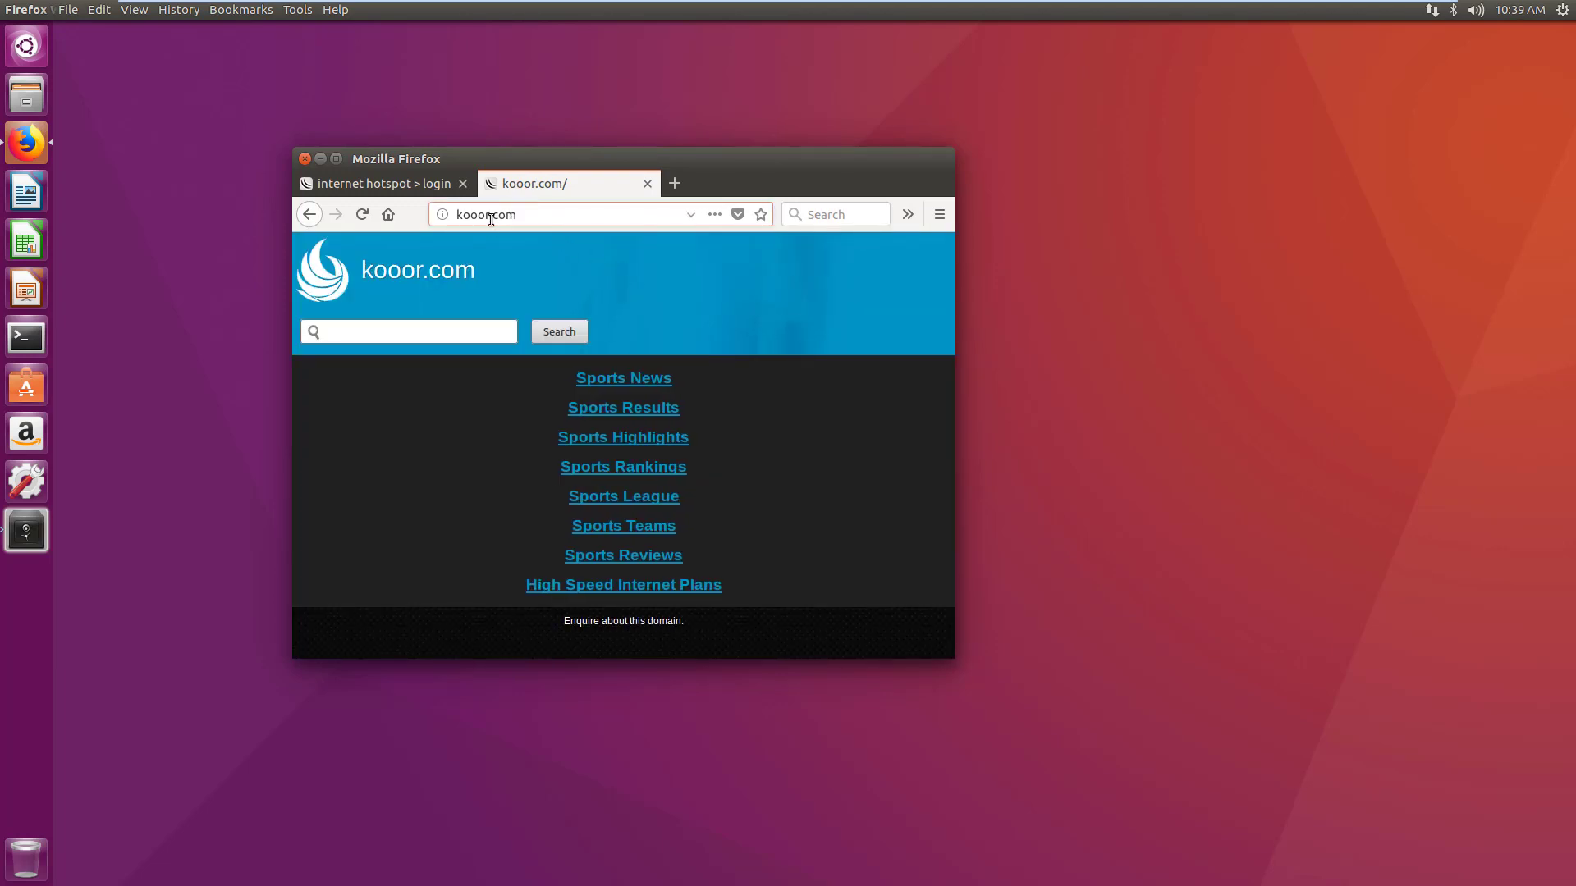
type("a")
key("Return")
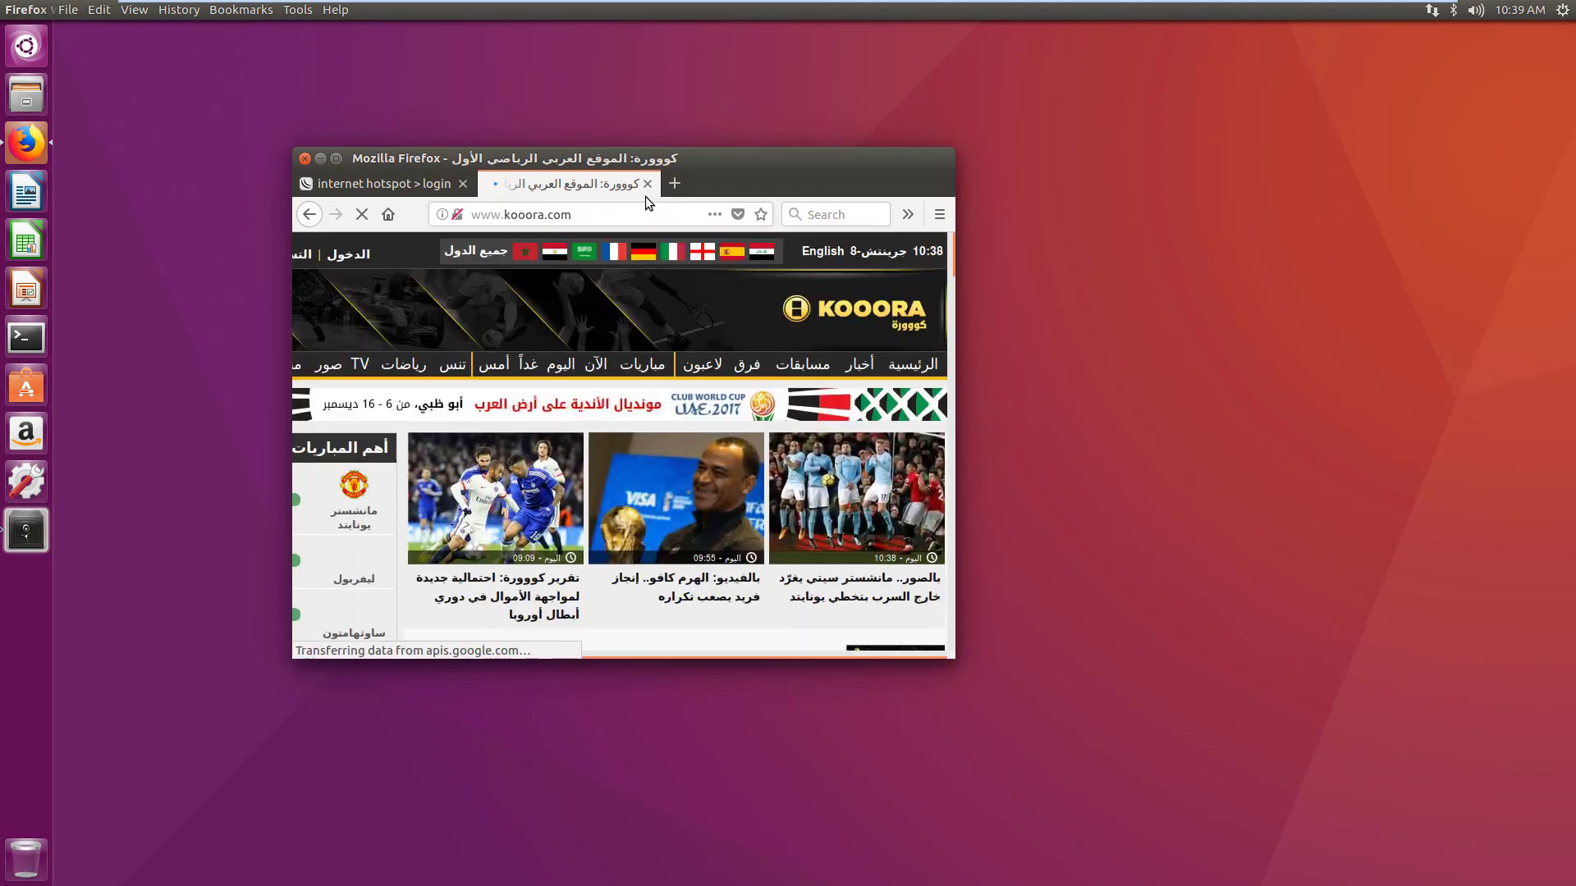
- Reload the hotspot login tab to check the session status, log off from the hotspot, and refresh the logout page
left_click(460, 194)
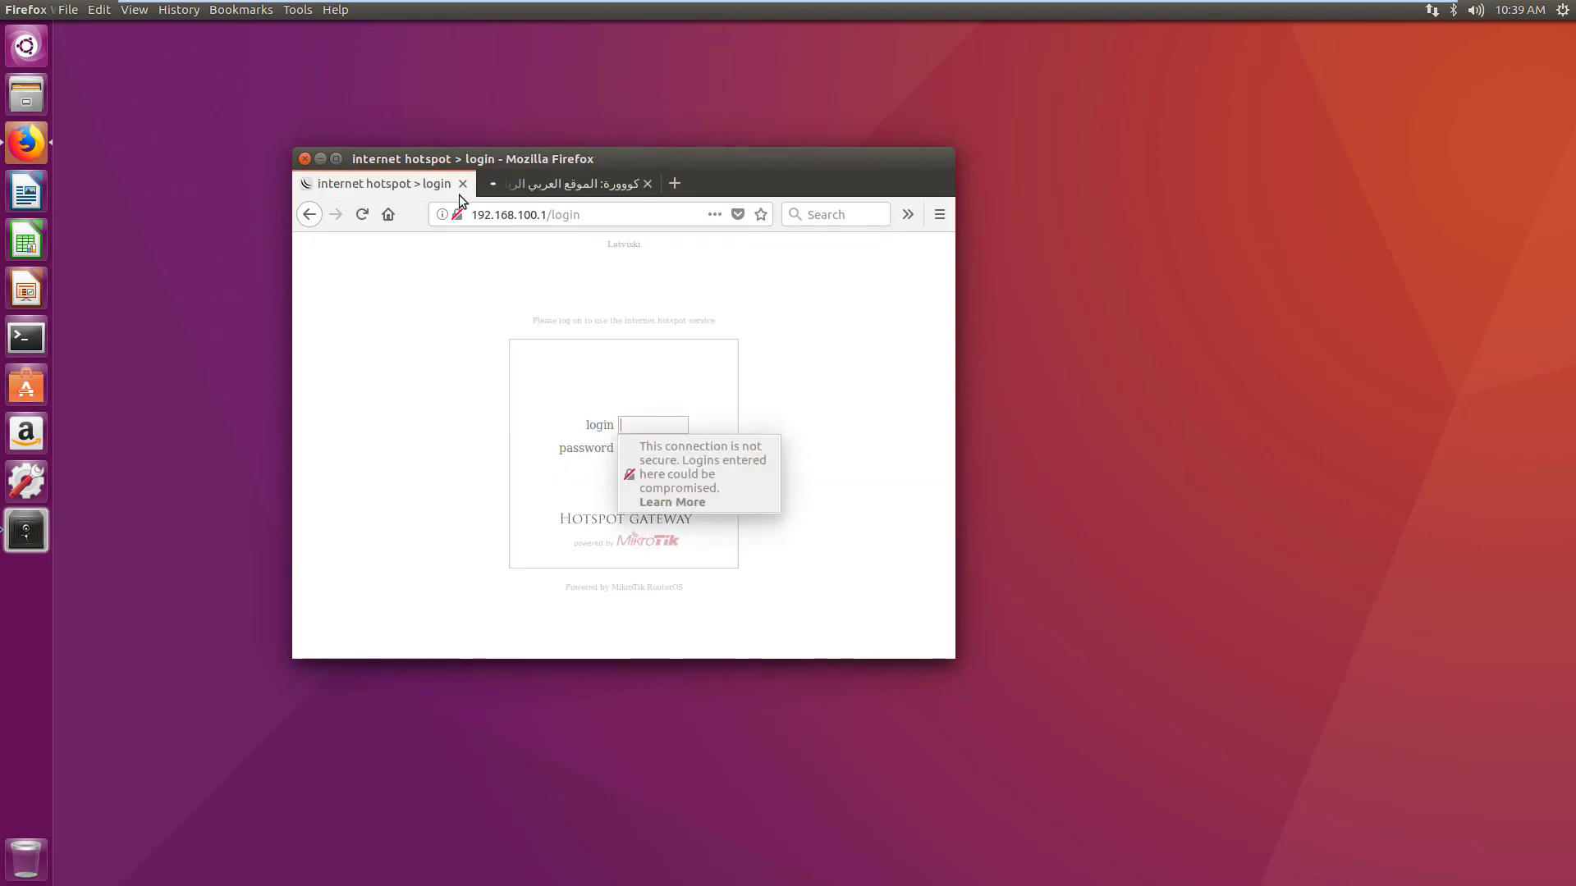
left_click(361, 214)
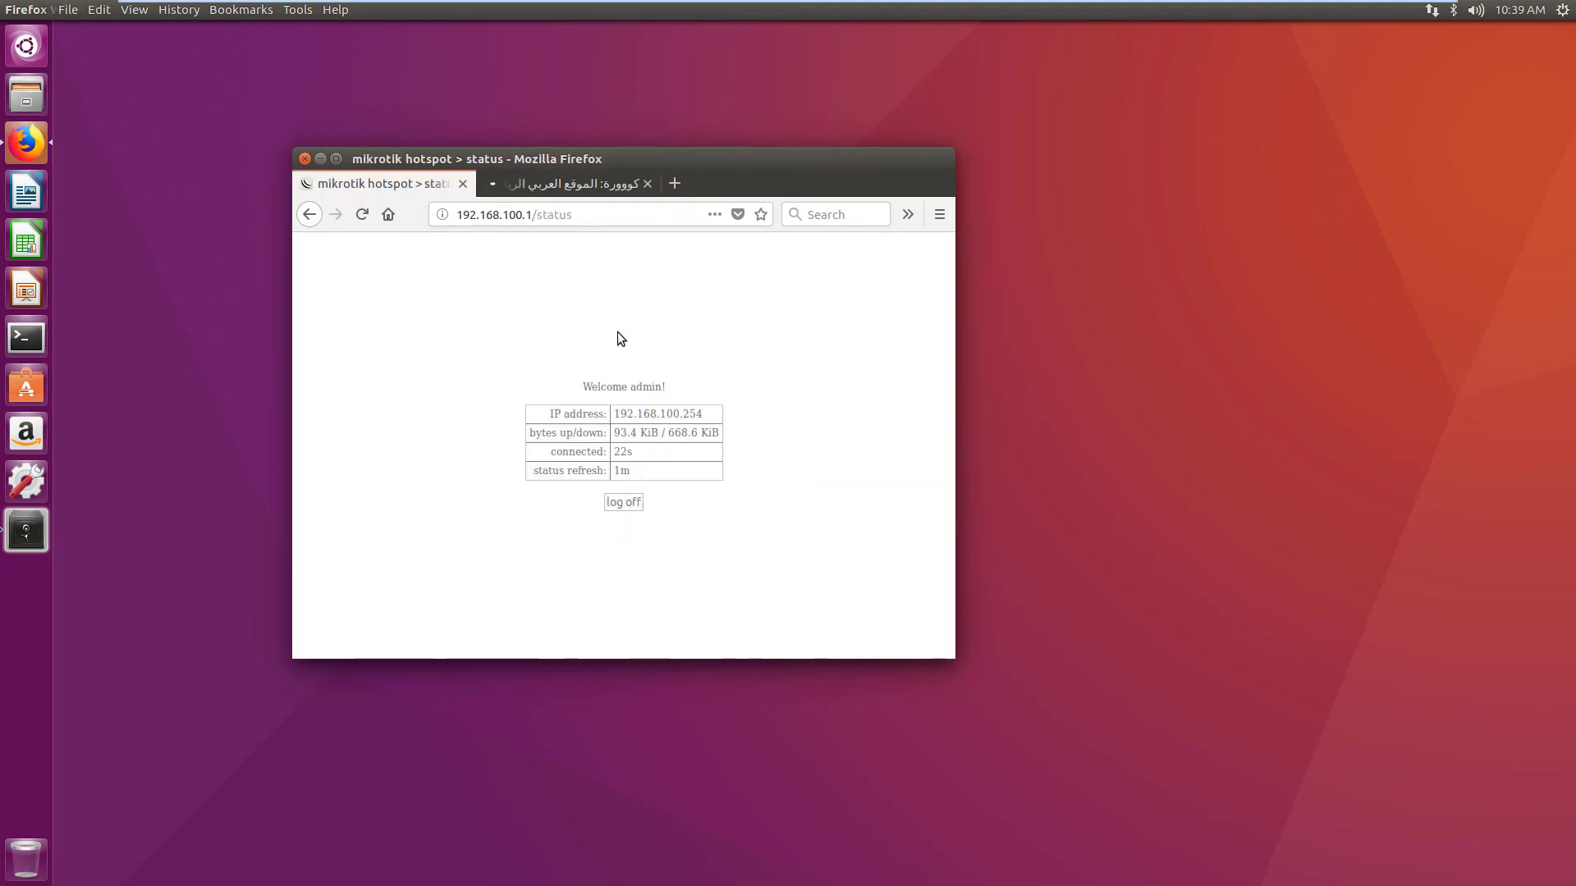
left_click(629, 501)
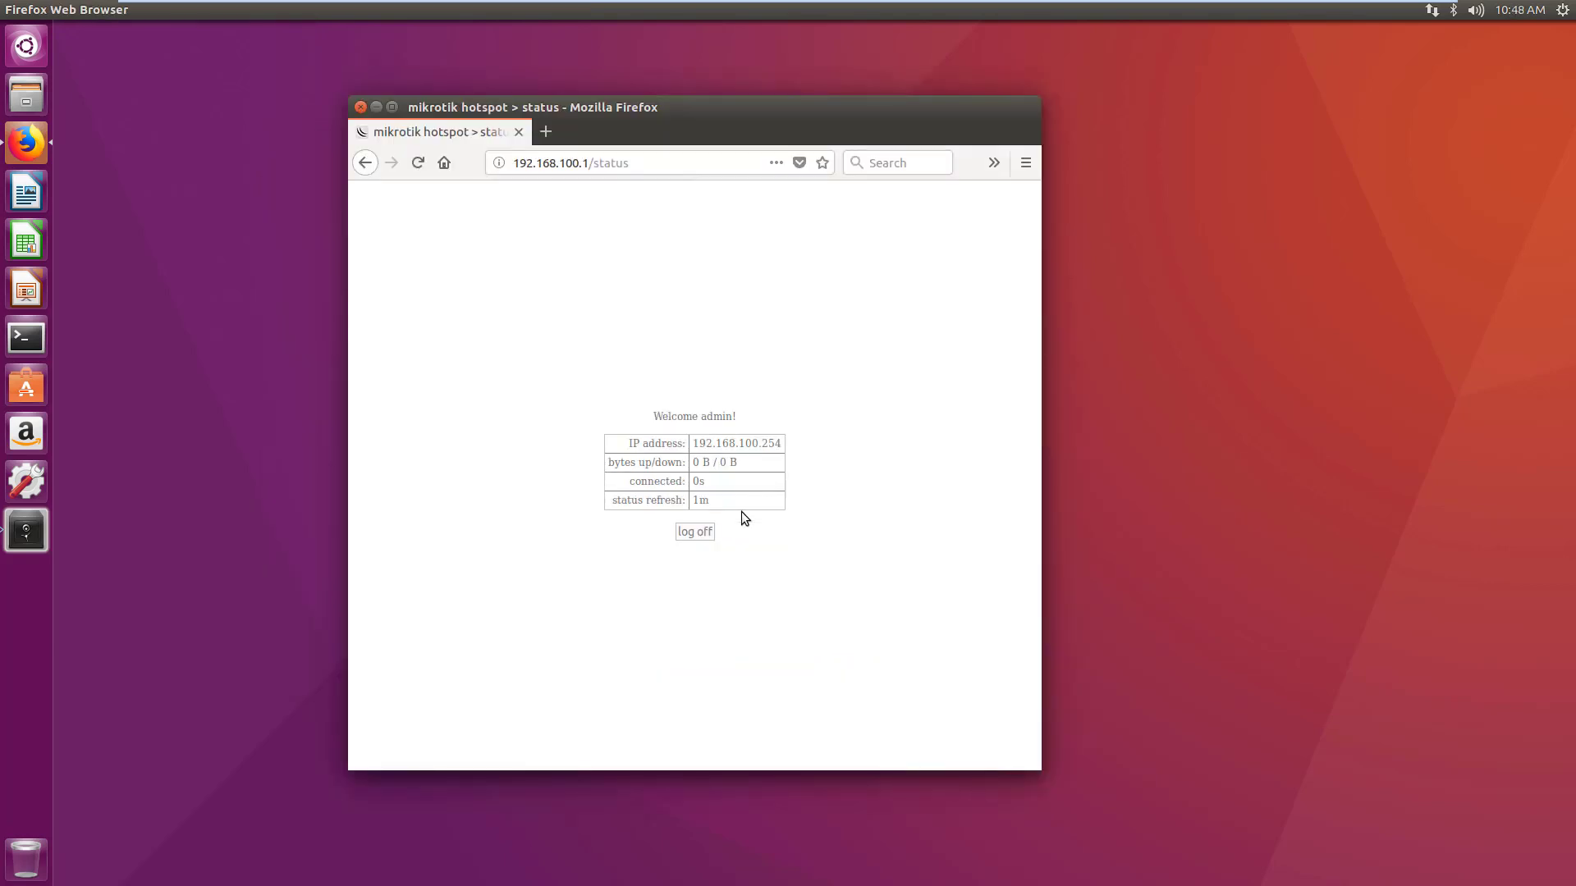
left_click(706, 533)
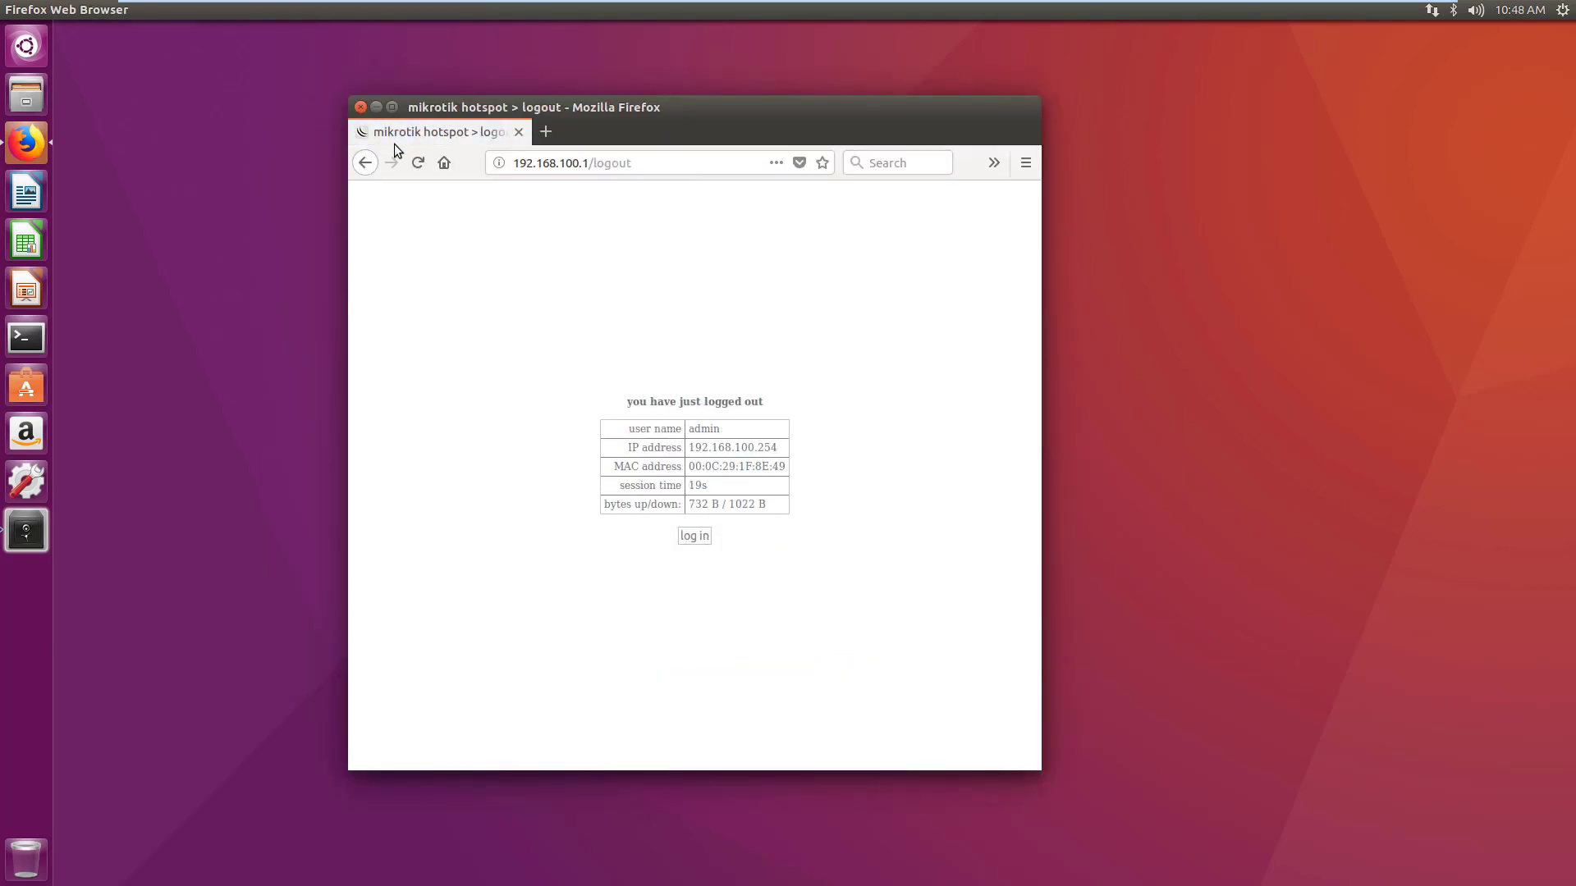
left_click(416, 165)
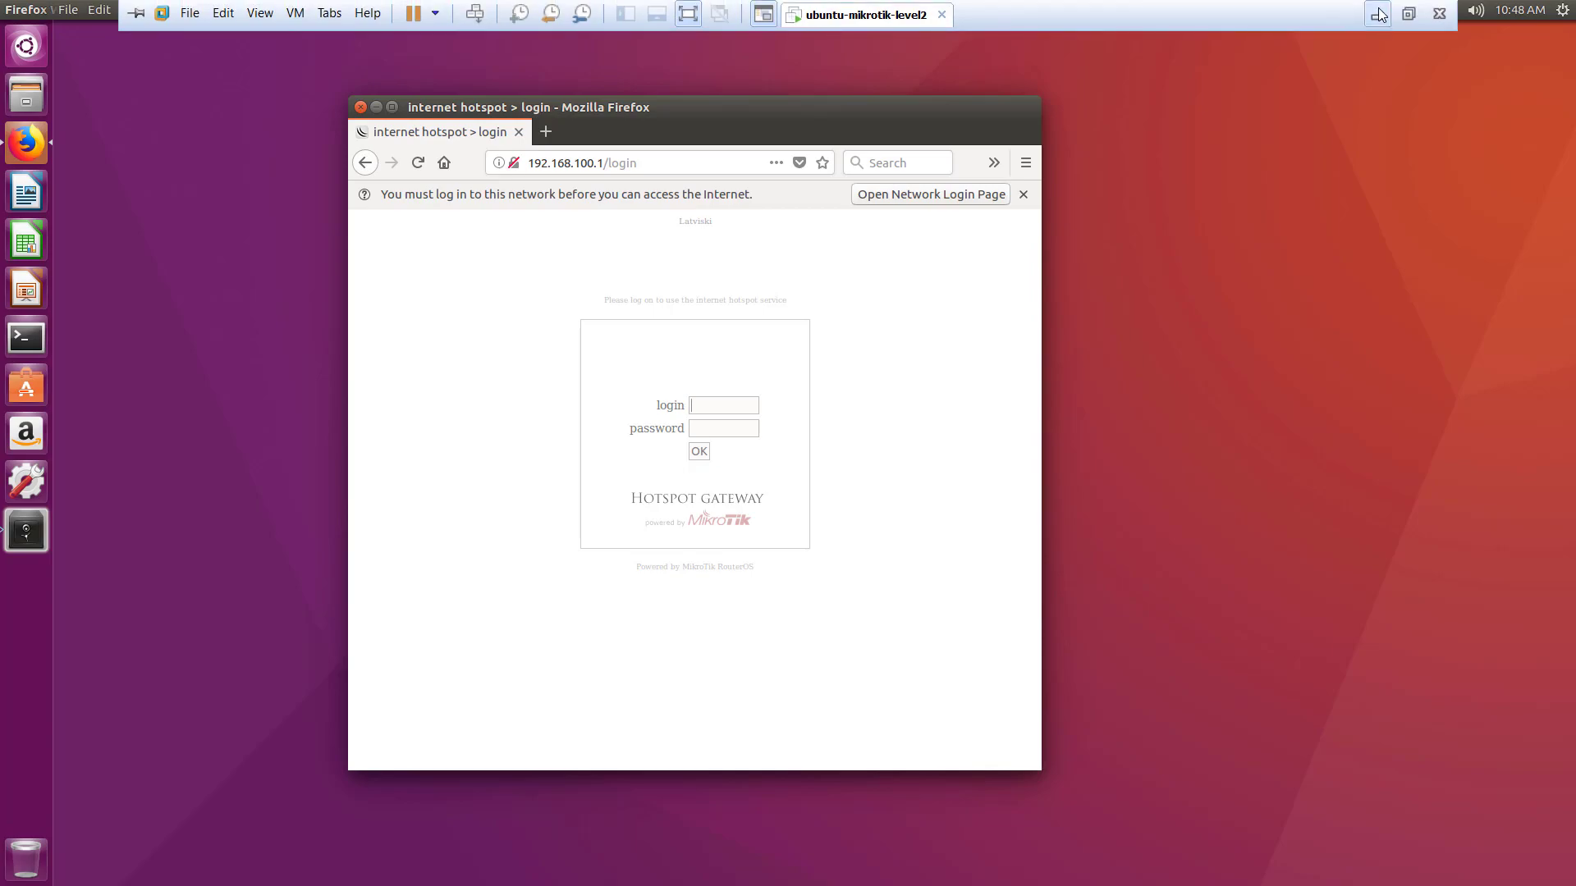
- Switch back to WinBox, open the hotspot server profile hsprof1, and enable the Trial login method
left_click(1377, 13)
left_click(287, 376)
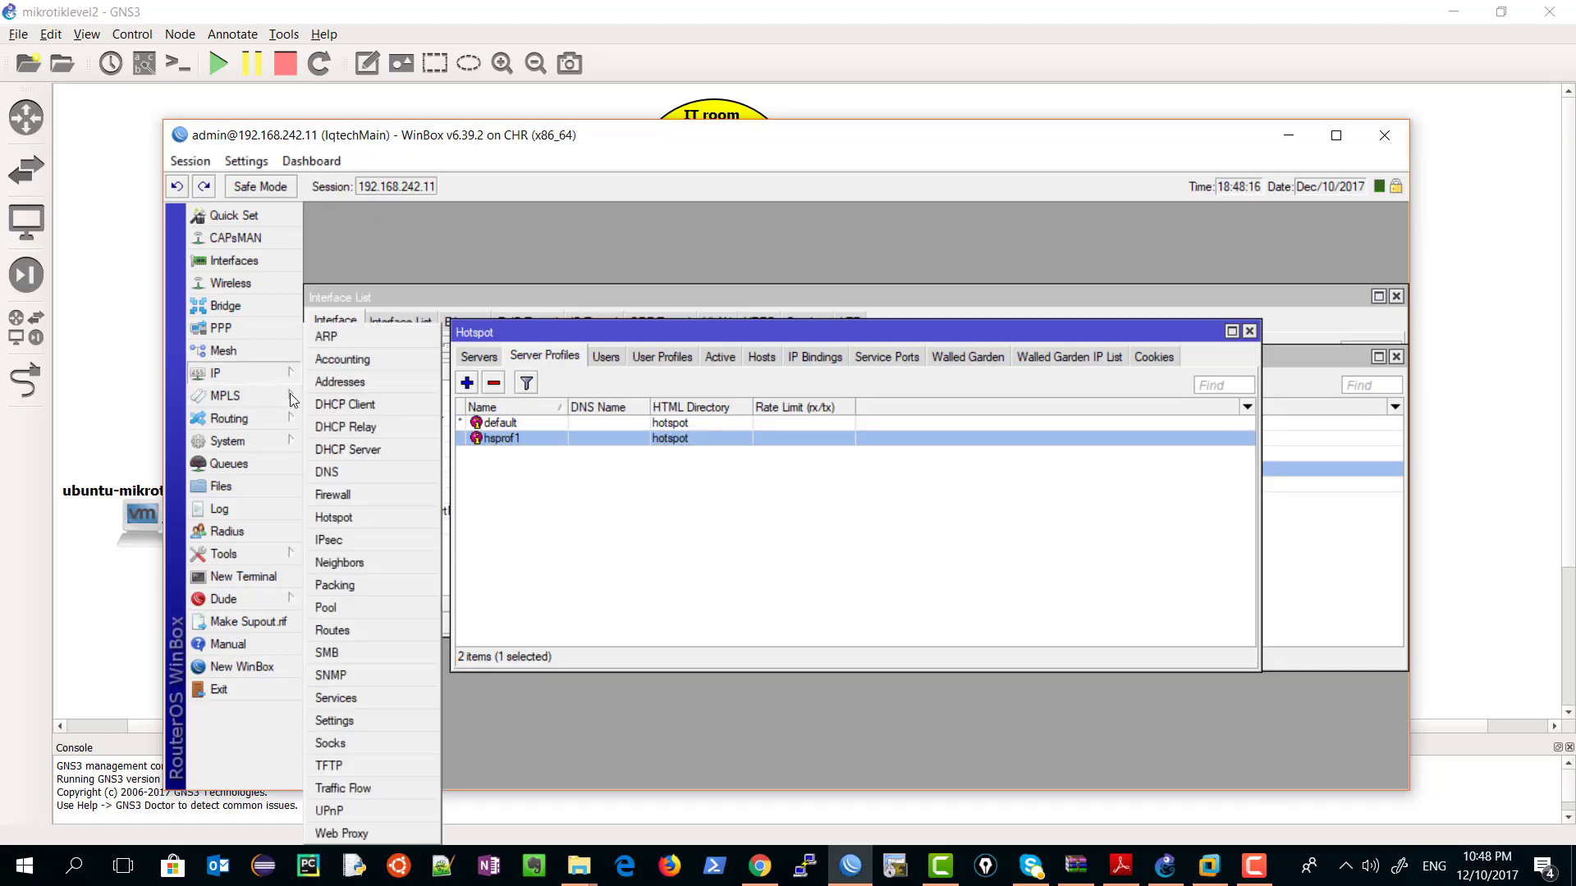
left_click(364, 520)
left_click(491, 359)
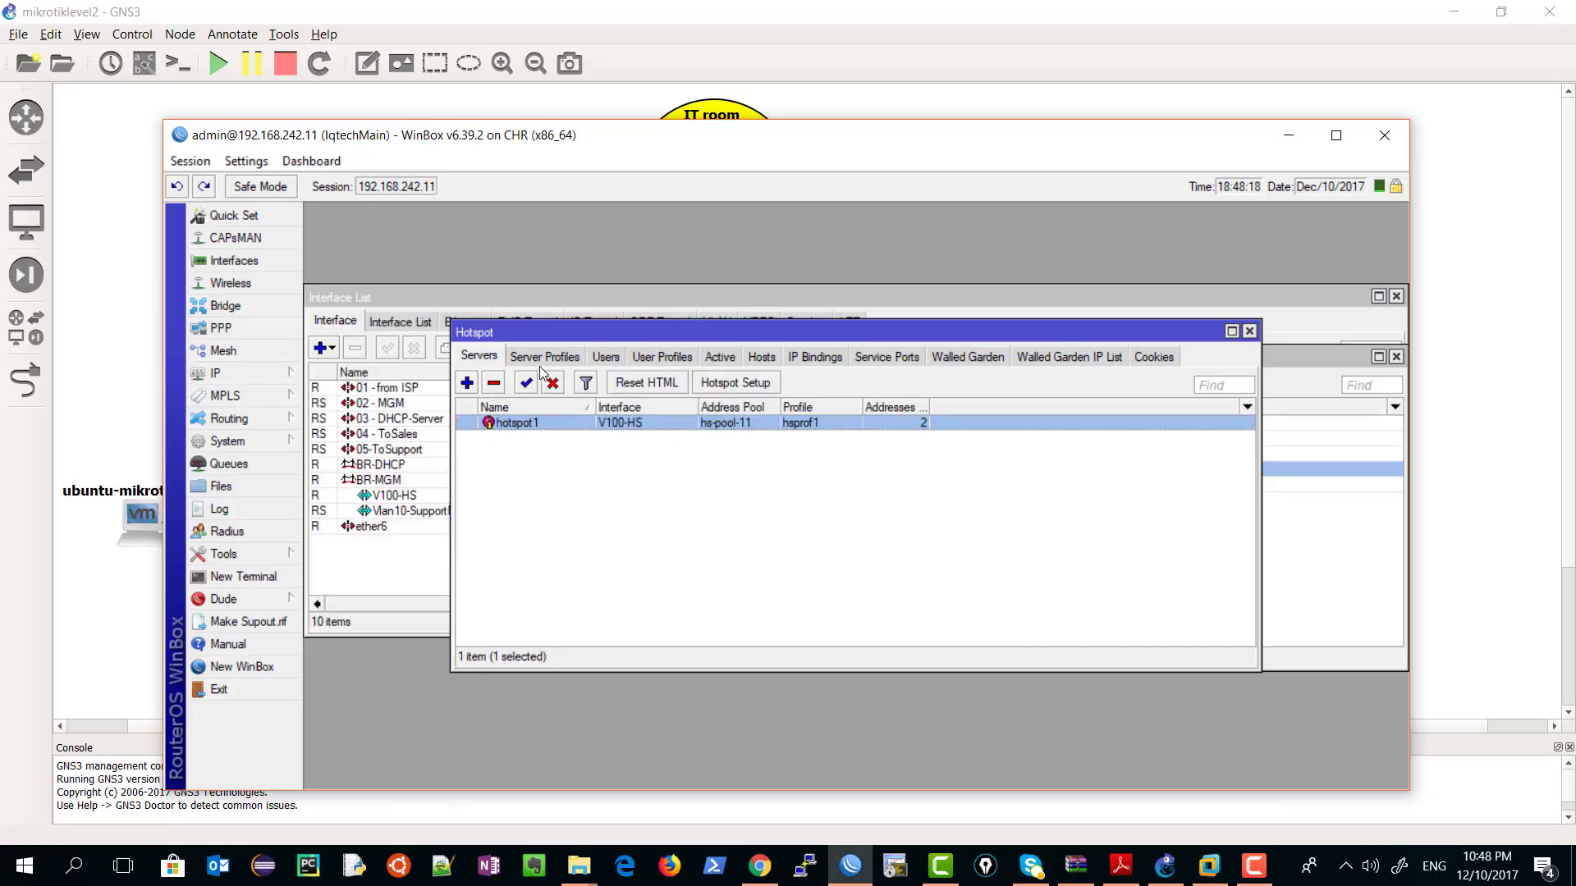
left_click(537, 360)
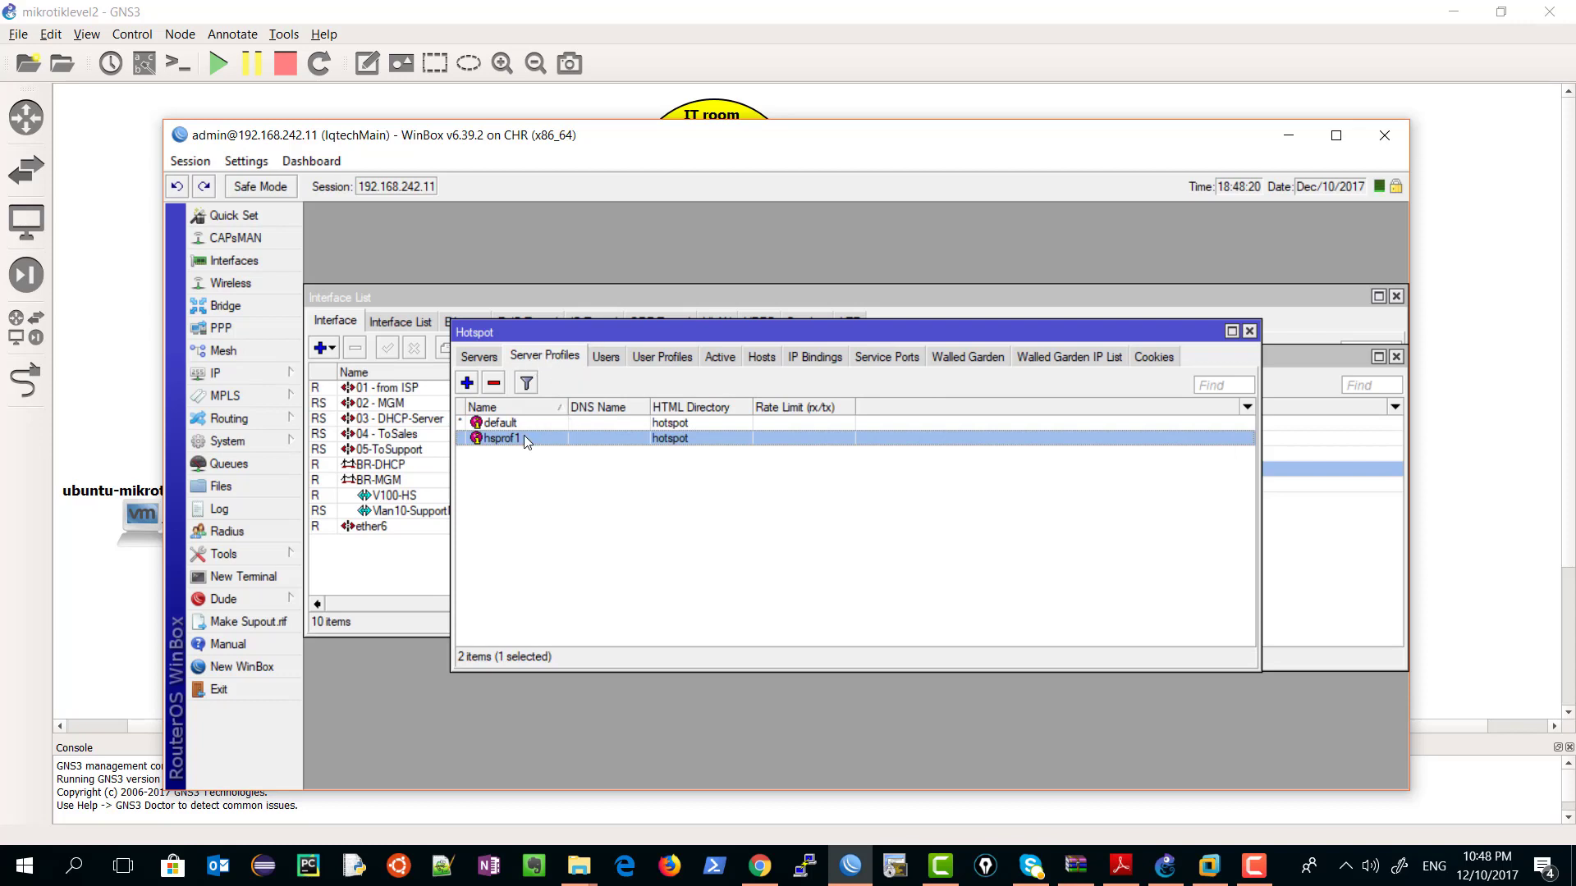
double_click(490, 439)
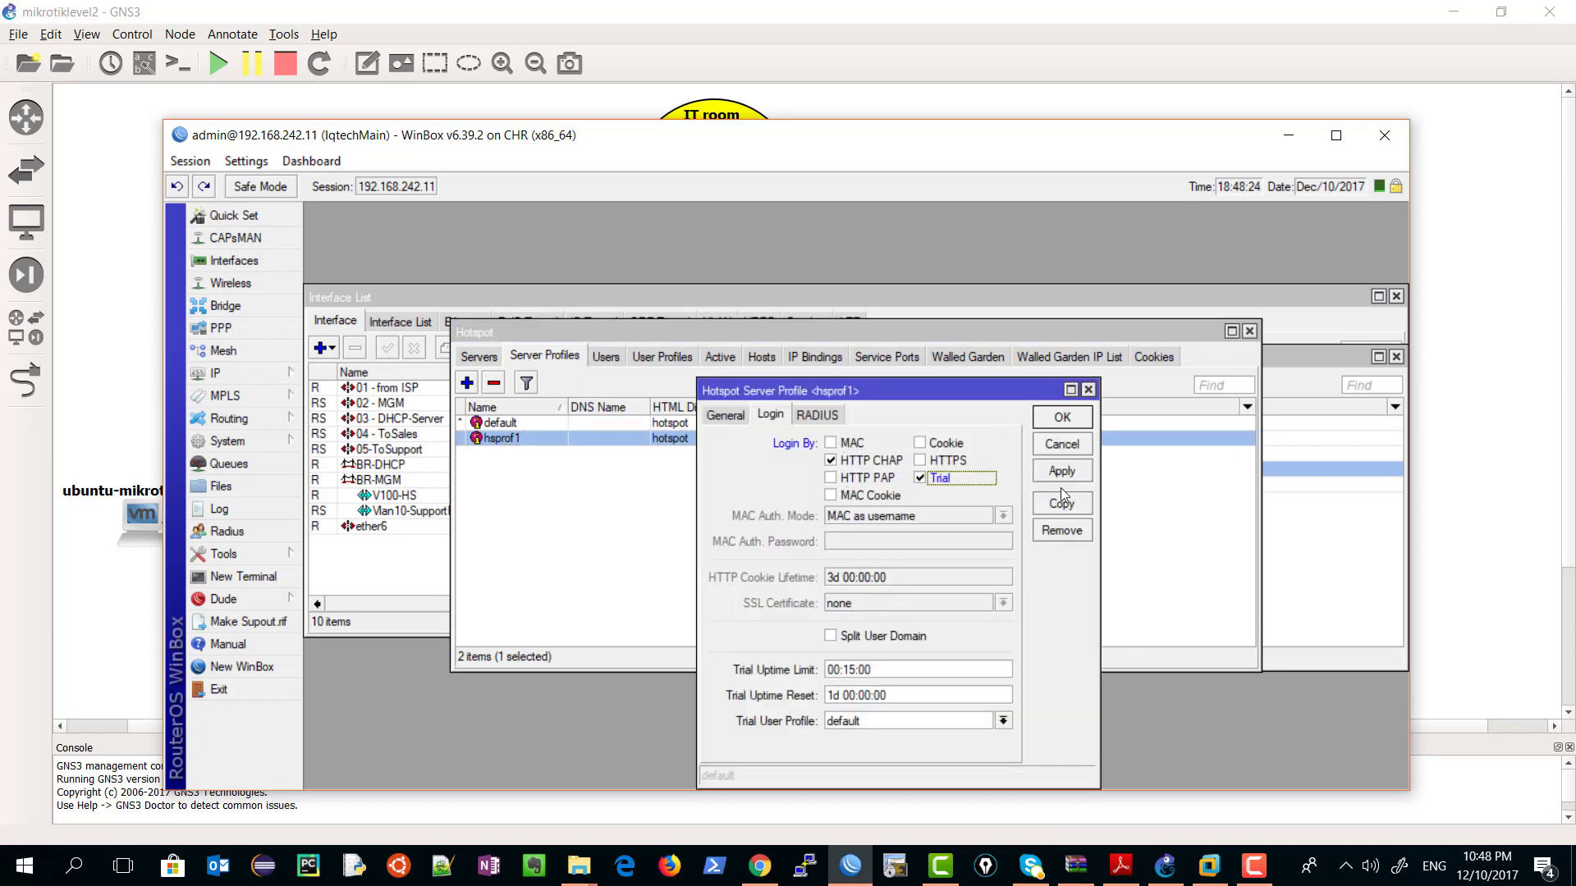
left_click(1065, 418)
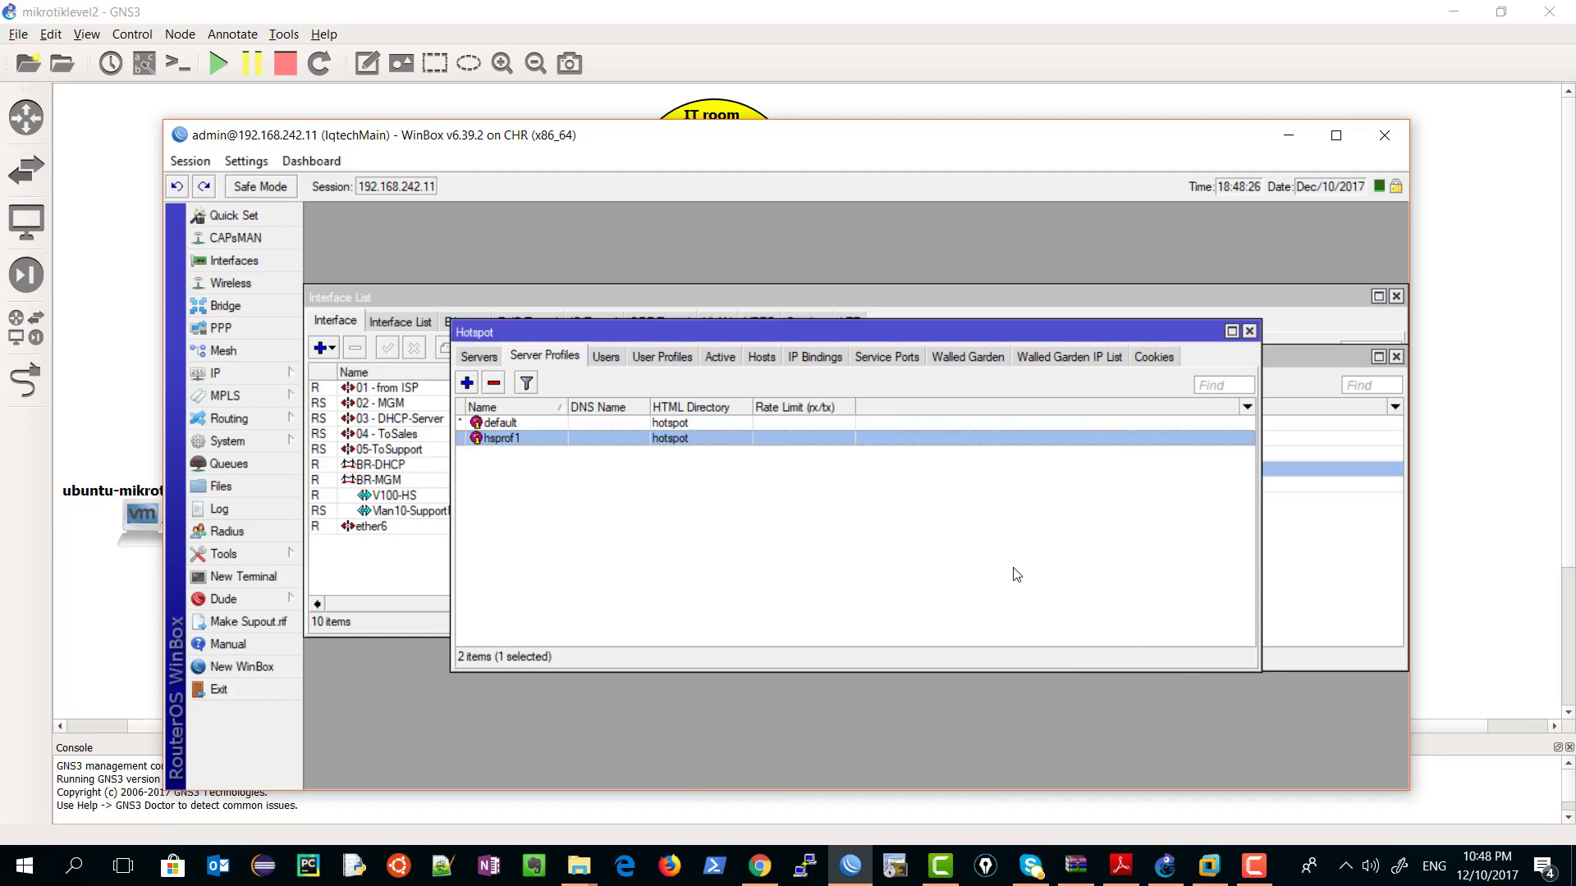
- Try entering 30 in the Trial Uptime Limit and Trial Uptime Reset of hsprof1, and apply the profile
double_click(723, 435)
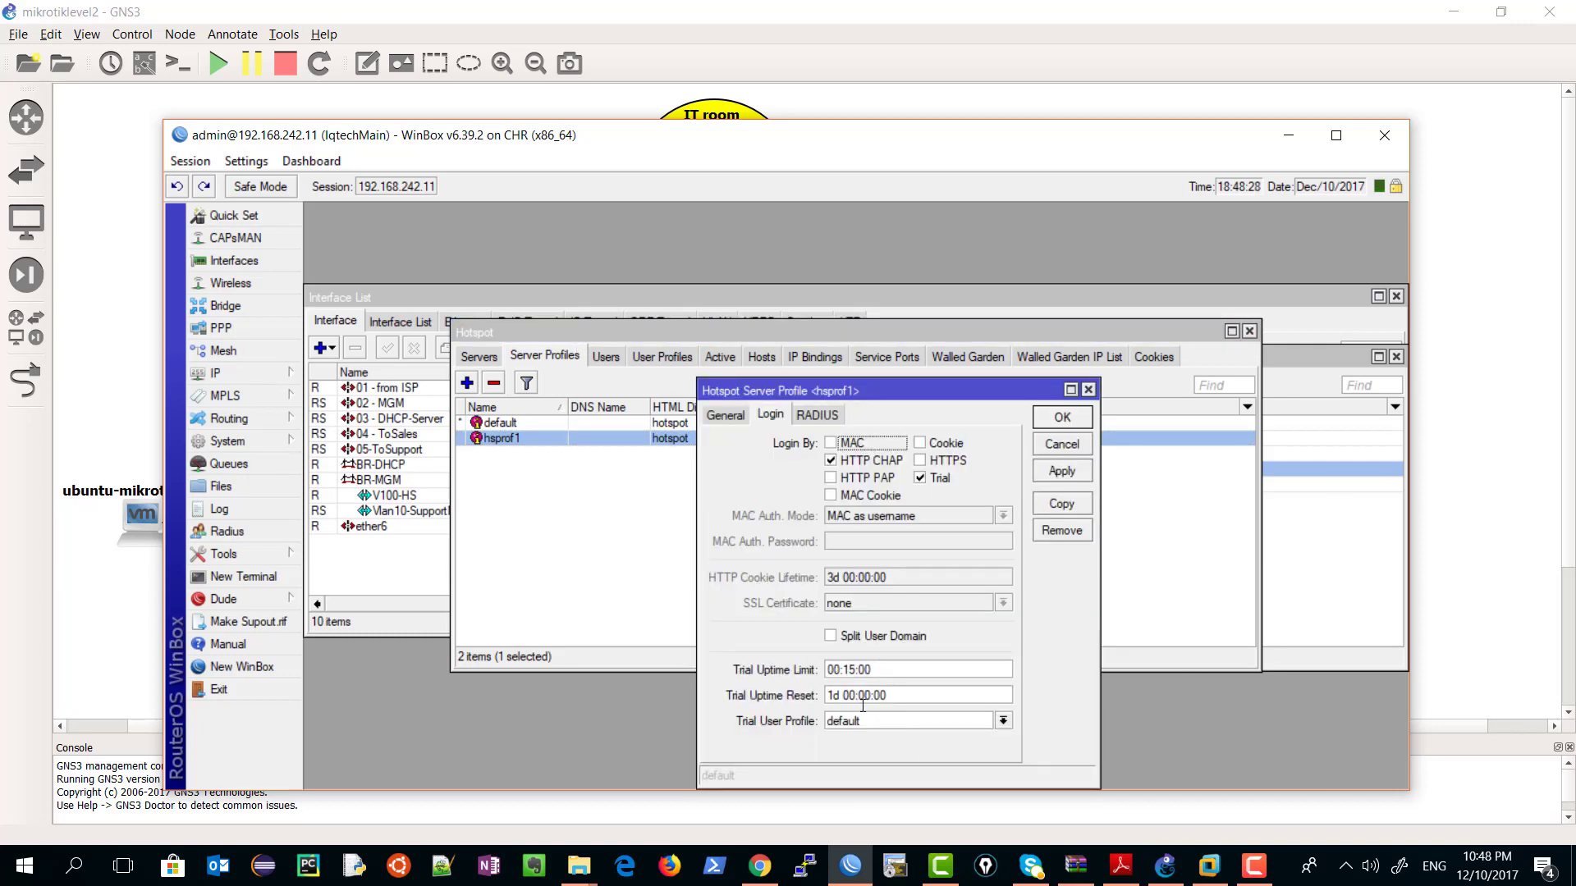
left_click(888, 698)
left_click_drag(850, 672, 874, 673)
left_click(852, 670)
double_click(848, 671)
type("30")
left_click_drag(827, 695, 916, 699)
left_click(844, 695)
left_click_drag(842, 669, 822, 697)
type("30")
left_click(848, 670)
type("1")
left_click(1071, 474)
left_click(1067, 465)
- Check the Trial User Profile choices in hsprof1 and the rate limit setting of the default hotspot user profile
left_click(861, 723)
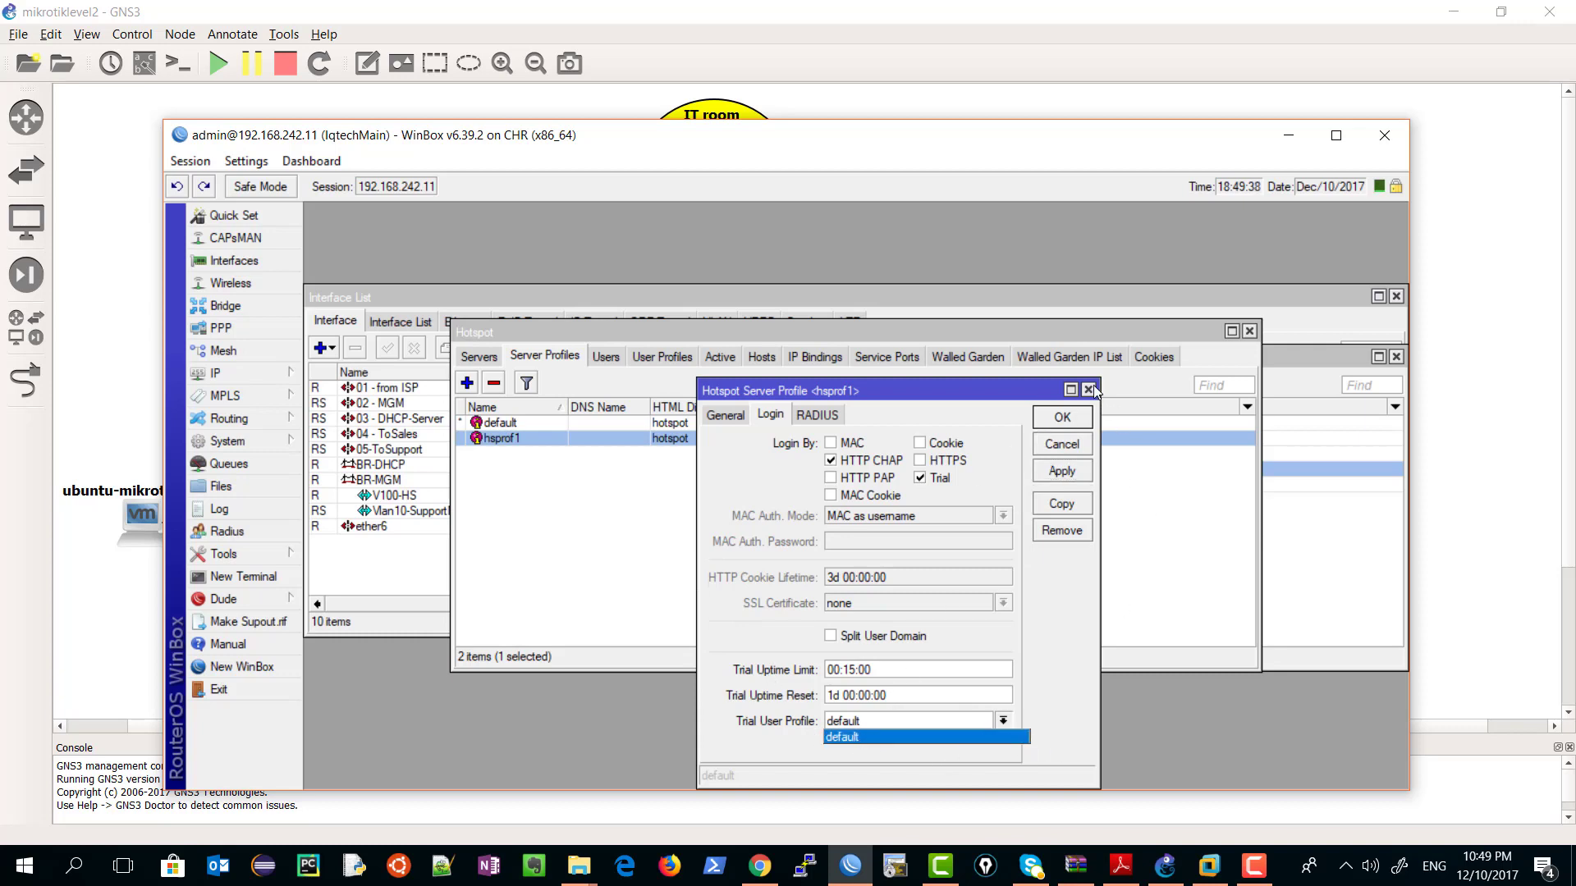
left_click(755, 391)
left_click(1089, 389)
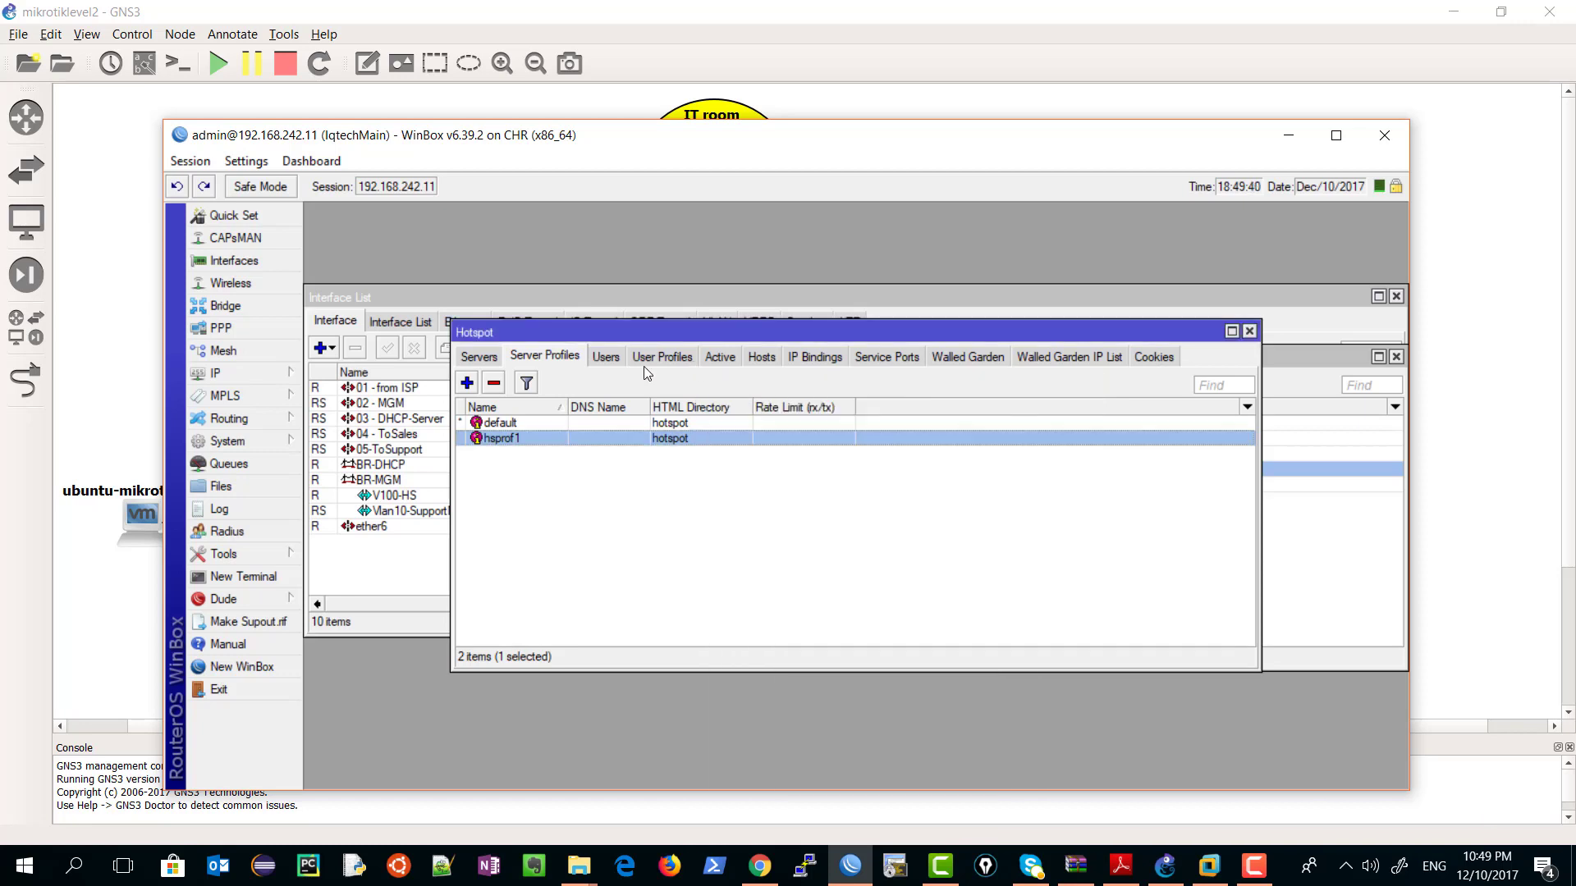
left_click(645, 361)
double_click(555, 424)
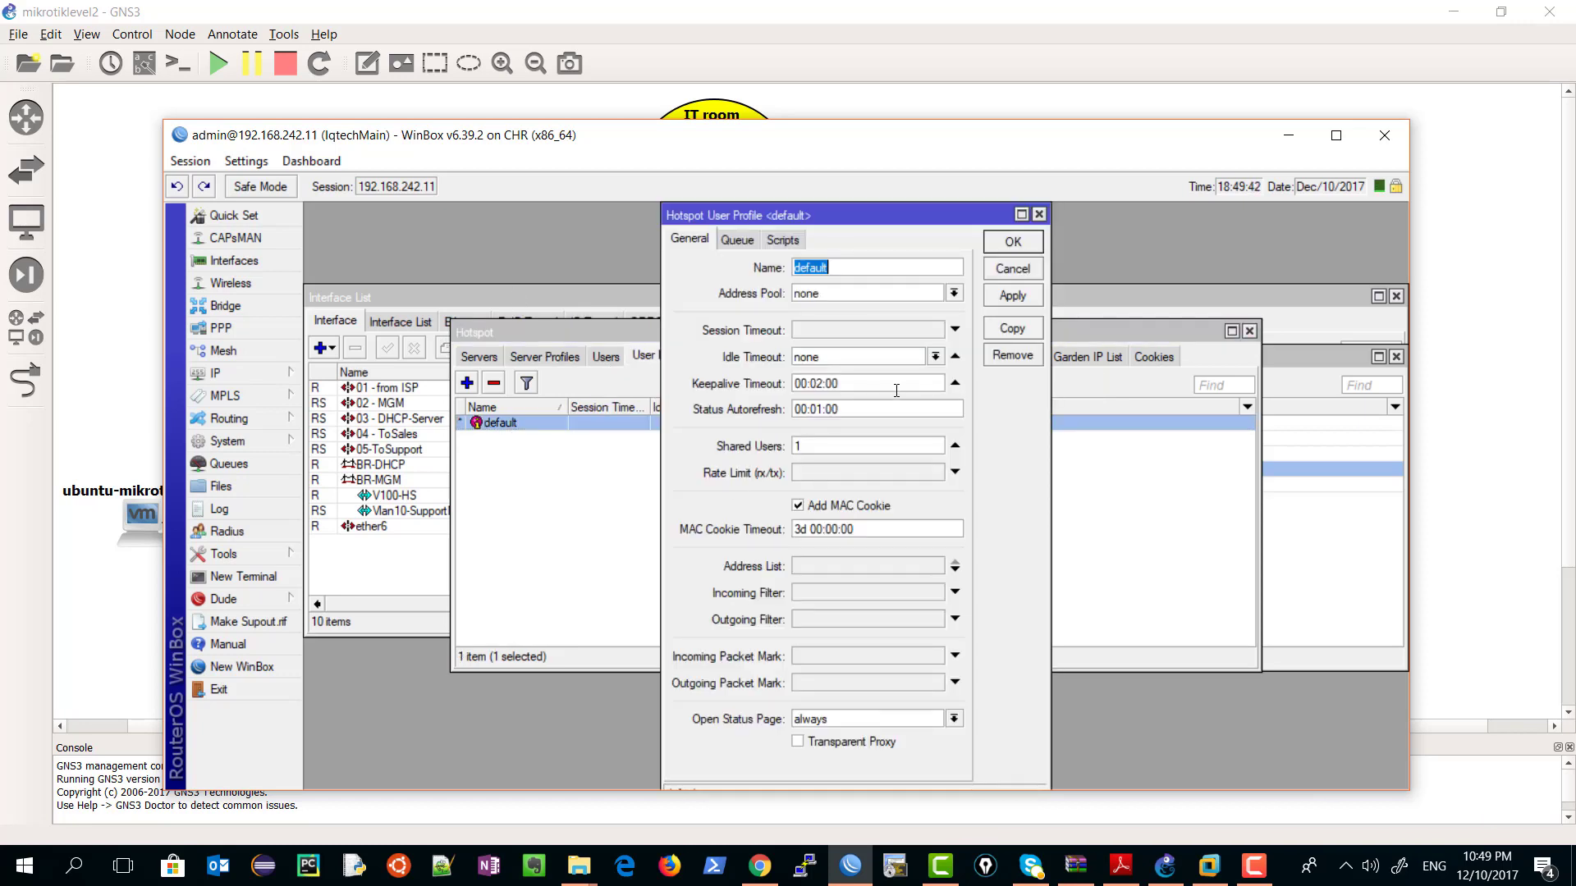
left_click(809, 473)
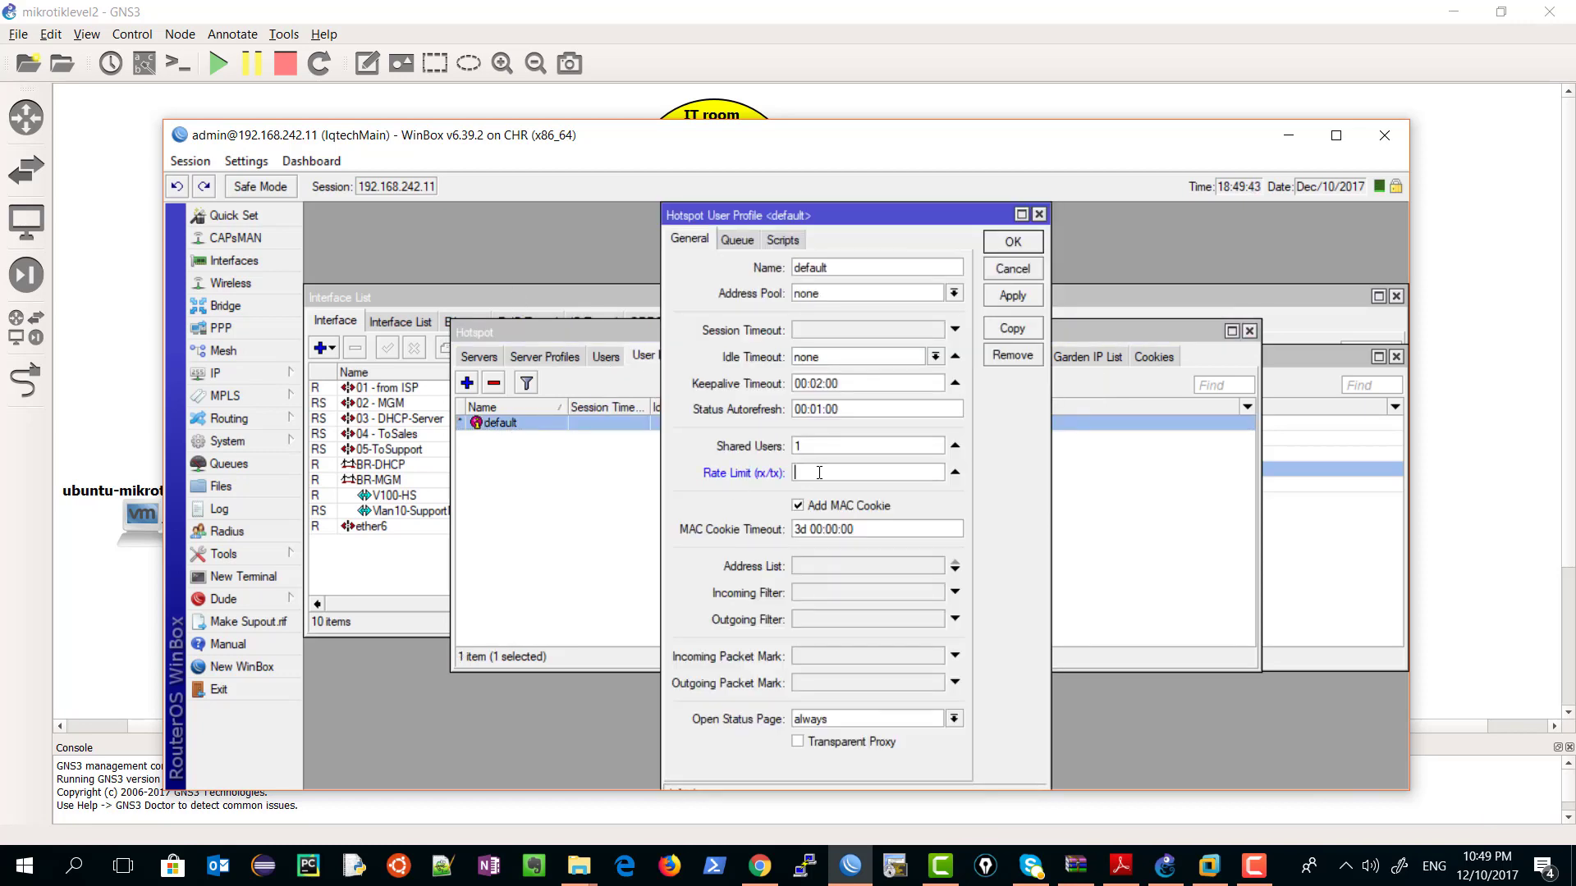
left_click(1039, 215)
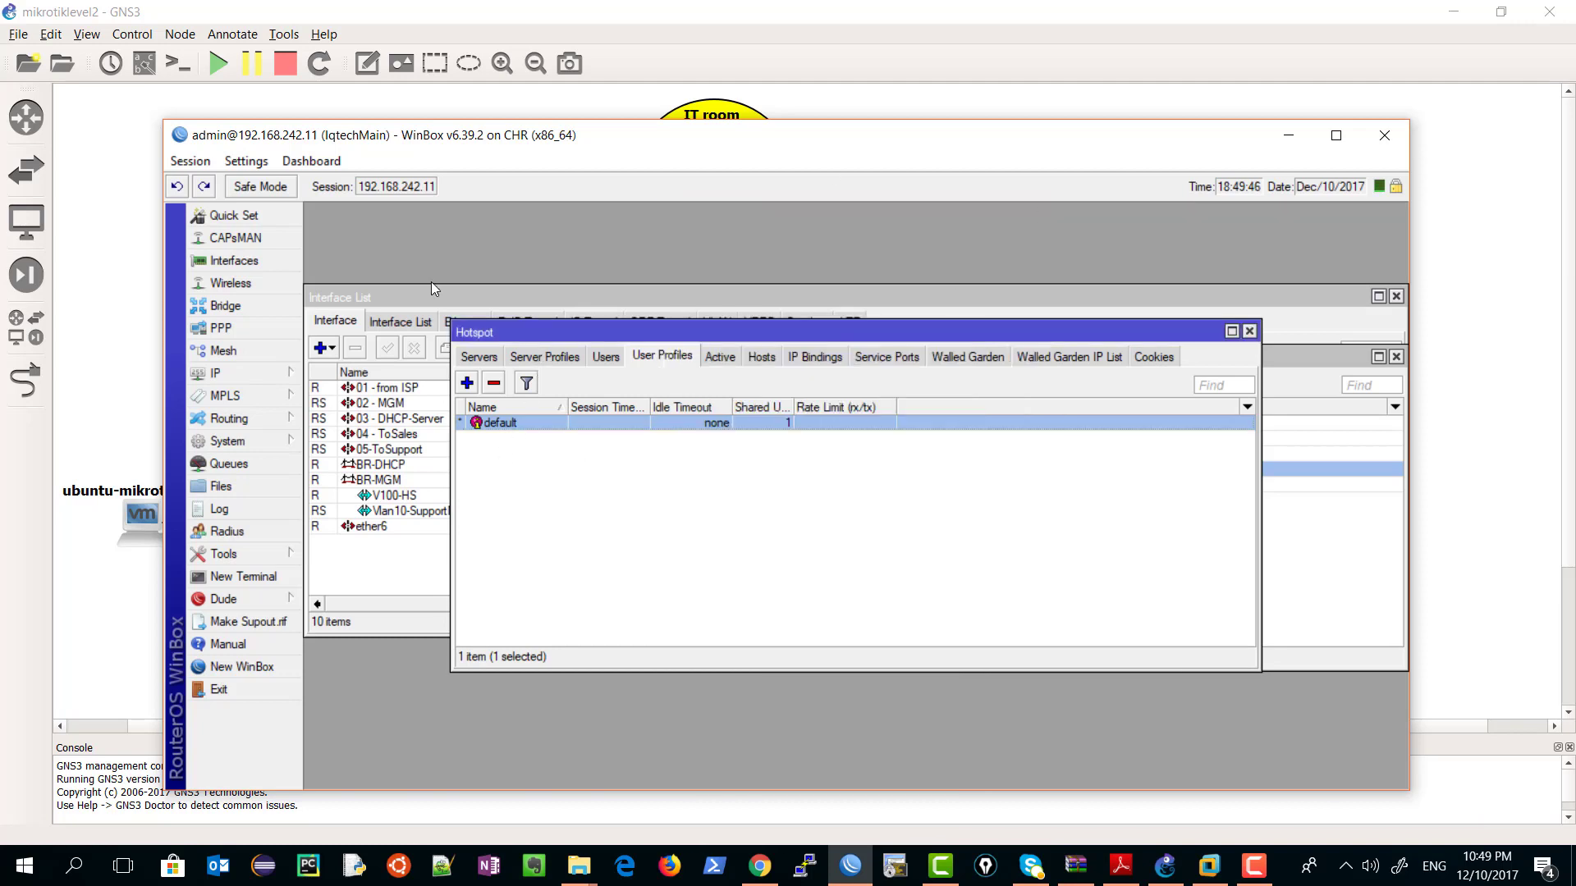
- Reopen hsprof1, view the user profiles offered for trial users, and close it without changes
left_click(544, 356)
double_click(598, 439)
left_click(919, 722)
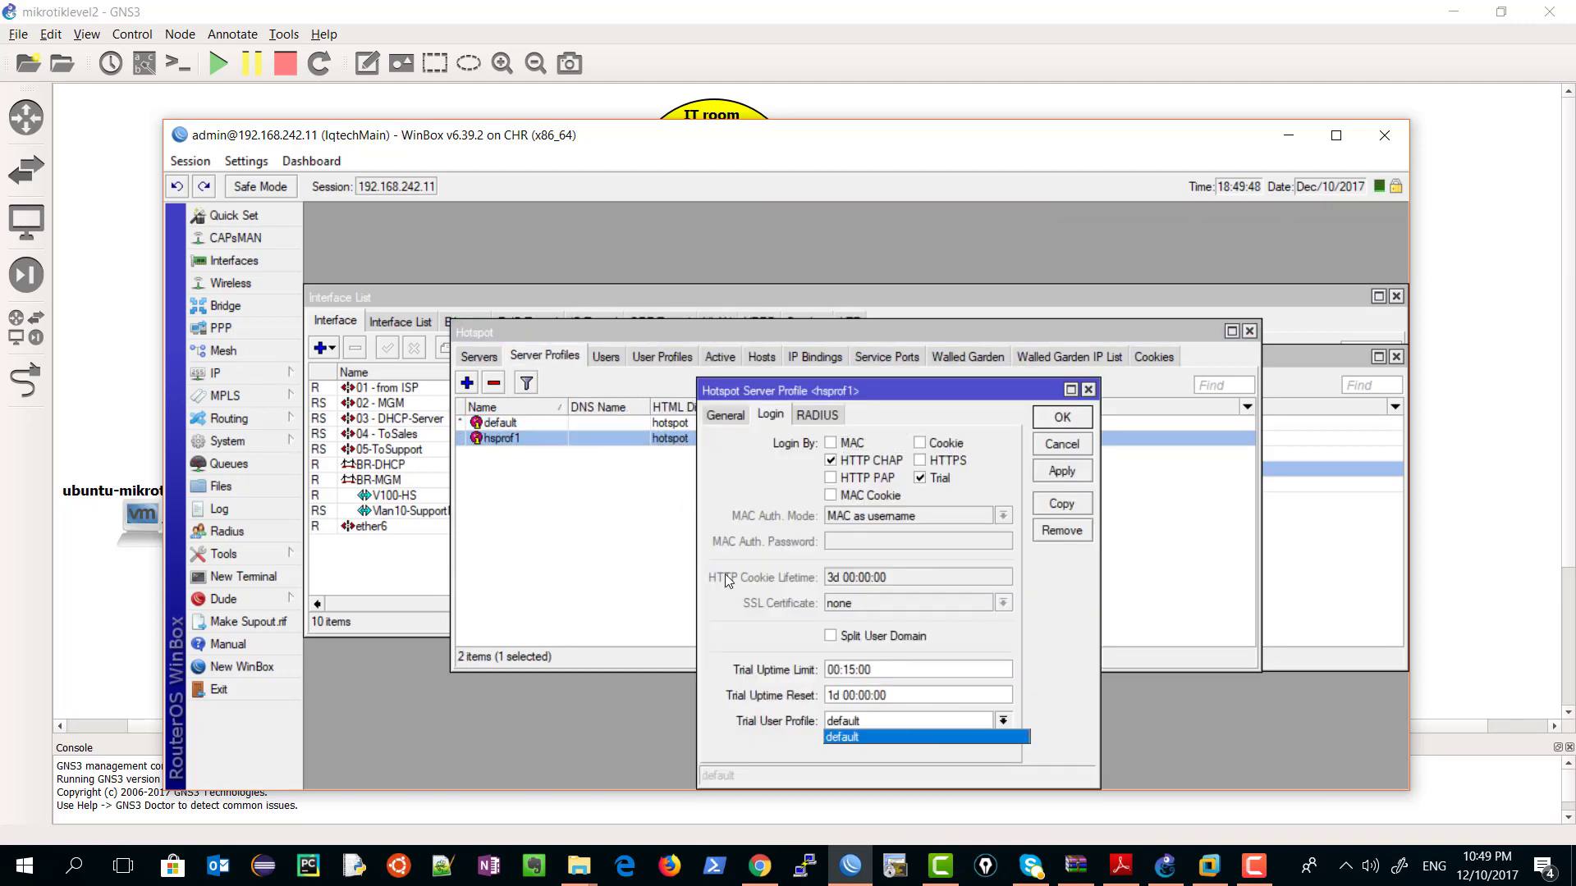
left_click(626, 570)
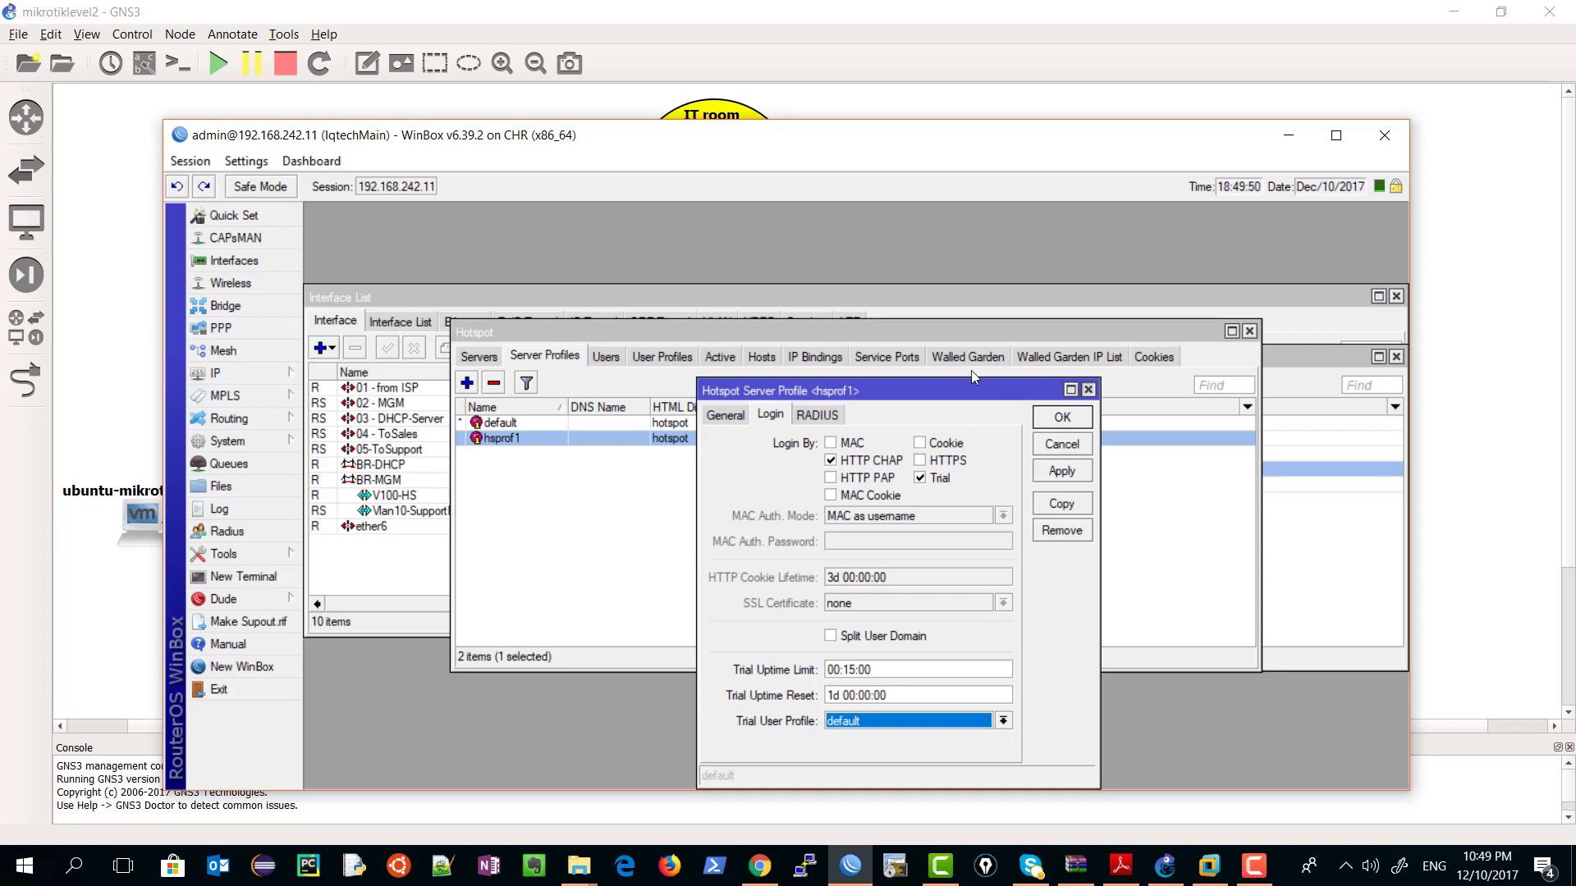
left_click(1088, 389)
- Add a hotspot user profile named 1M, leaving its other settings at their defaults
left_click(639, 358)
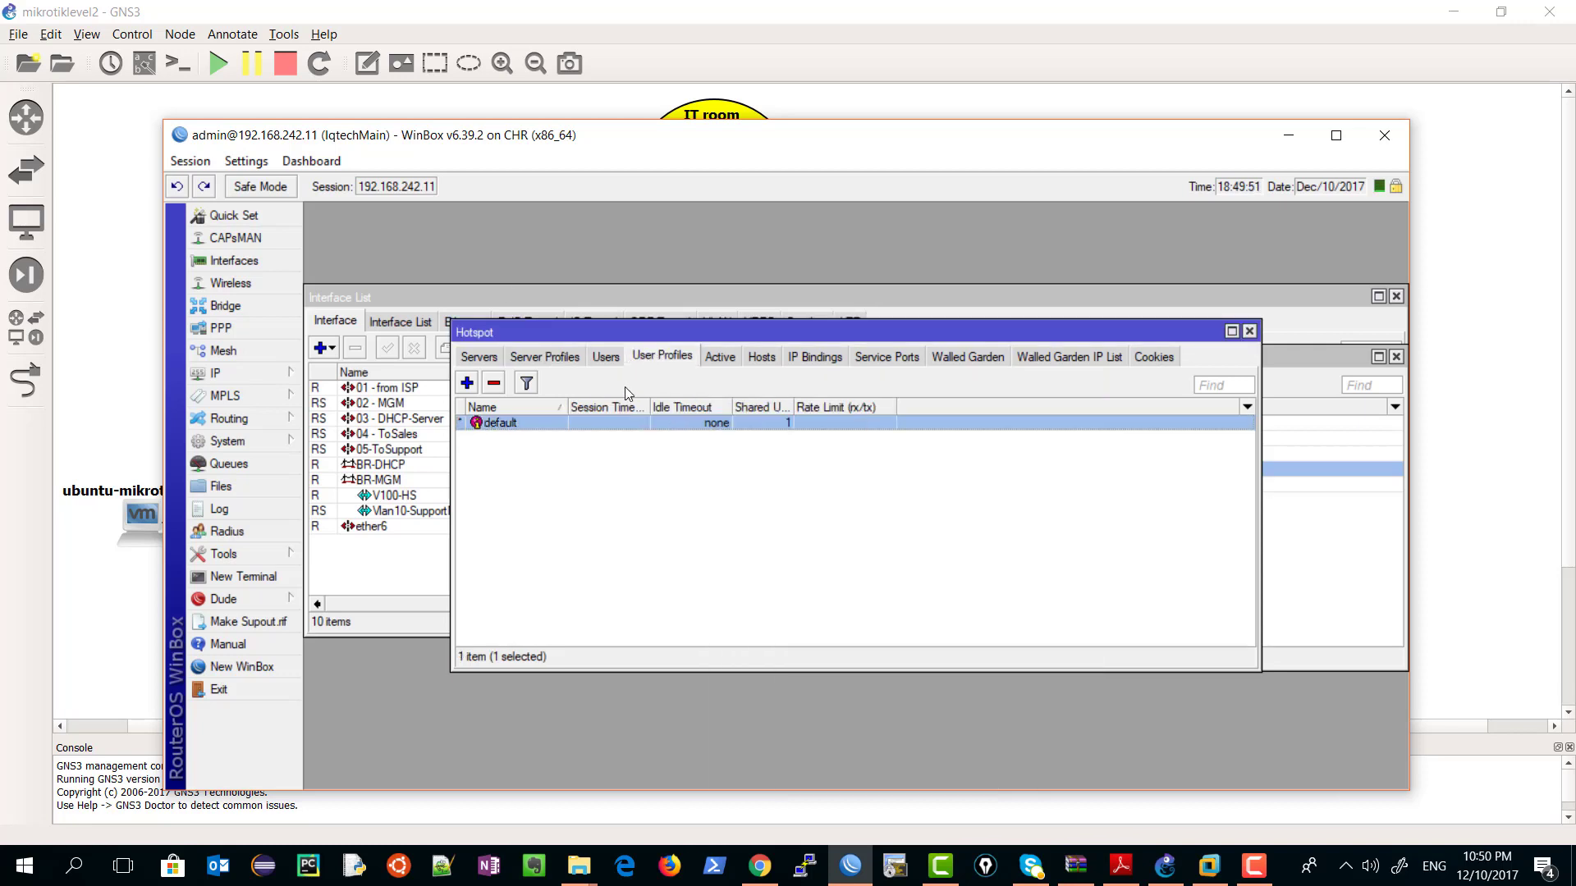
left_click(467, 383)
type("1M")
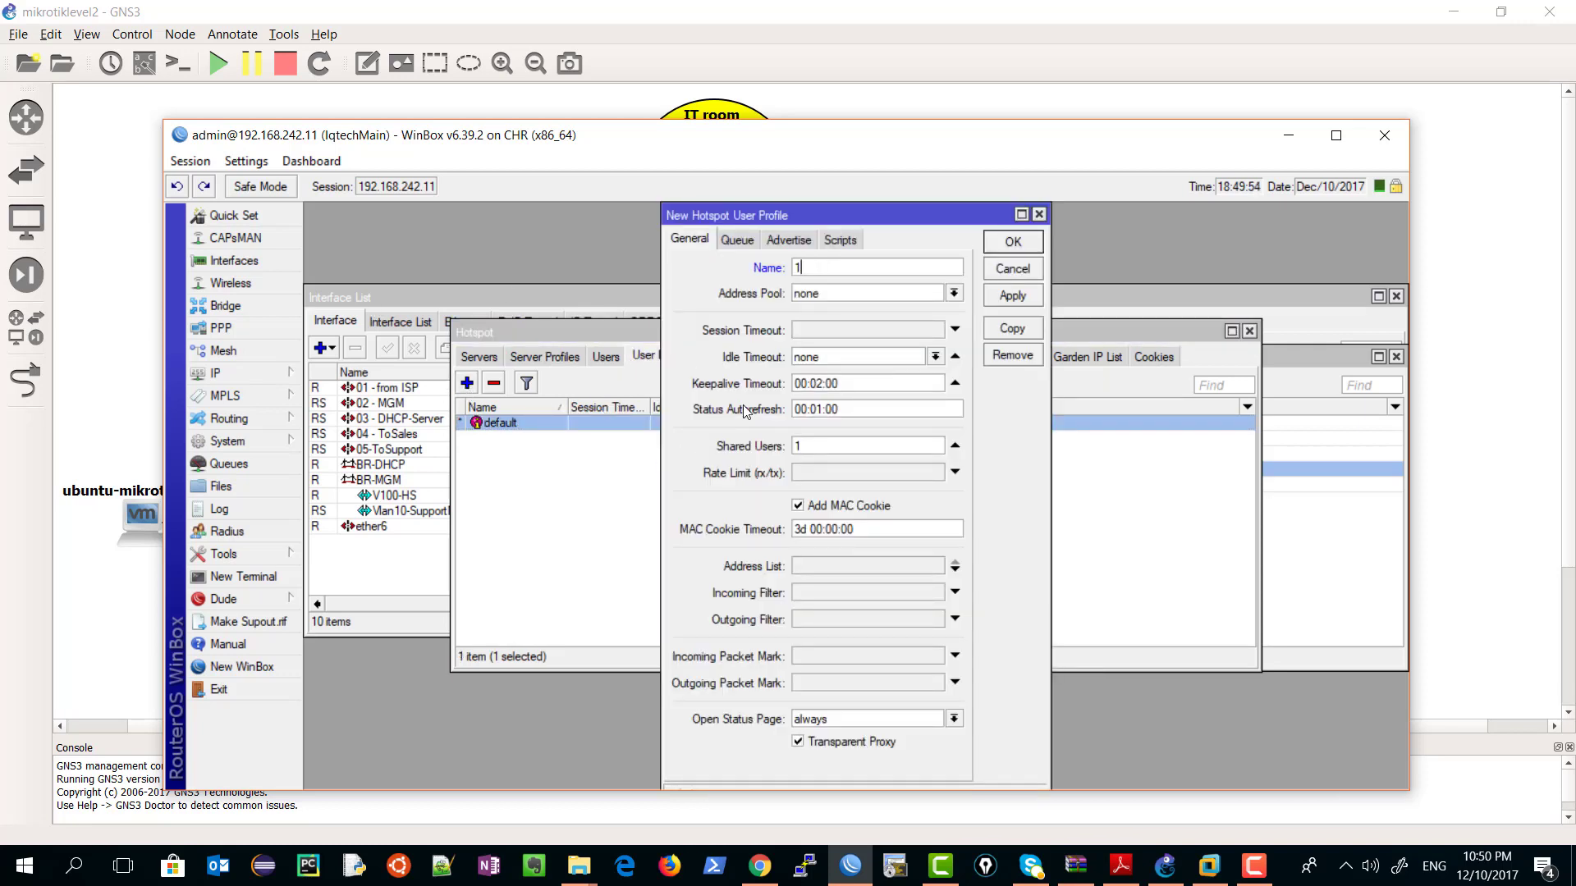
left_click(1006, 298)
left_click(1000, 246)
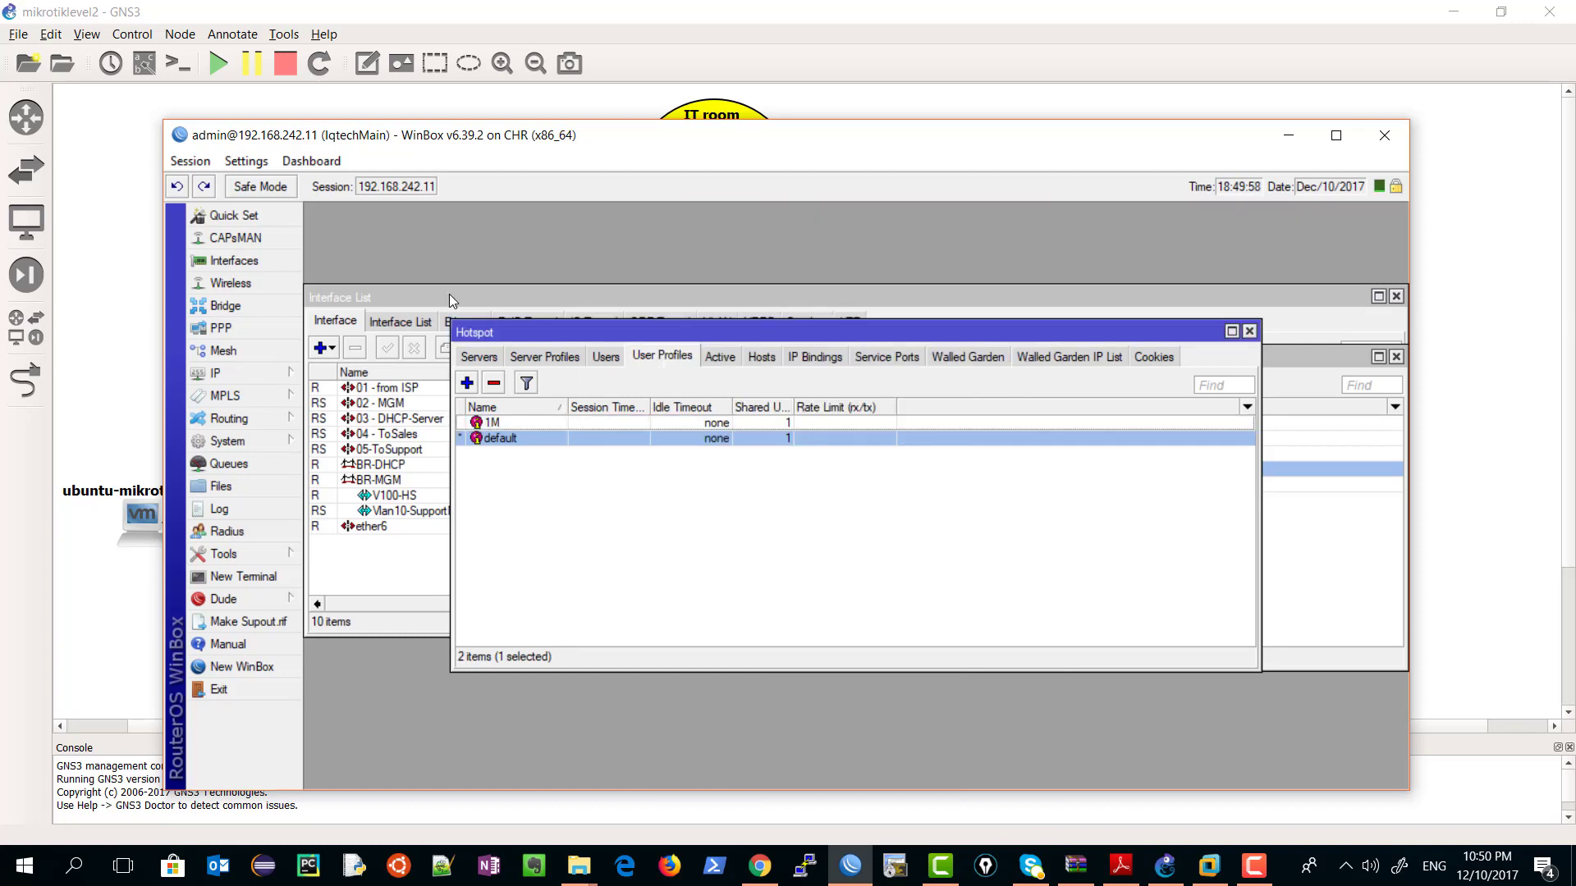
- Select default as the Trial User Profile of server profile hsprof1 and save the profile
left_click(555, 358)
double_click(548, 442)
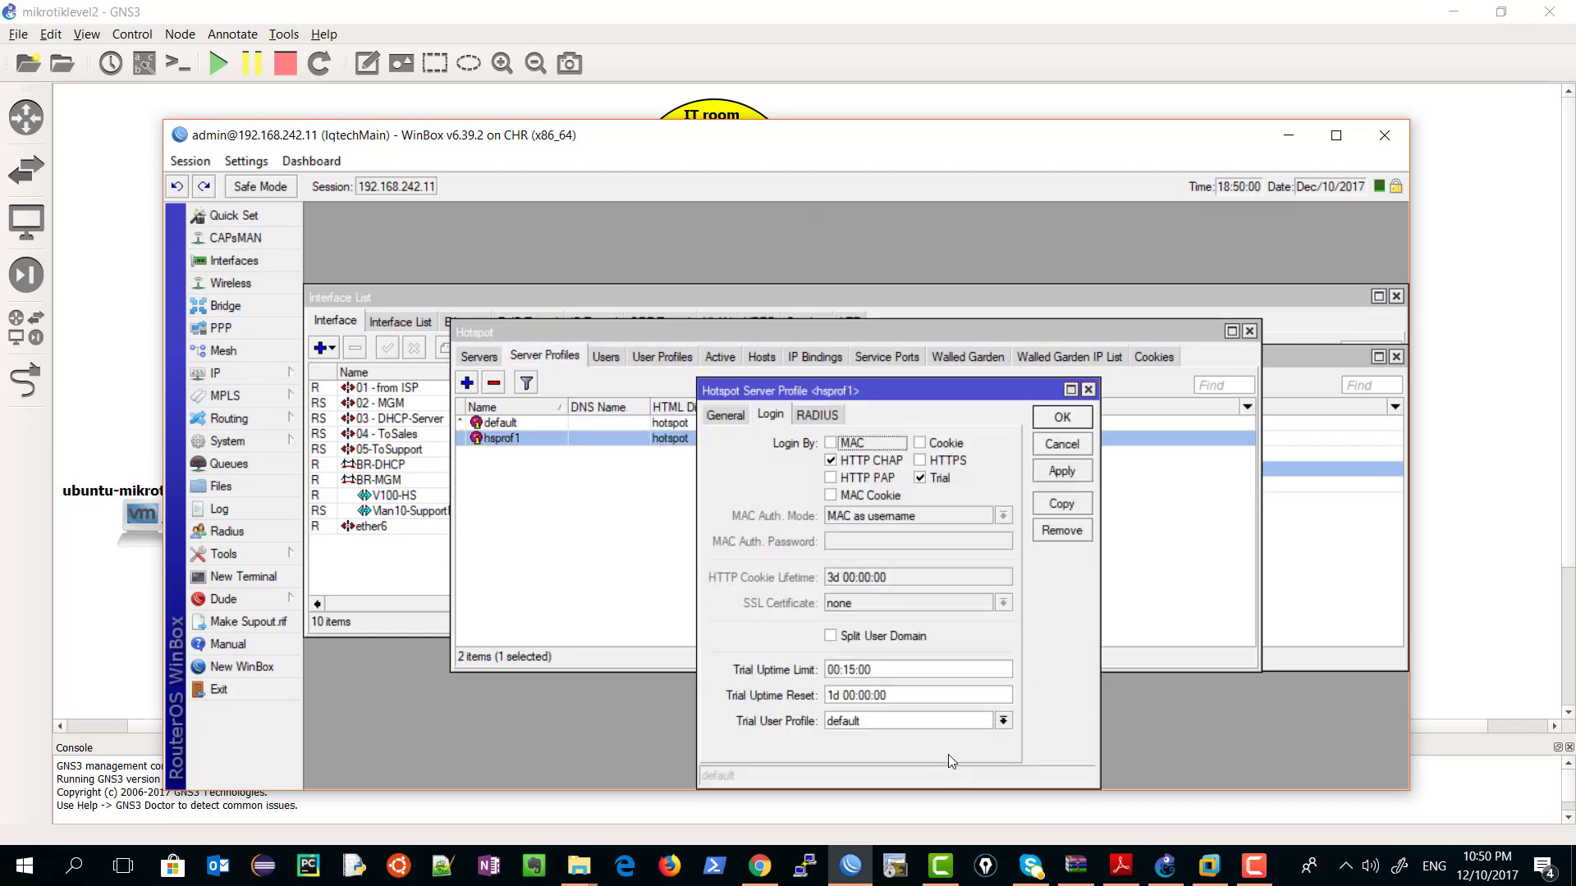
left_click(1002, 721)
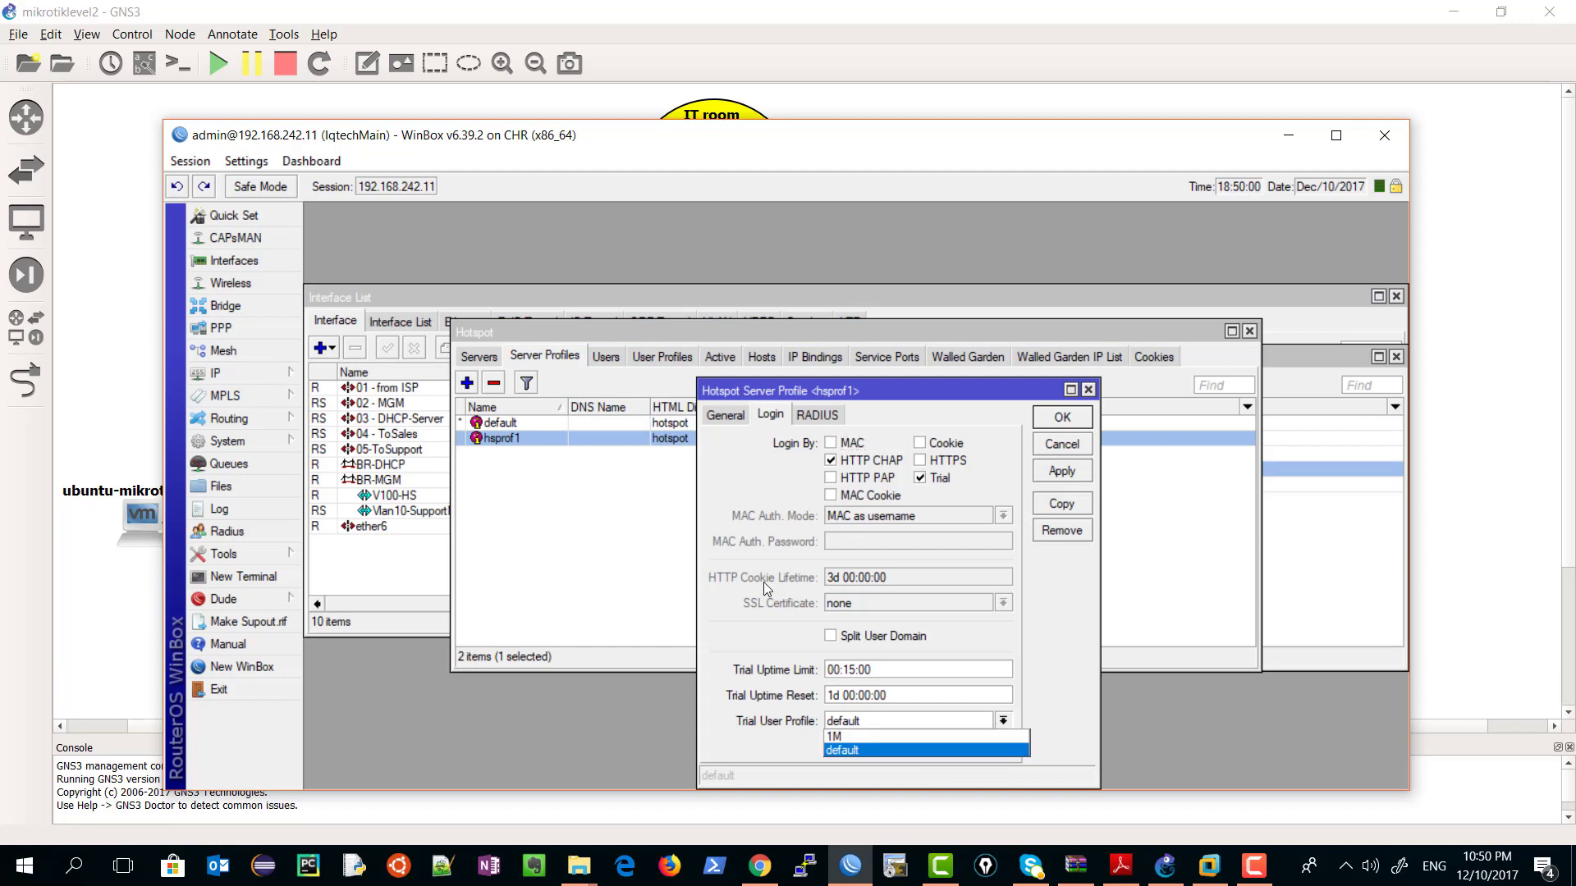
left_click(839, 750)
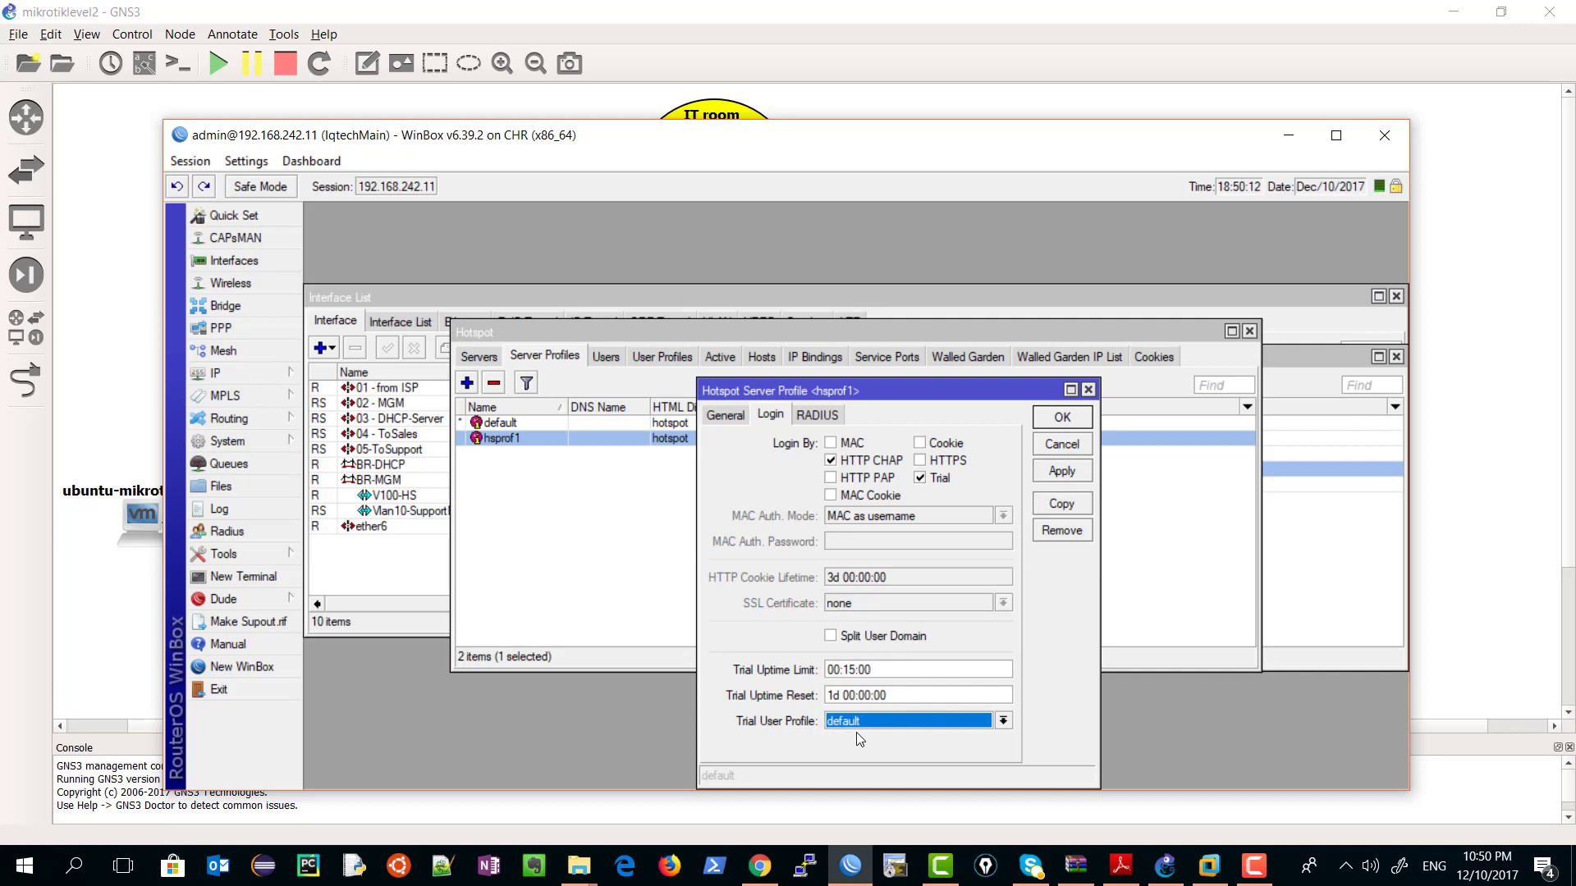
left_click(1057, 471)
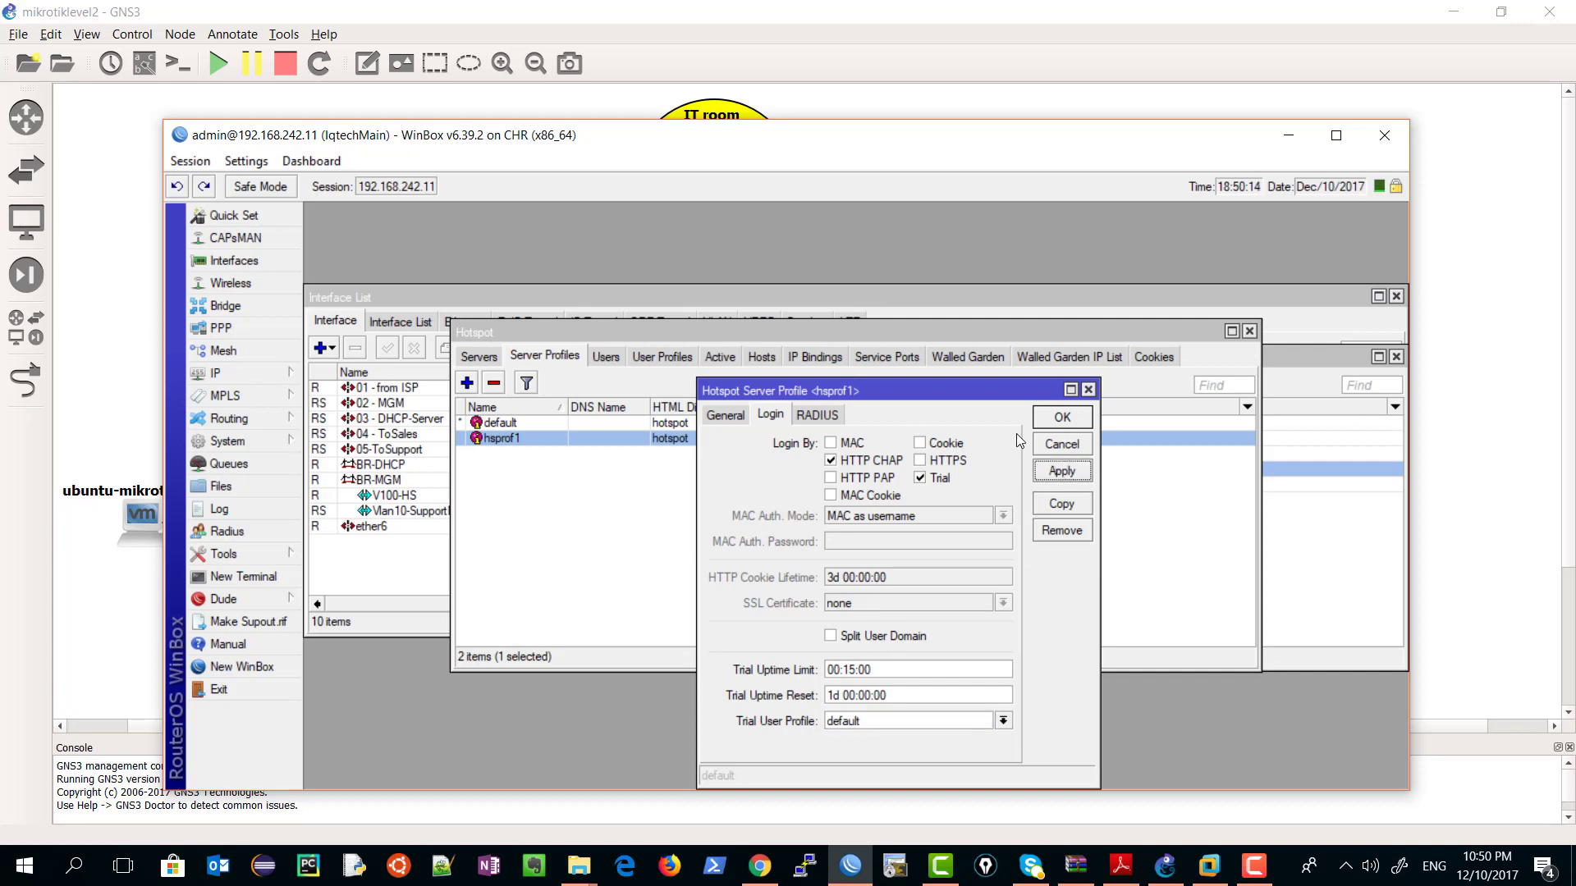
left_click(1076, 422)
- Switch to the Ubuntu virtual machine, reload the hotspot login page, and log in through the free trial link
left_click(1208, 863)
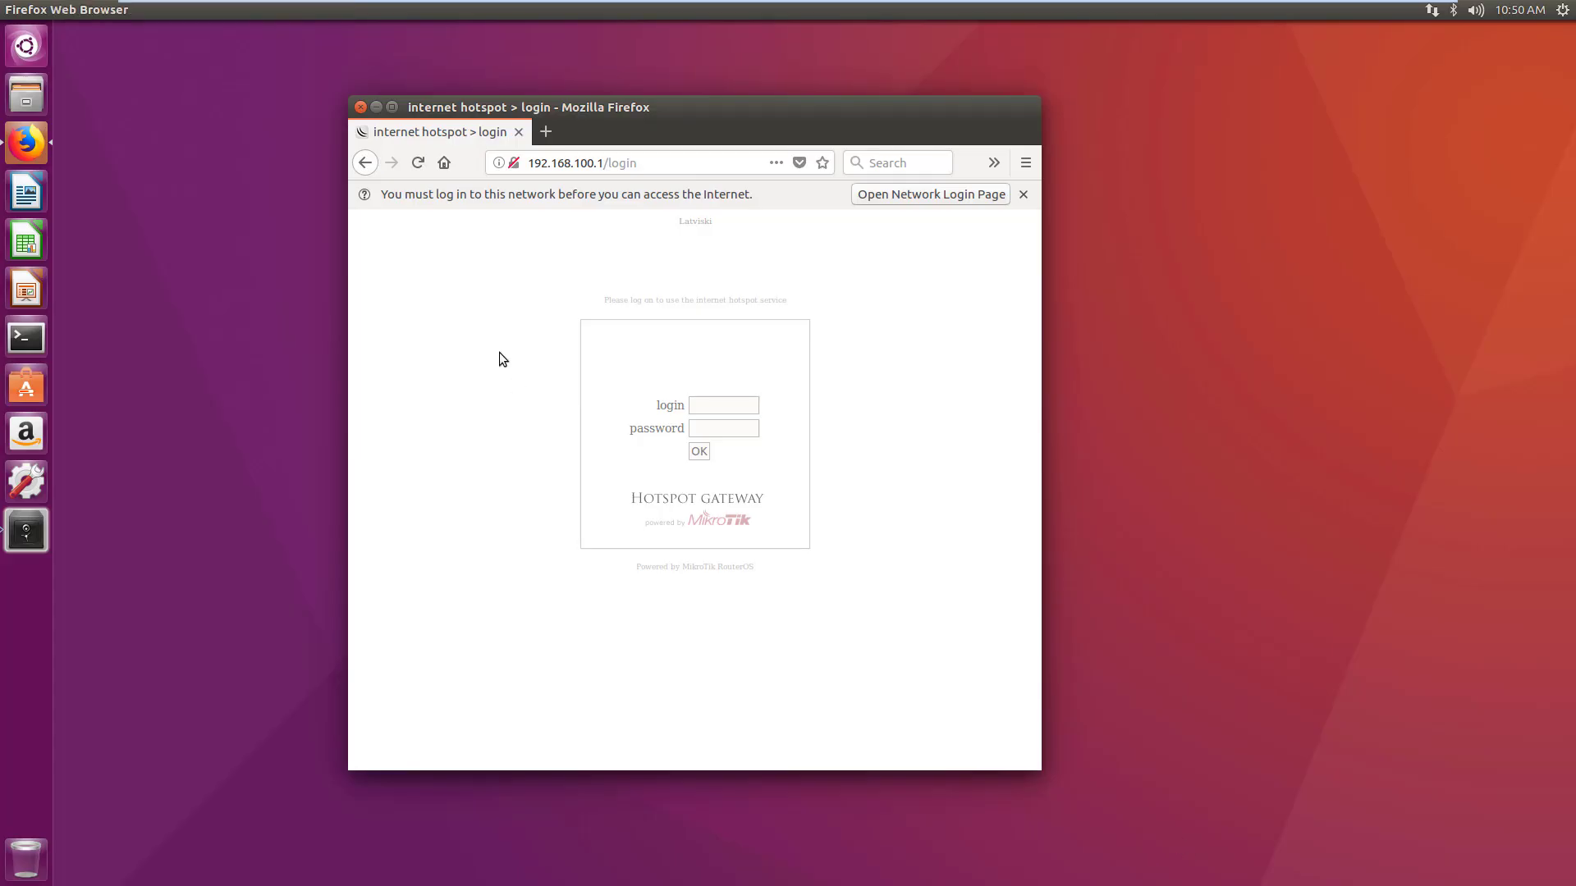
left_click(418, 163)
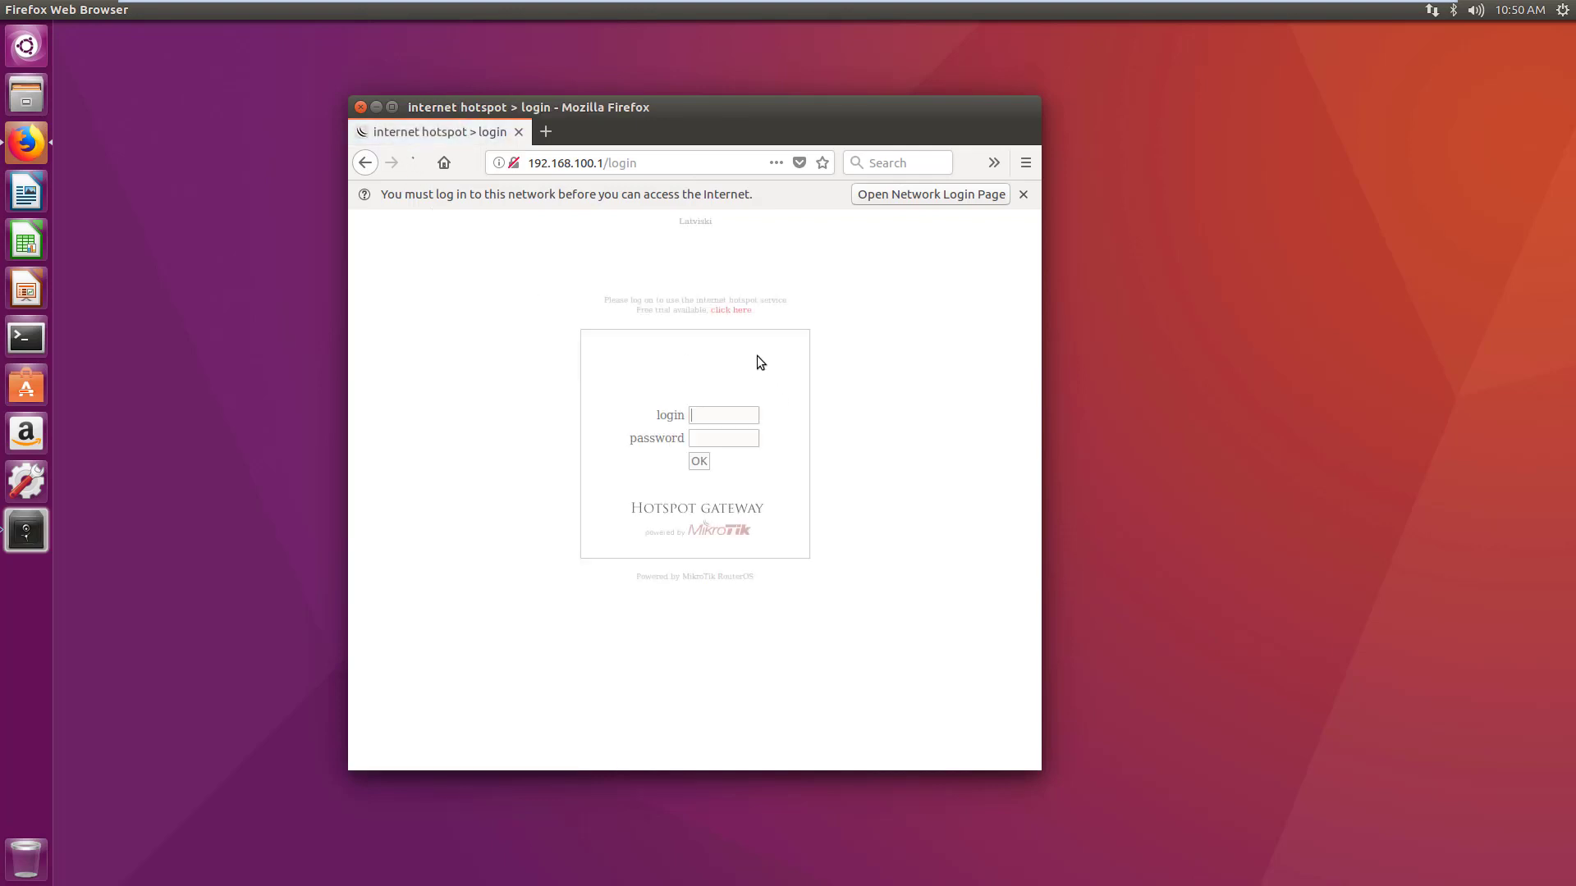
left_click(730, 311)
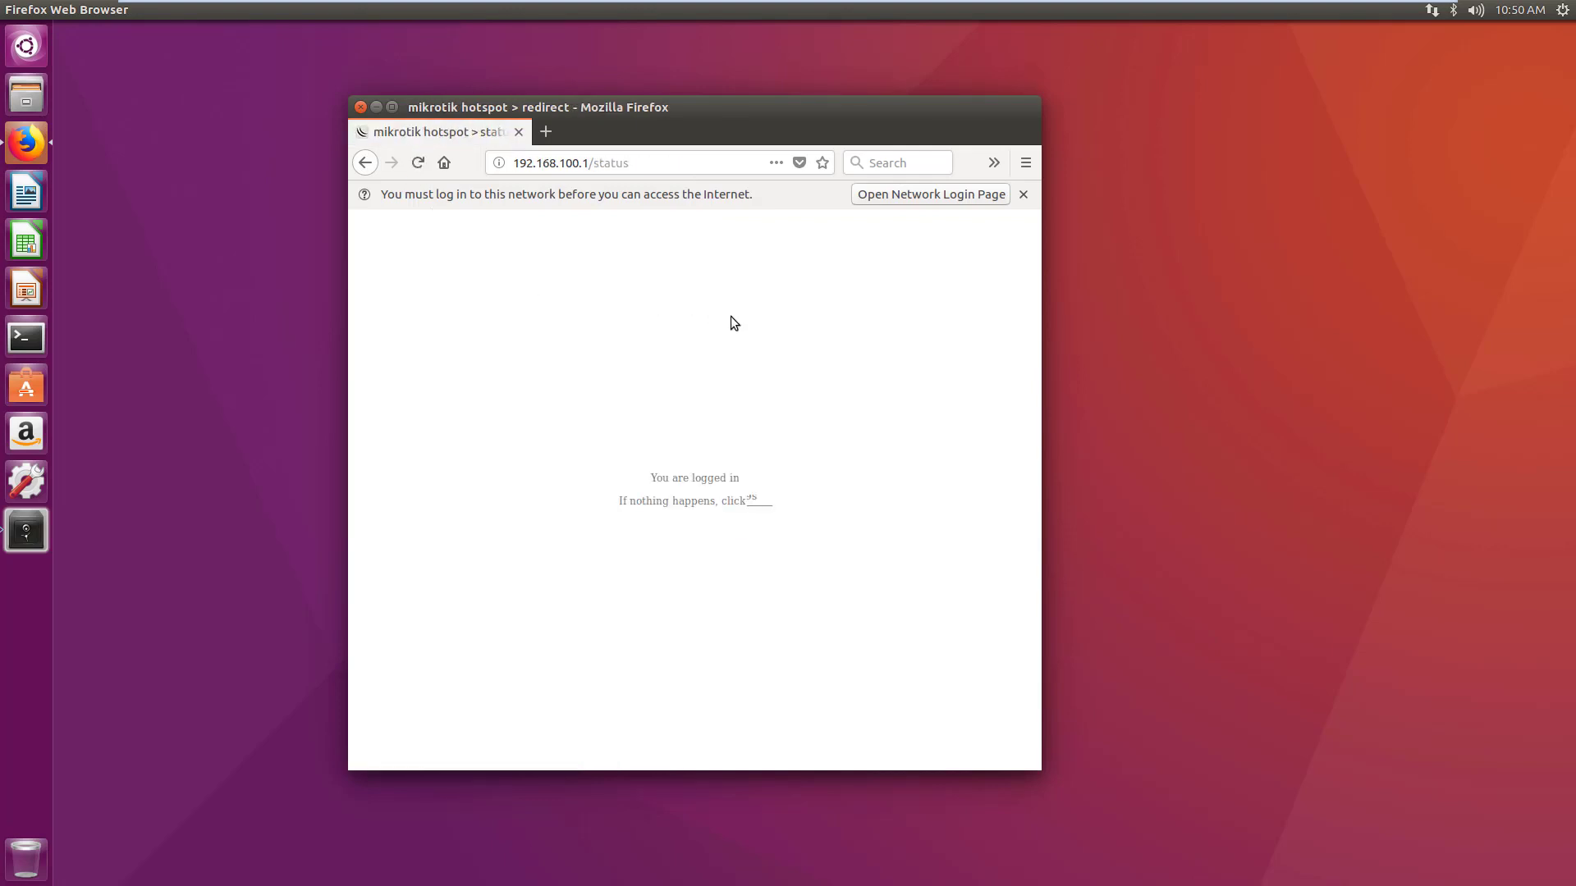
- Load google.com in the browser to test internet access as a trial user
left_click(530, 157)
type("g")
double_click(548, 165)
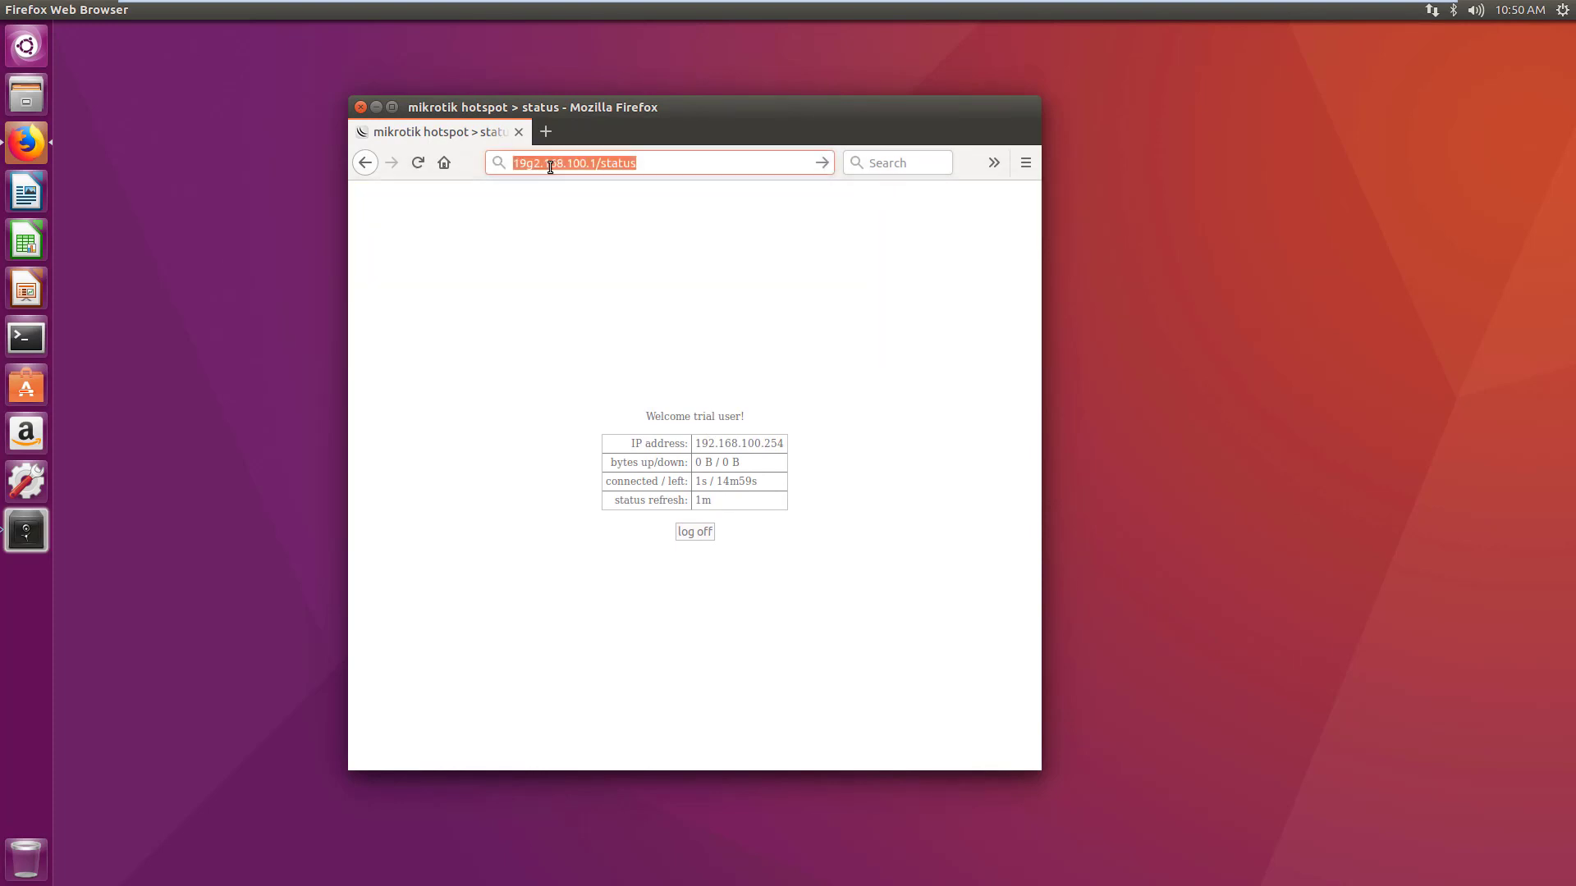
type("google.com/")
key("Return")
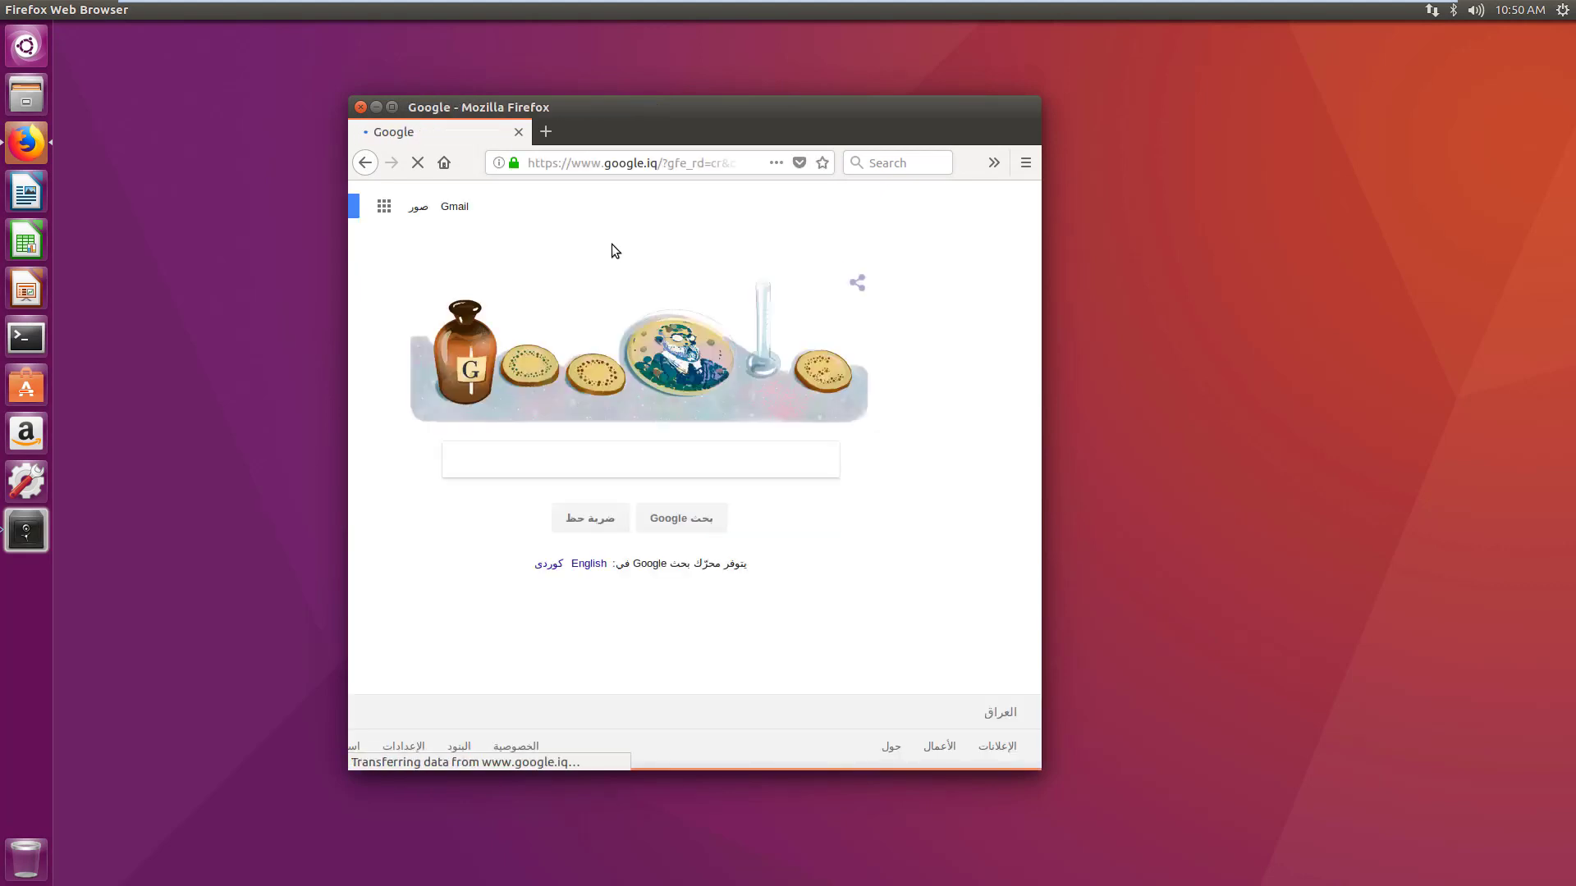
- Return to the hotspot status page, log off the trial session, and refresh the page
left_click(366, 164)
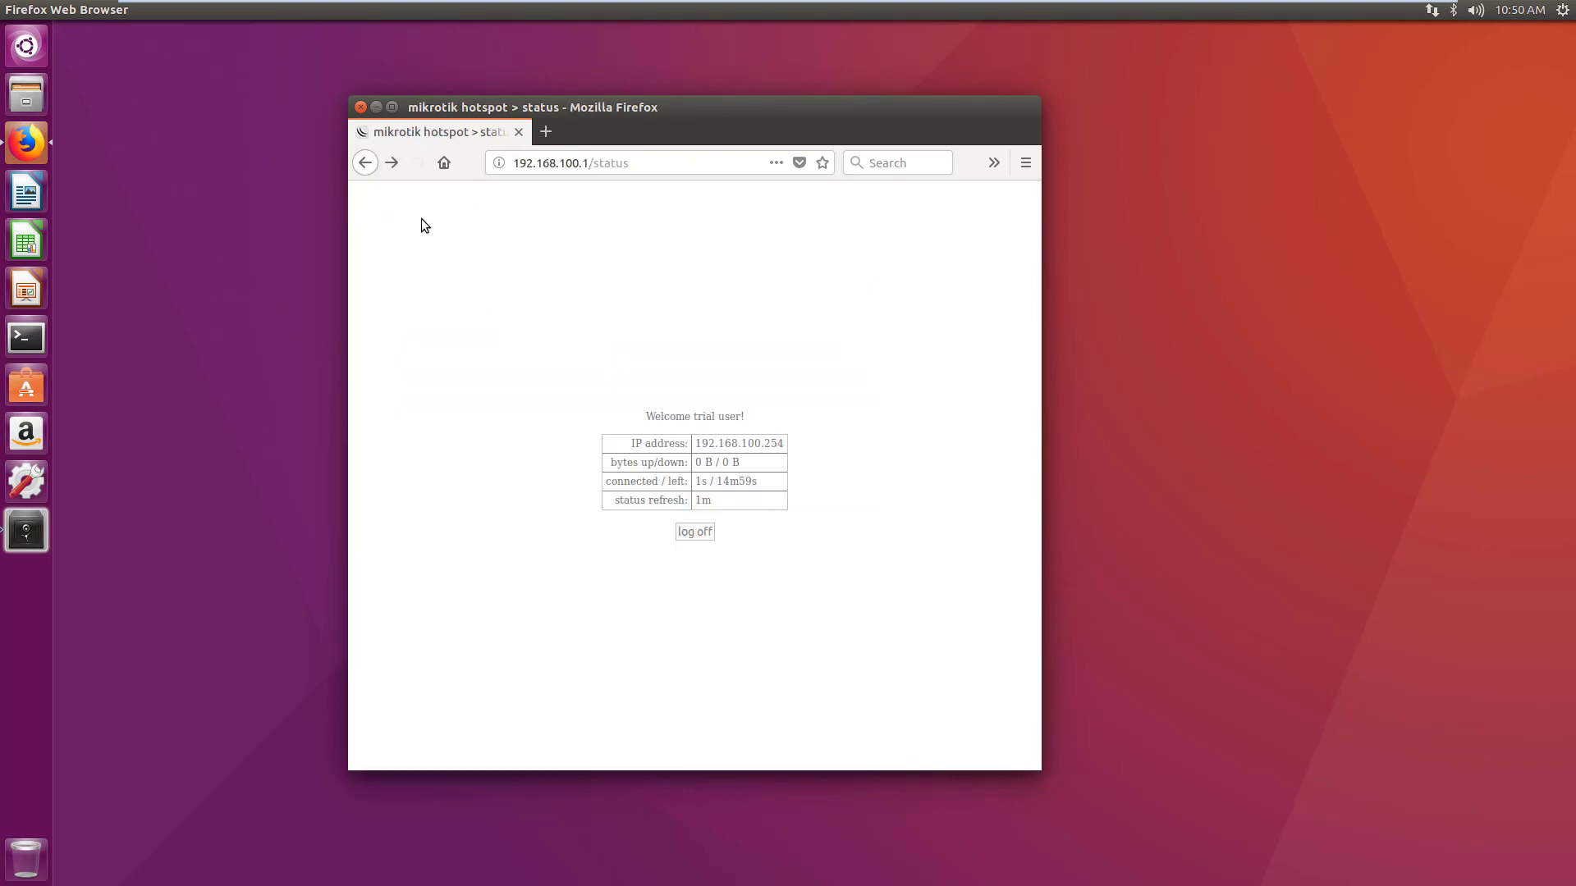
left_click(694, 532)
left_click(419, 164)
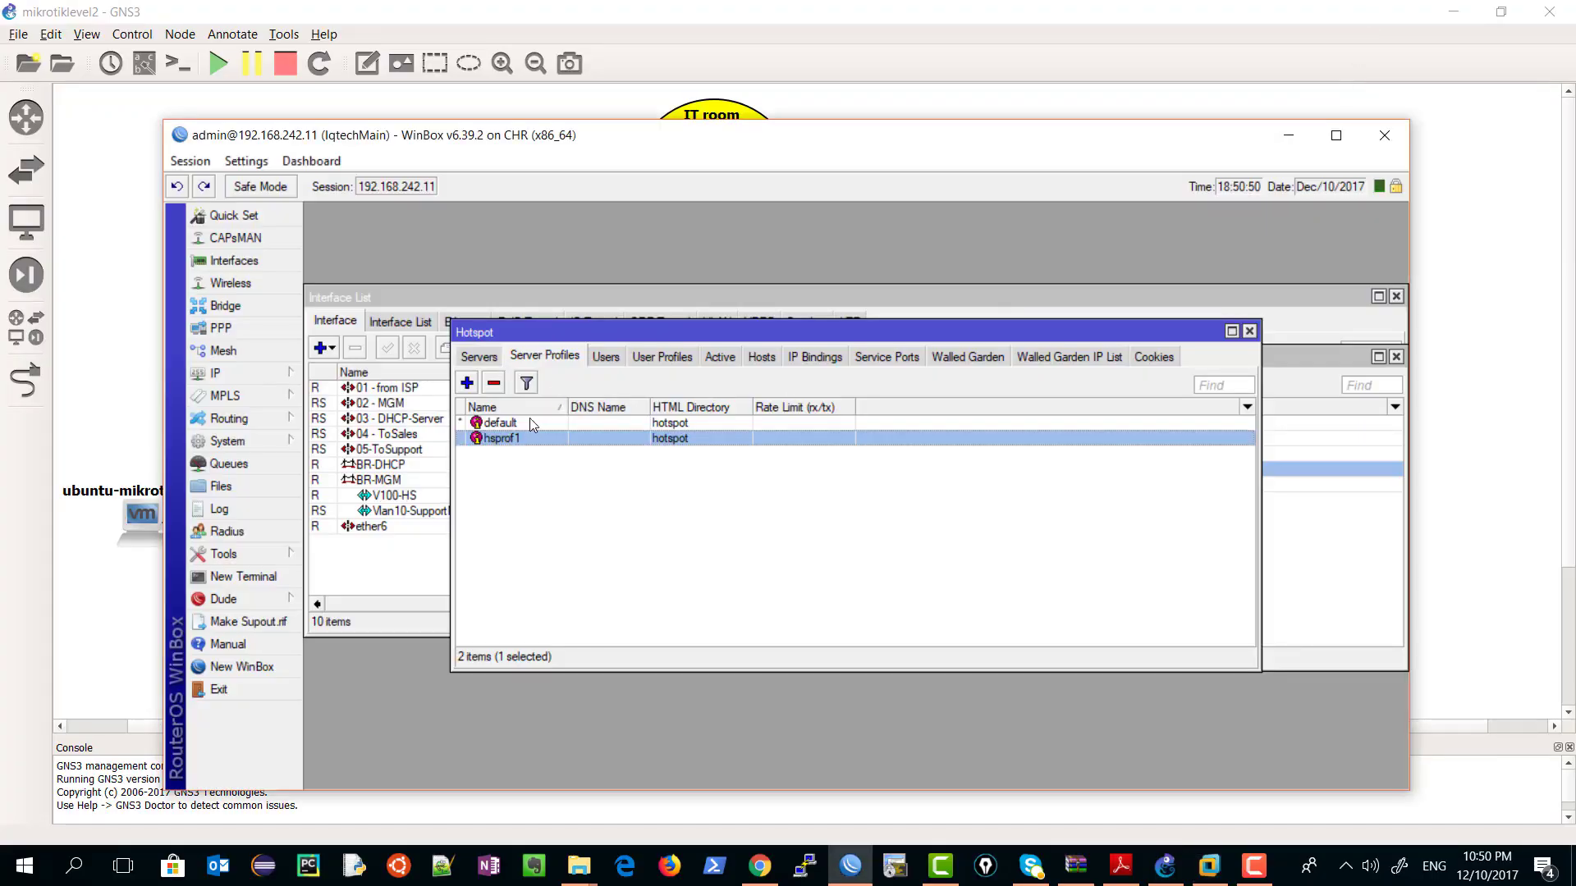
- Enable the Cookie login method in server profile hsprof1 in WinBox and save the profile
double_click(603, 439)
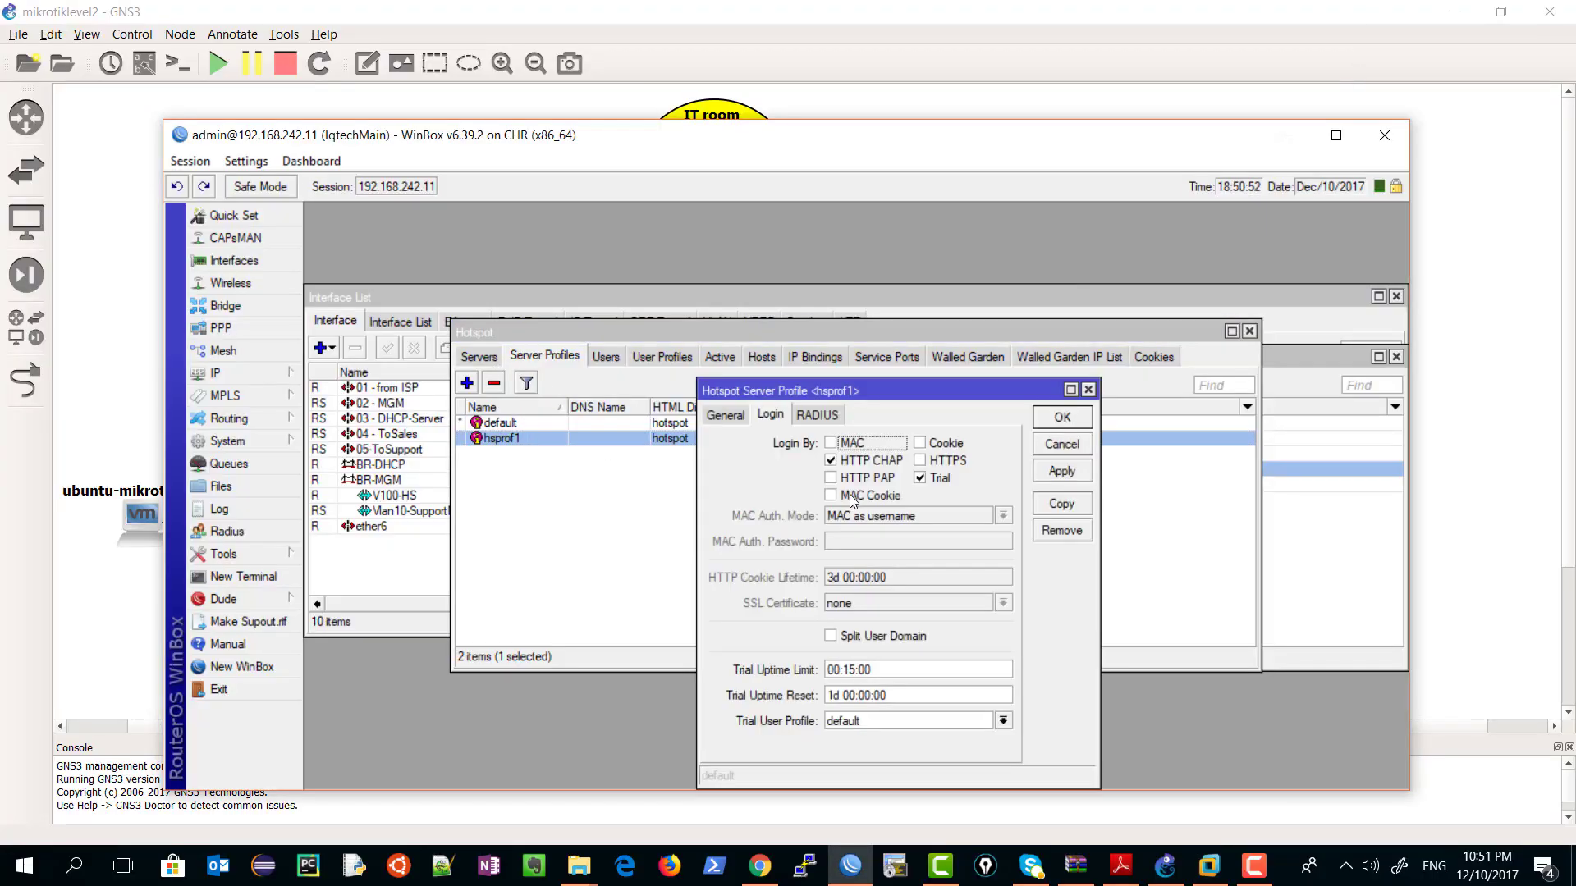
left_click(919, 443)
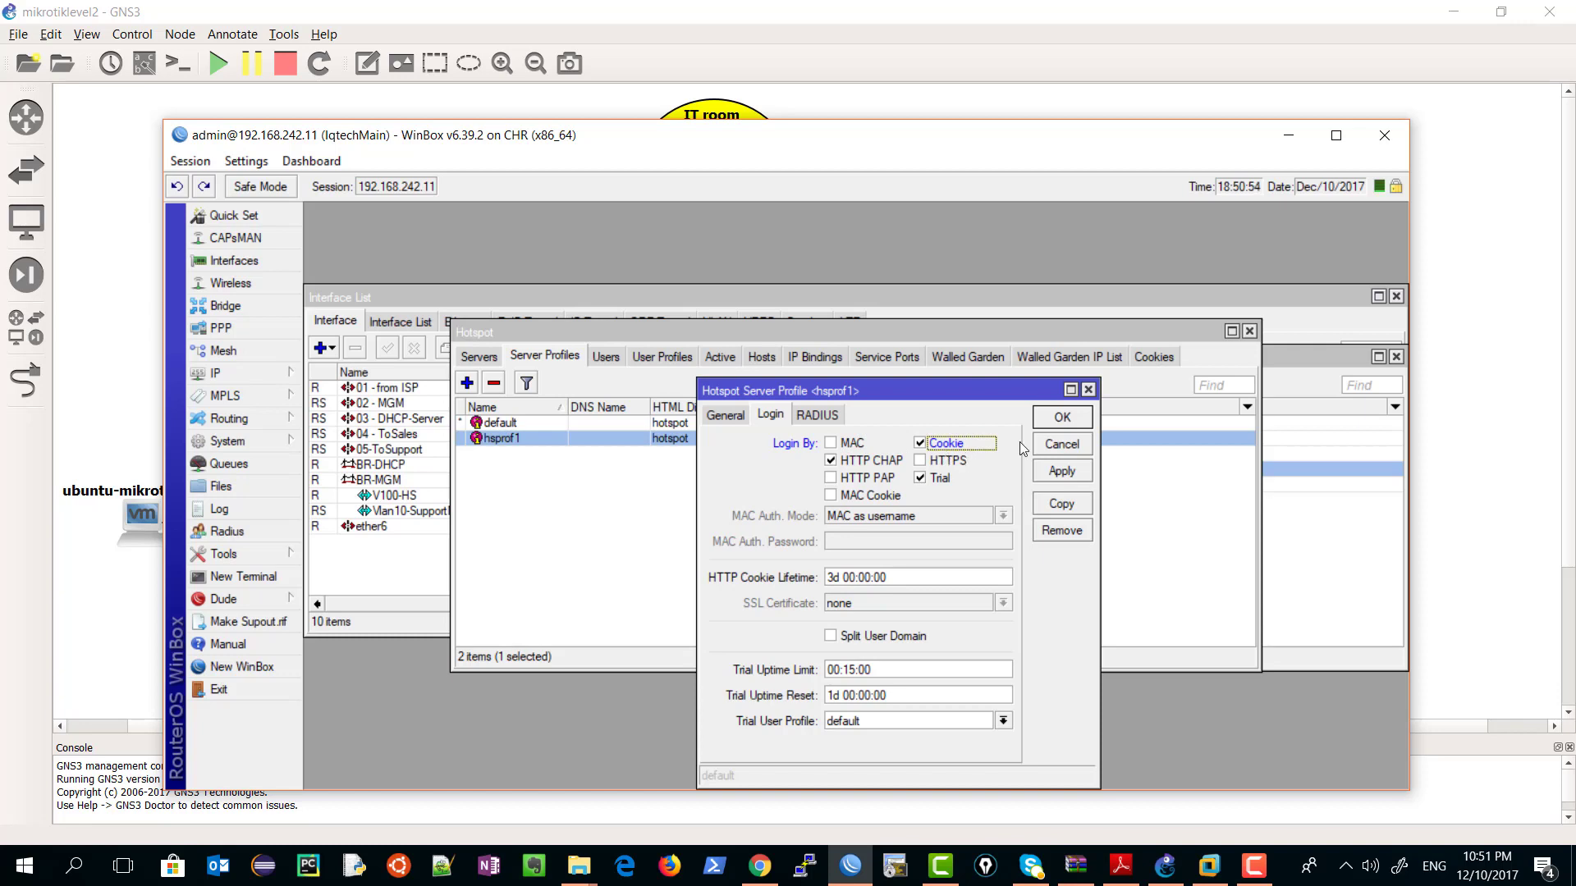
left_click(1052, 474)
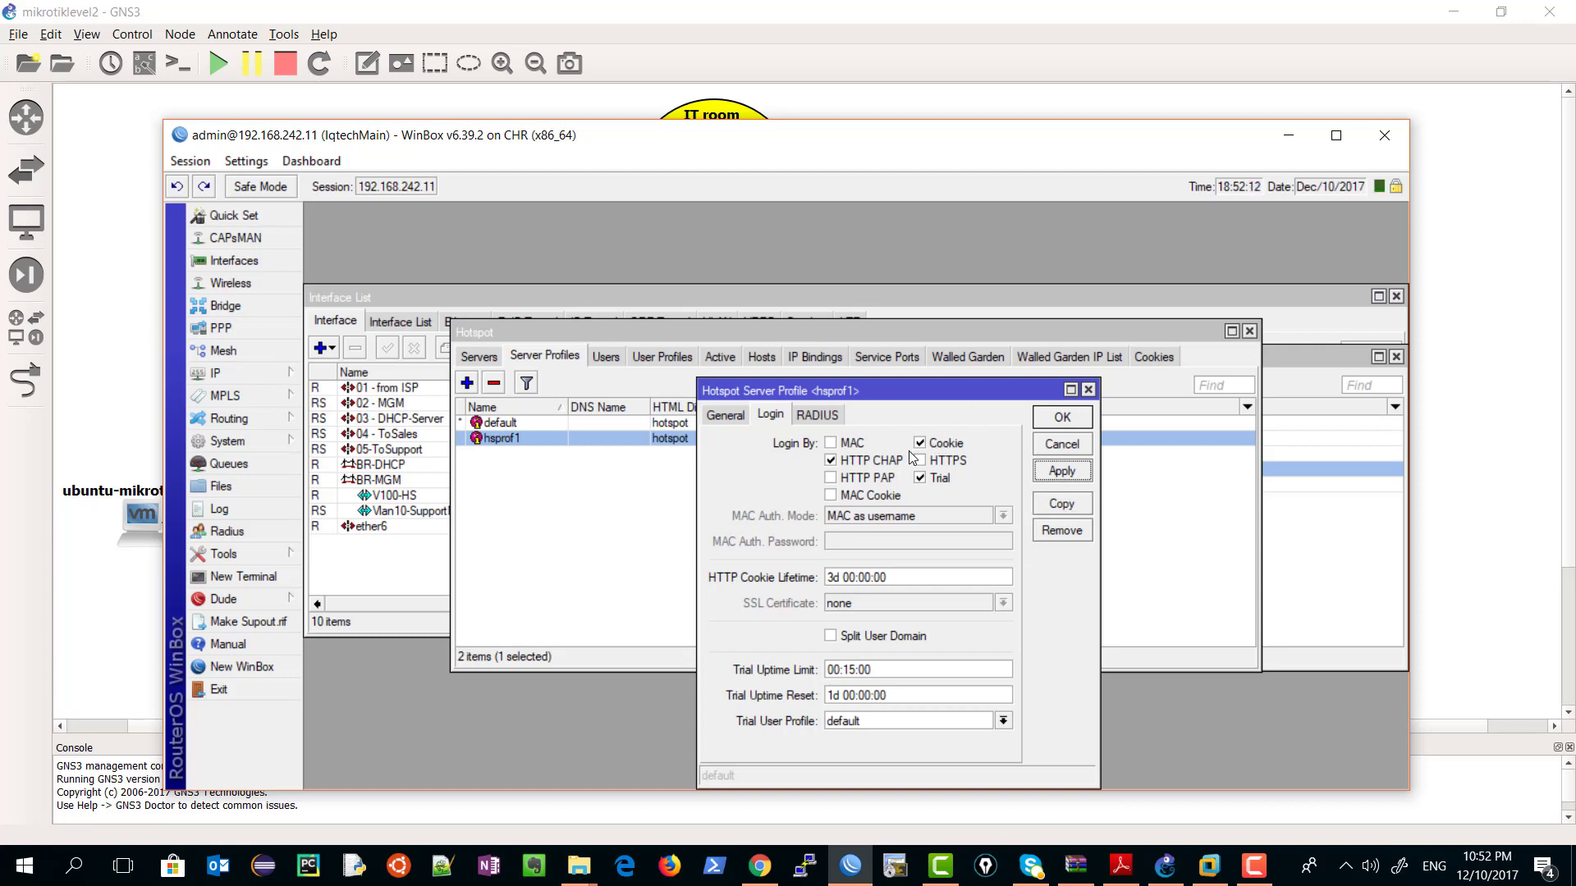
left_click(1049, 472)
left_click(1062, 471)
left_click(1061, 420)
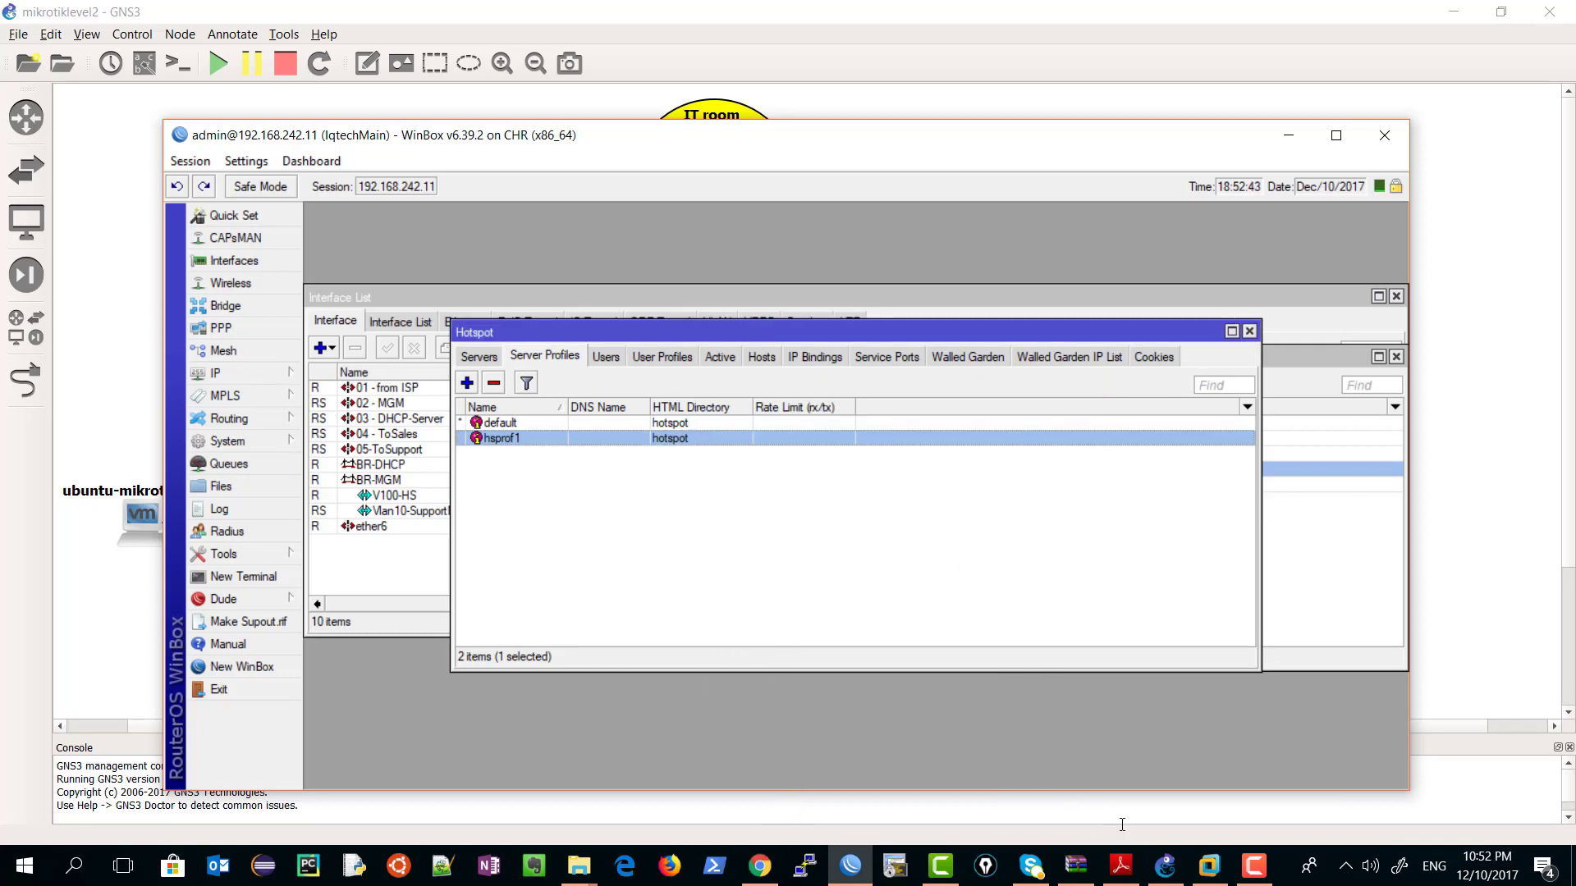
- Switch to the Ubuntu client, log in to the hotspot as admin with the password left empty, and reload the status page
left_click(1253, 866)
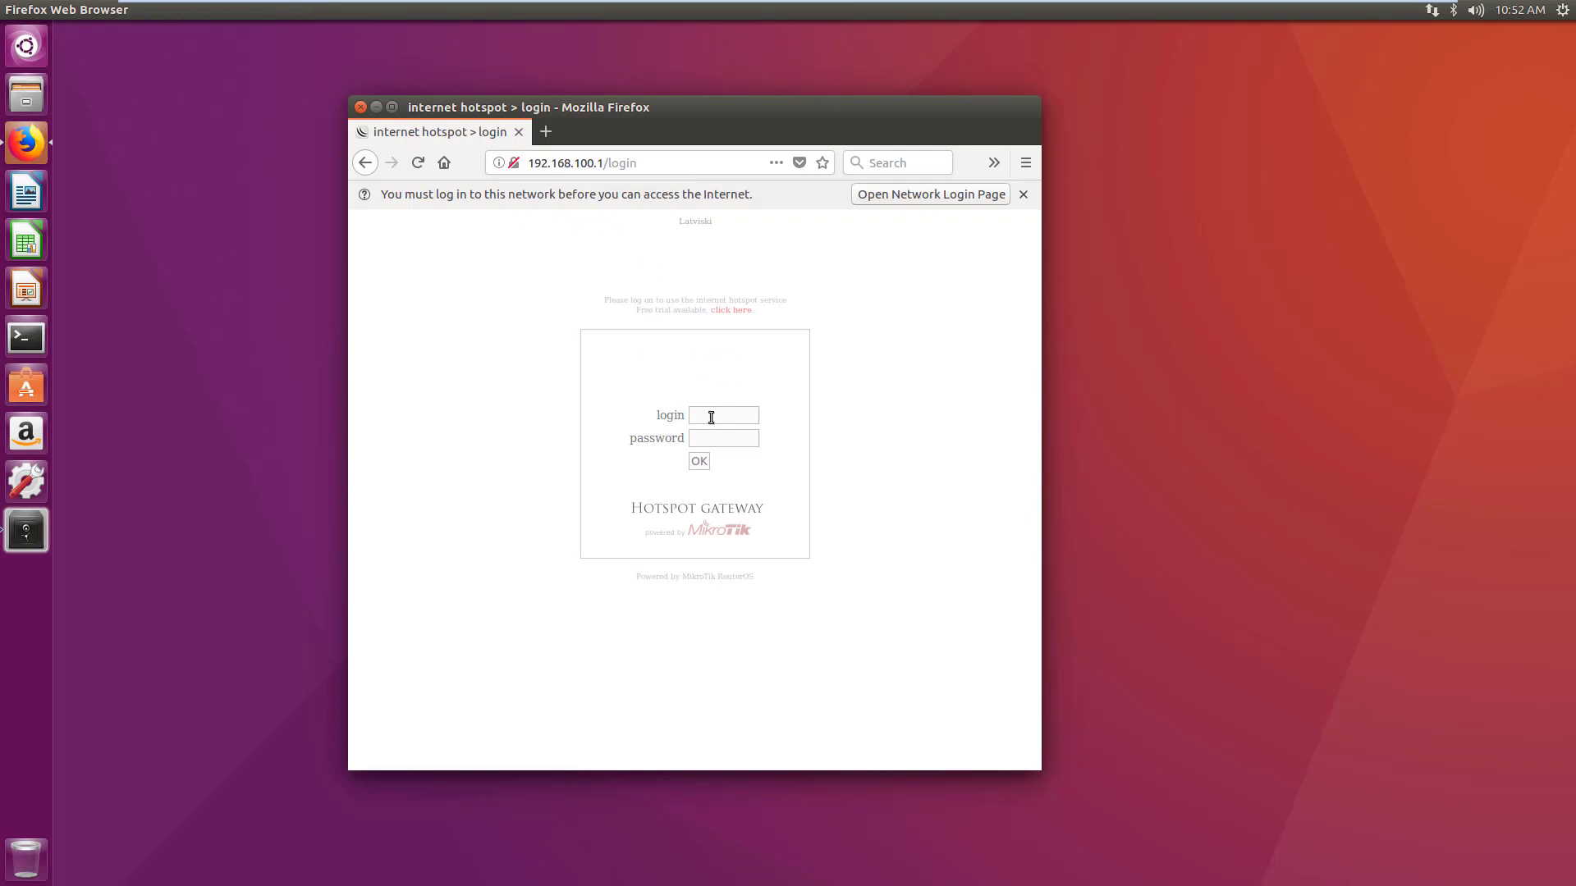
type("admin")
key("Return")
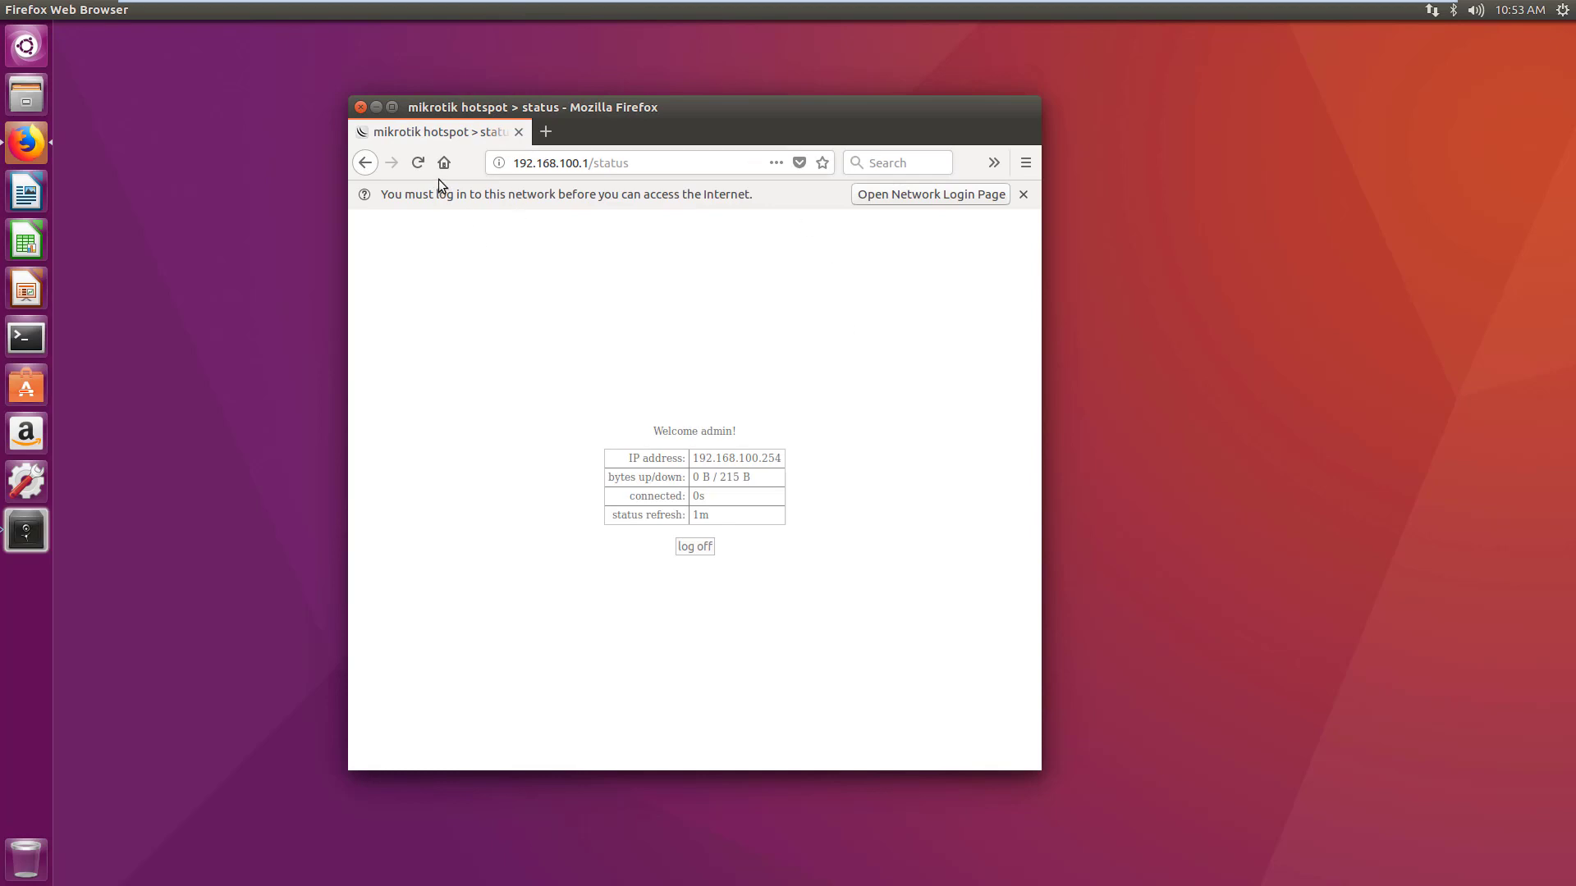
left_click(419, 162)
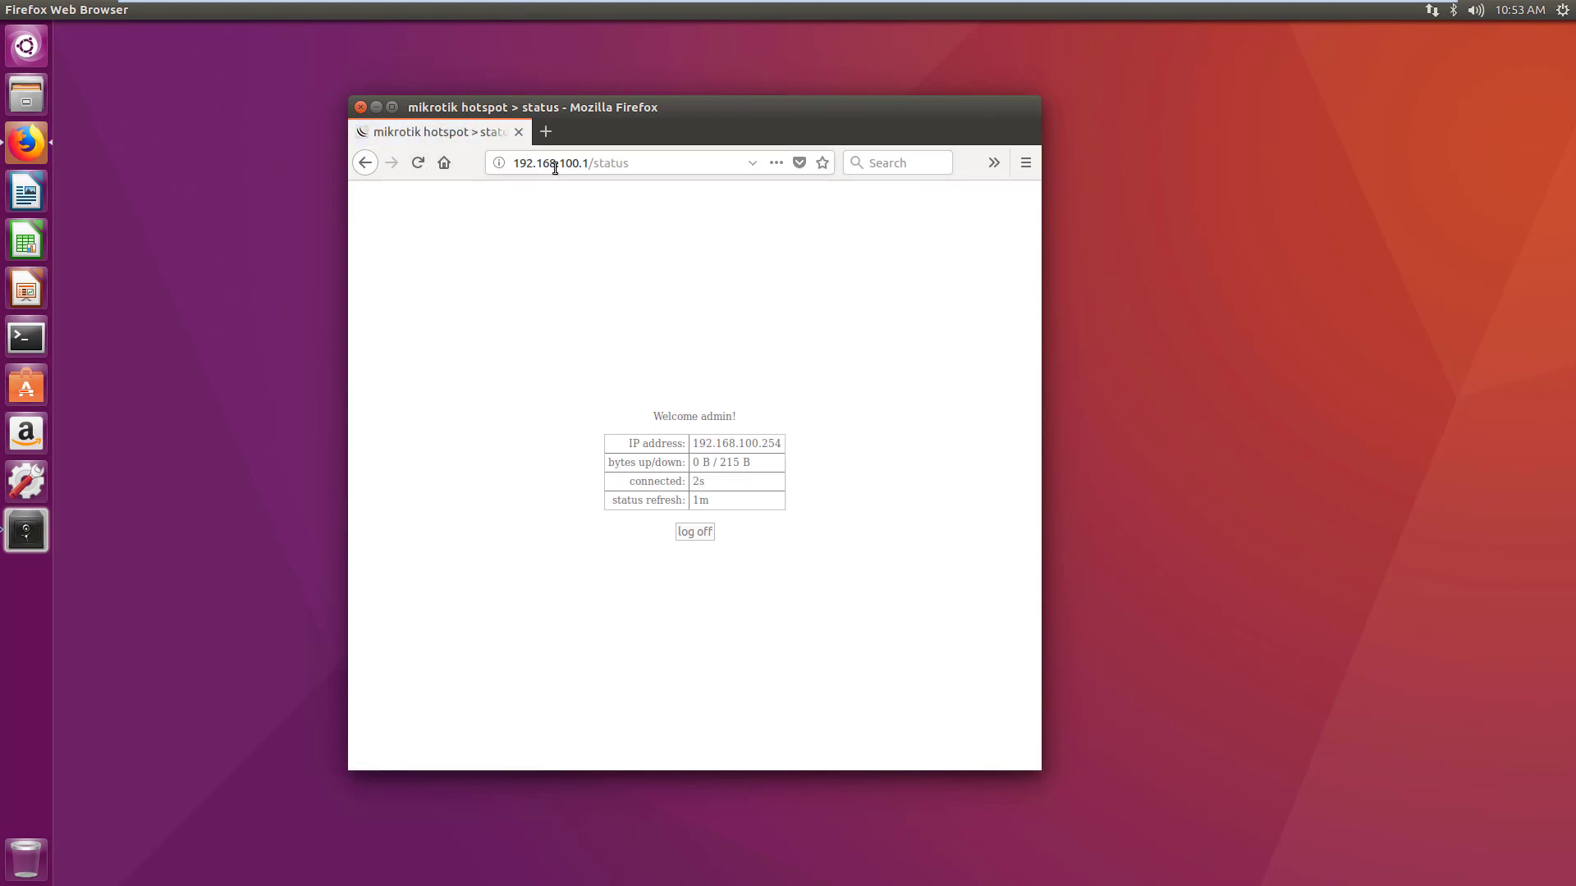
- Log off the admin session, refresh the page to test cookie login, and highlight the welcome message
left_click(703, 537)
left_click(416, 161)
left_click(419, 163)
left_click_drag(663, 419, 741, 417)
left_click_drag(637, 419, 721, 362)
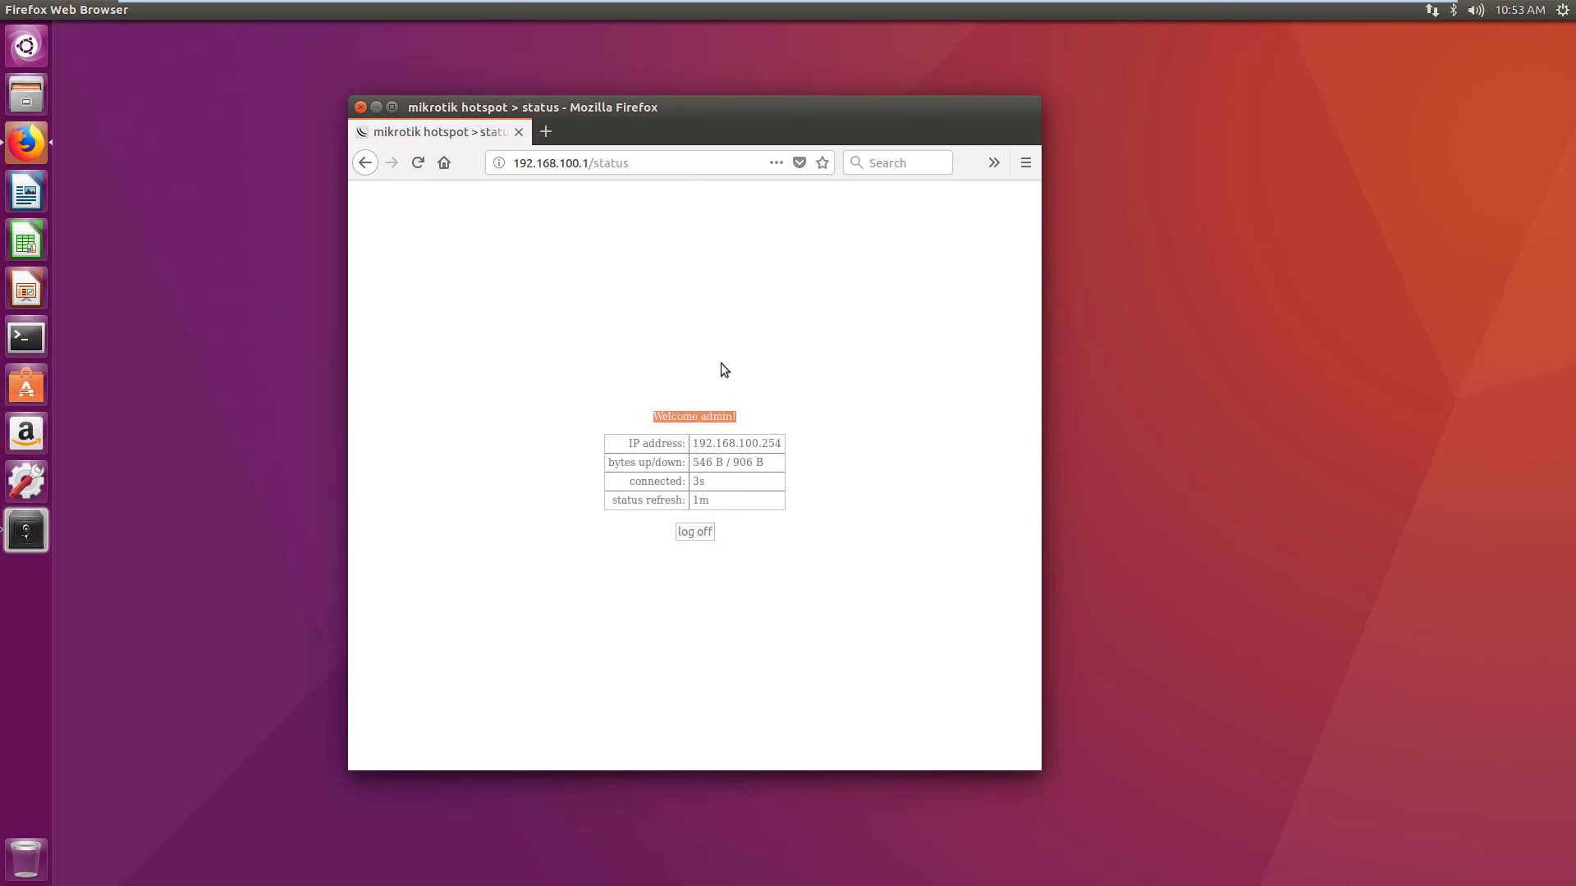
- Log off from the hotspot again and log back in from the logout page without entering credentials
left_click(722, 365)
left_click(707, 532)
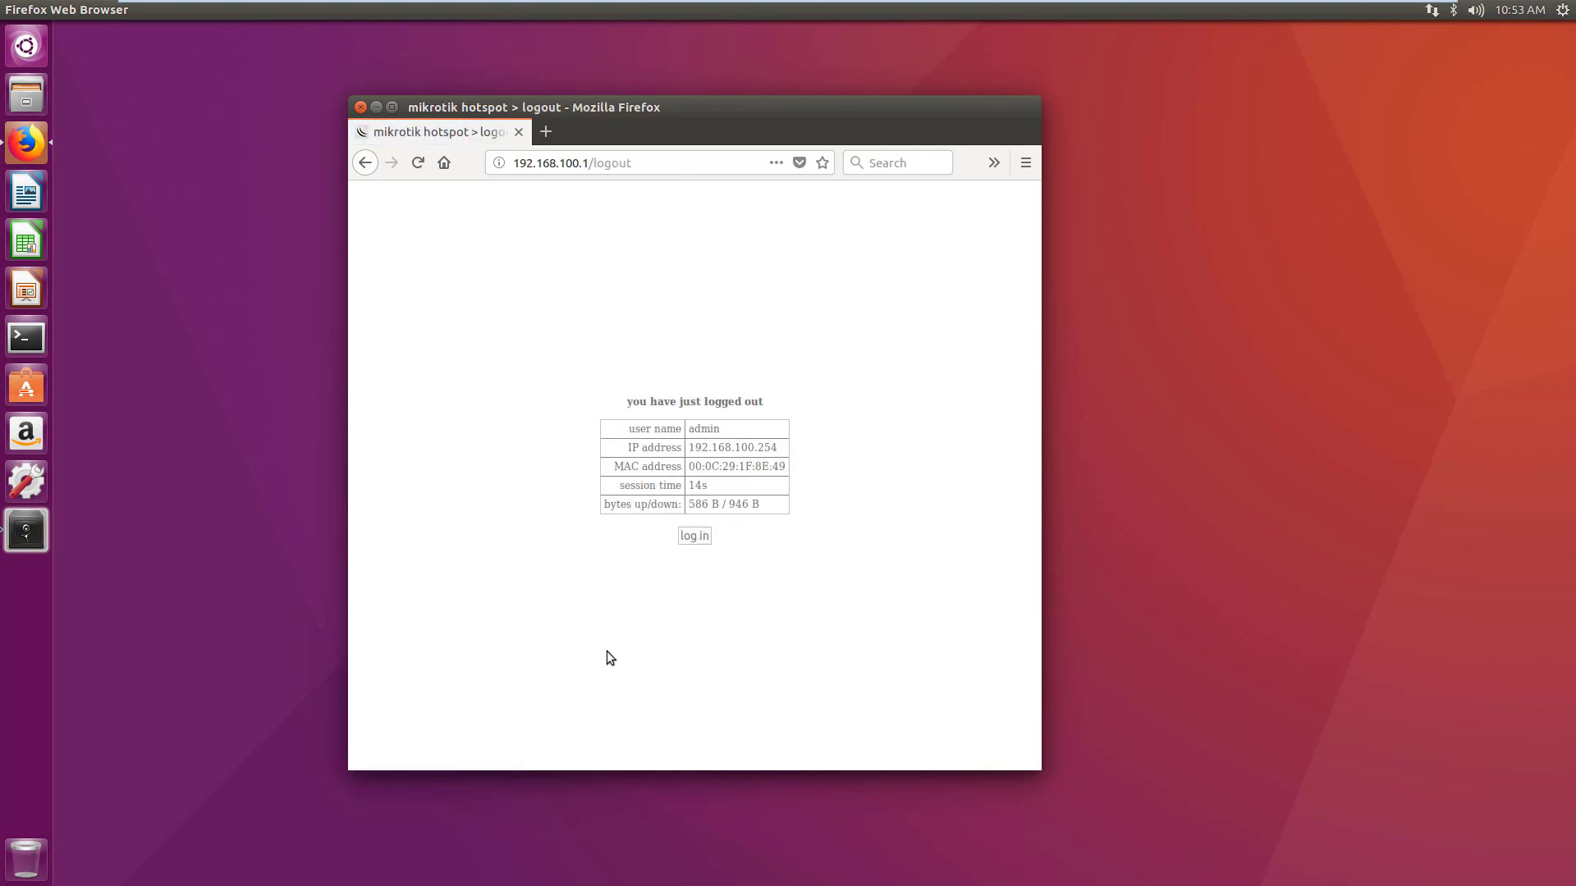
left_click(687, 539)
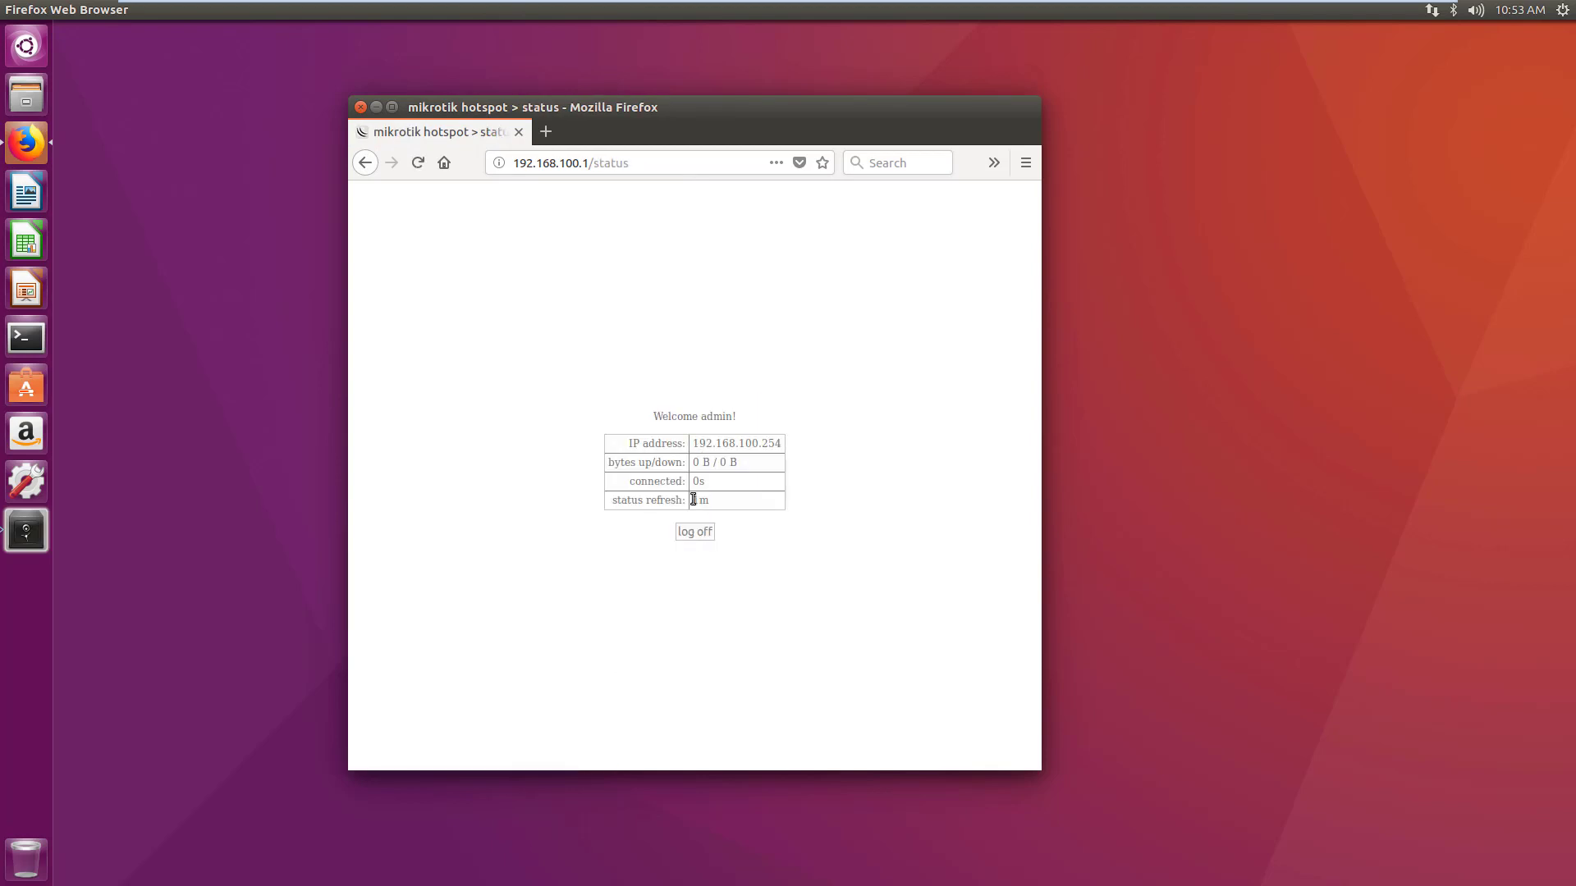